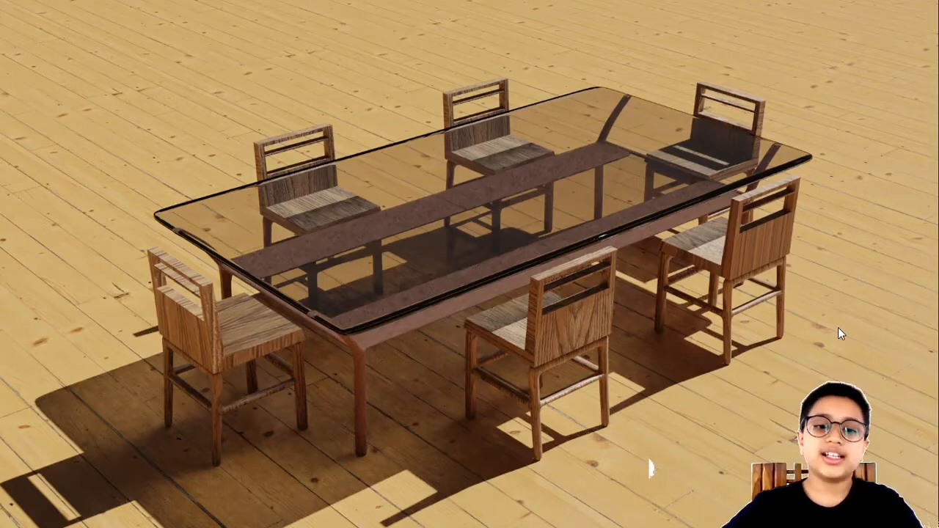
Exit the full-screen view of the finished table and chairs image and switch to Blender
{"action": "key", "text": "Escape"}
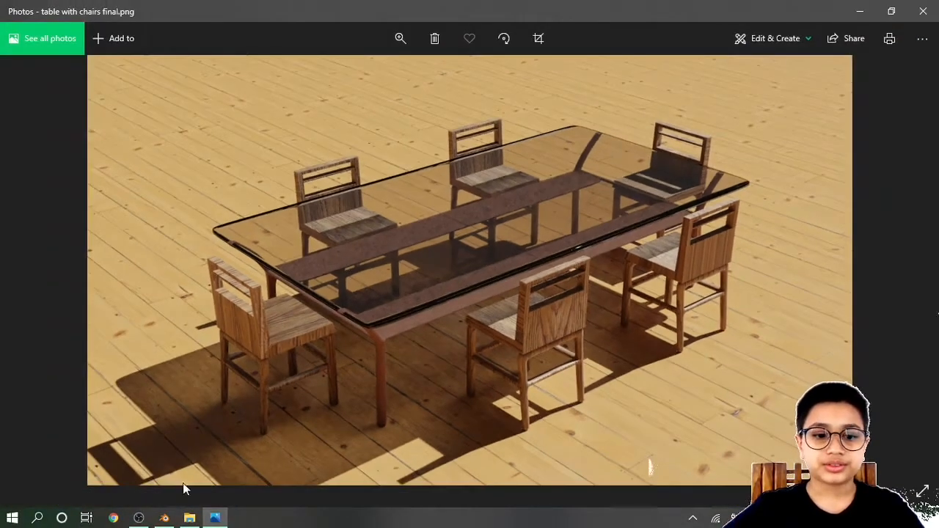
{"action": "left_click", "coordinate": [164, 518]}
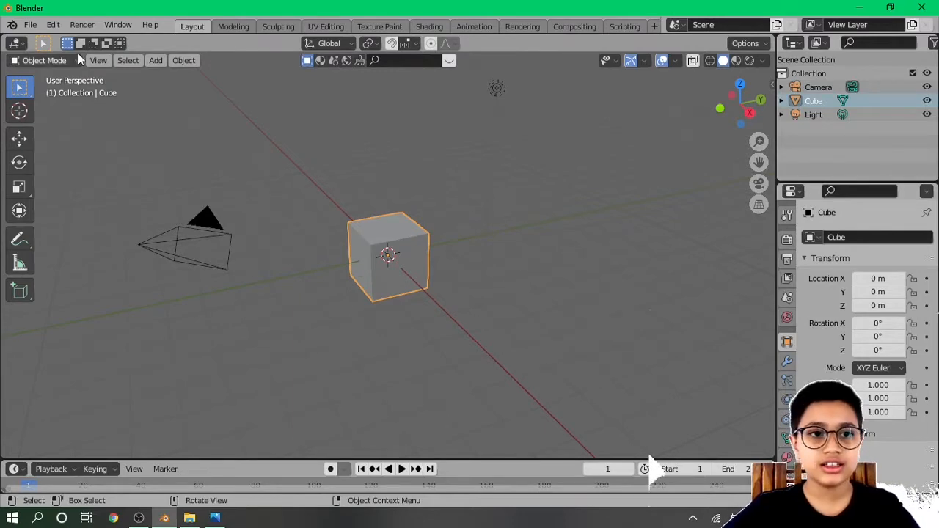
{"action": "left_click", "coordinate": [118, 25]}
{"action": "left_click", "coordinate": [131, 39]}
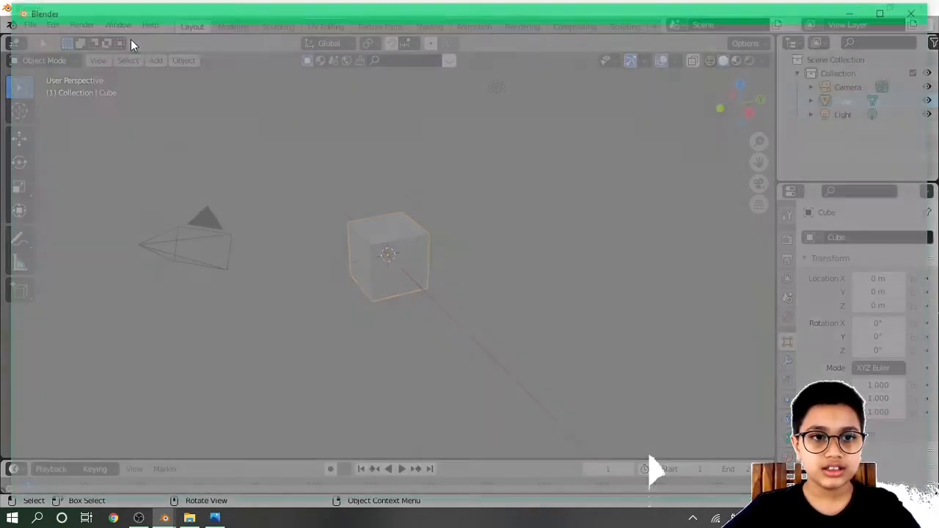
{"action": "left_click", "coordinate": [917, 10]}
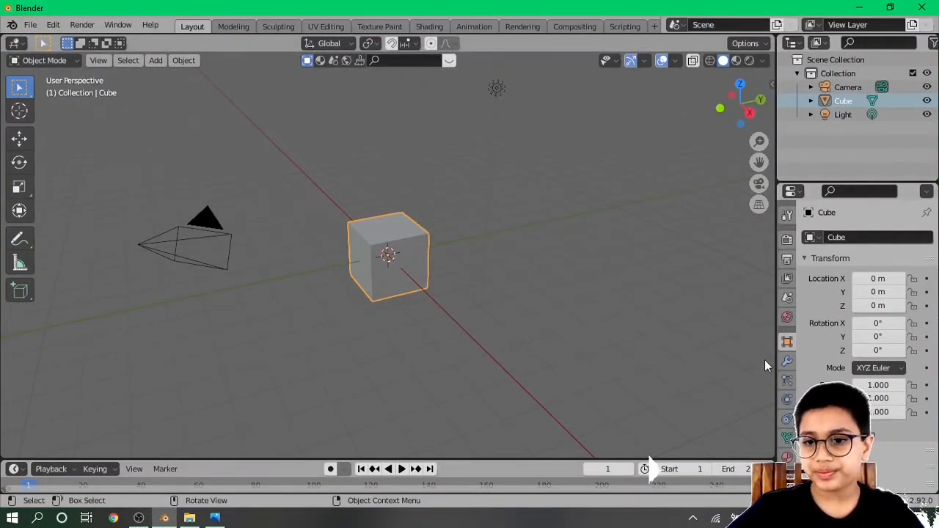
Open the scene's render settings and set the render engine to Cycles
{"action": "left_click", "coordinate": [789, 238]}
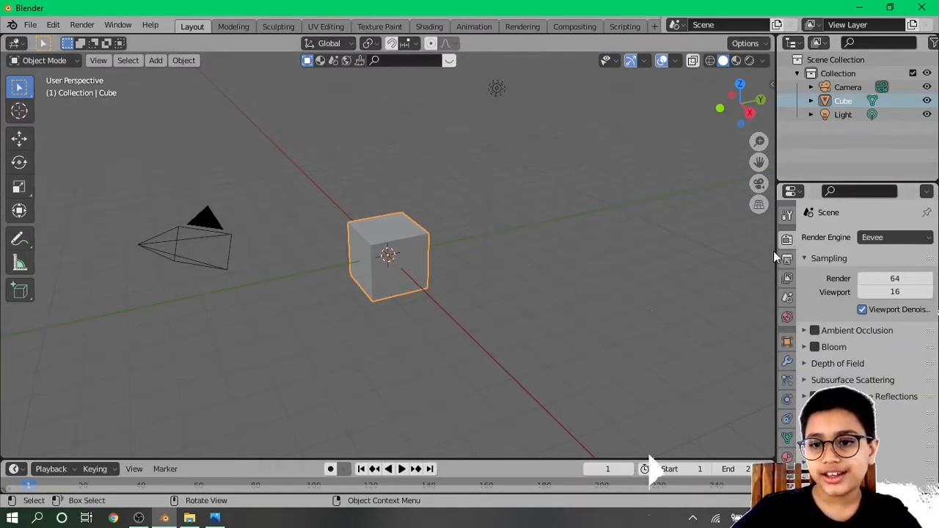
{"action": "left_click", "coordinate": [907, 241]}
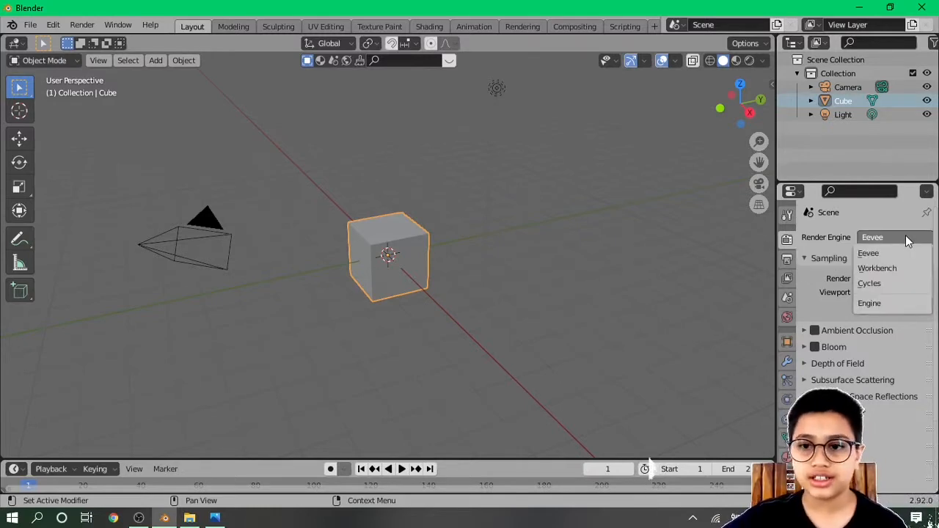
{"action": "left_click", "coordinate": [886, 288]}
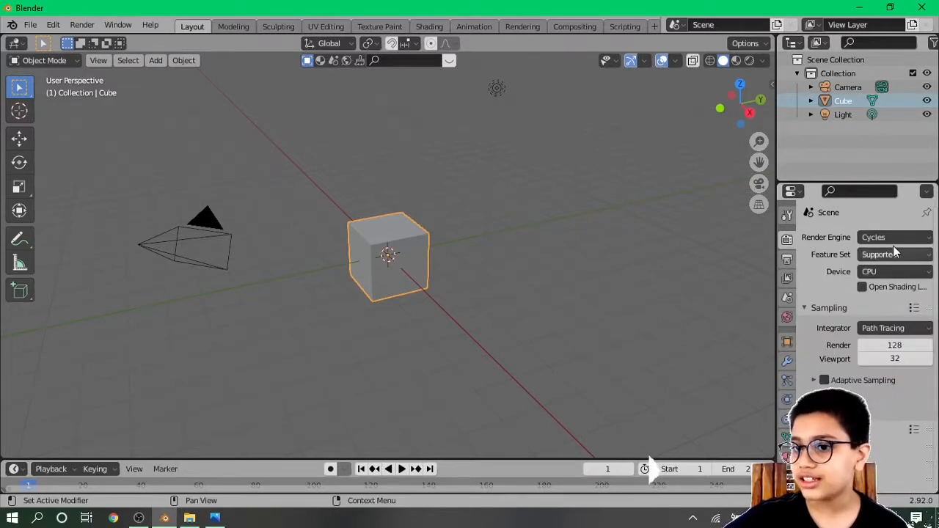
Set the render engine to Workbench and choose MatCap lighting with the matte red sphere
{"action": "left_click", "coordinate": [895, 236]}
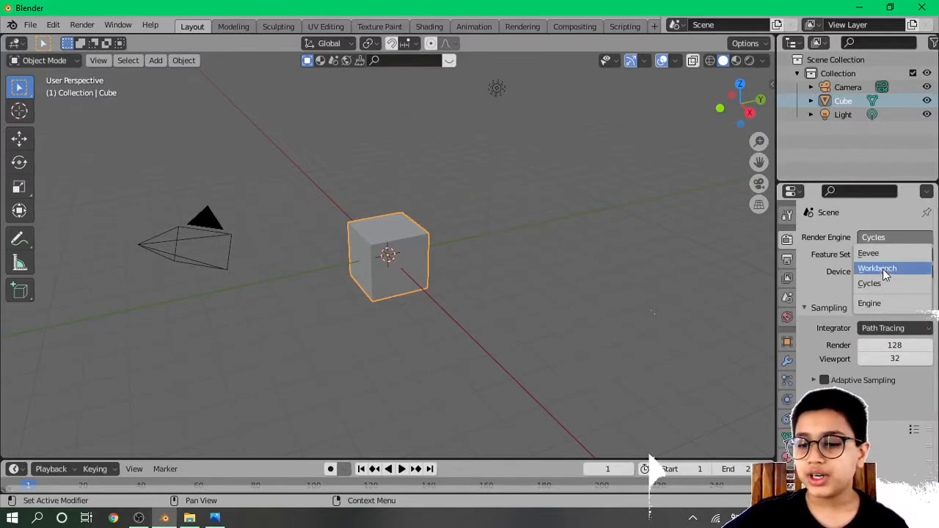
{"action": "left_click", "coordinate": [882, 269]}
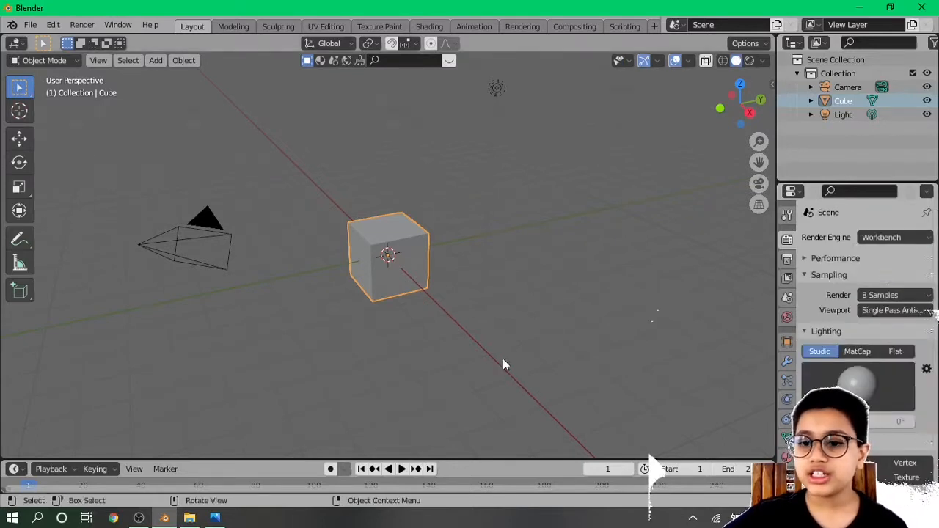
{"action": "left_click", "coordinate": [858, 352]}
{"action": "left_click", "coordinate": [861, 384]}
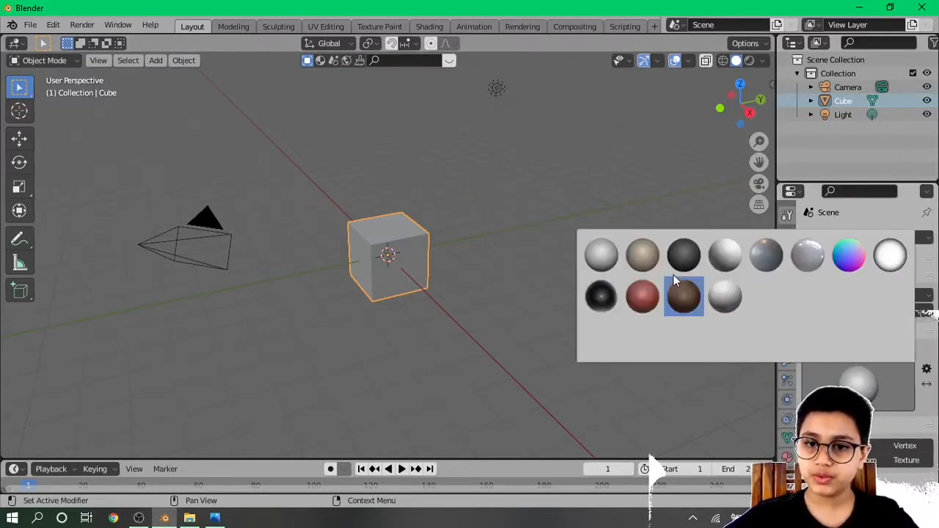
{"action": "left_click", "coordinate": [641, 297]}
Show the viewport in Rendered shading and try the black and orange MatCaps before returning to the matte red one
{"action": "key", "text": "z"}
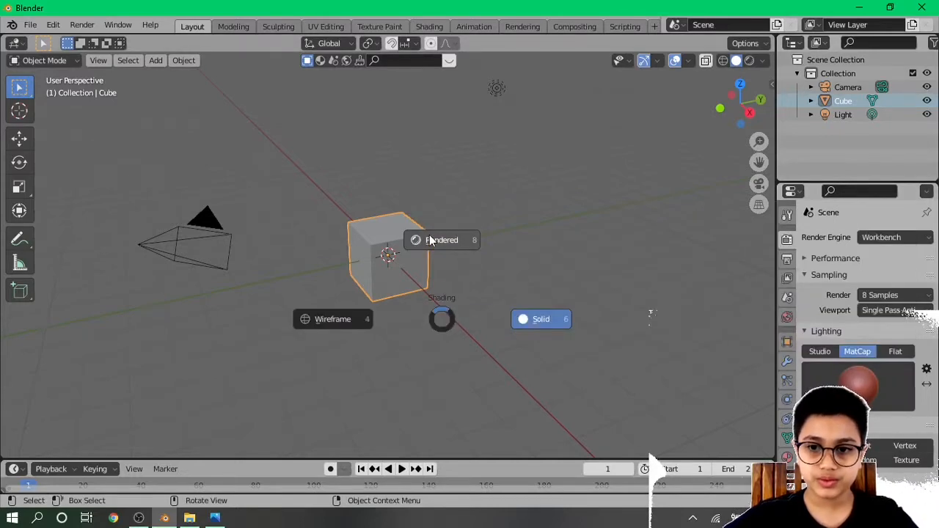
{"action": "left_click", "coordinate": [651, 309]}
{"action": "left_click", "coordinate": [875, 394]}
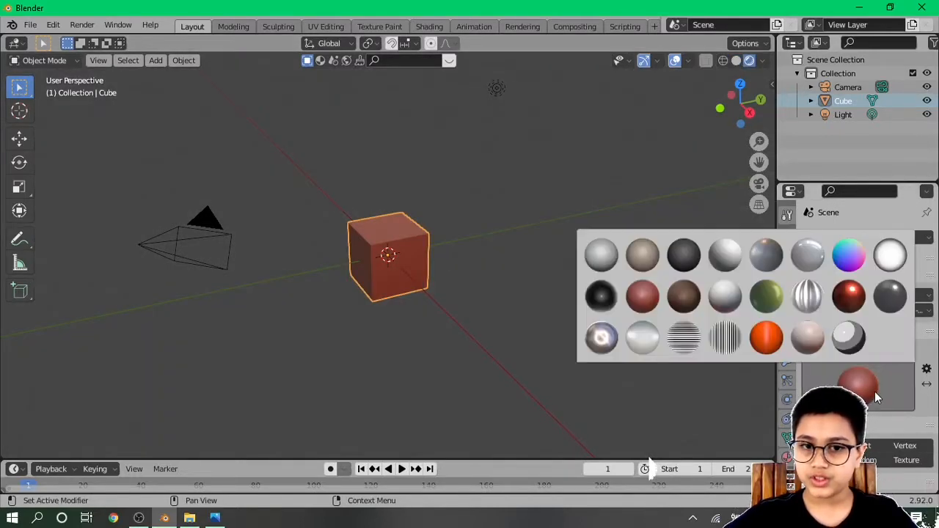
{"action": "left_click", "coordinate": [615, 295]}
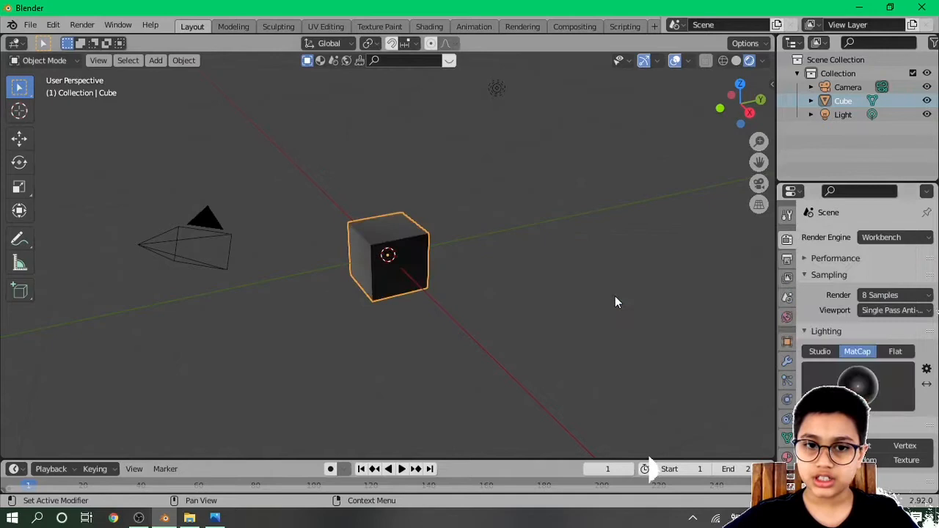
{"action": "left_click", "coordinate": [825, 381]}
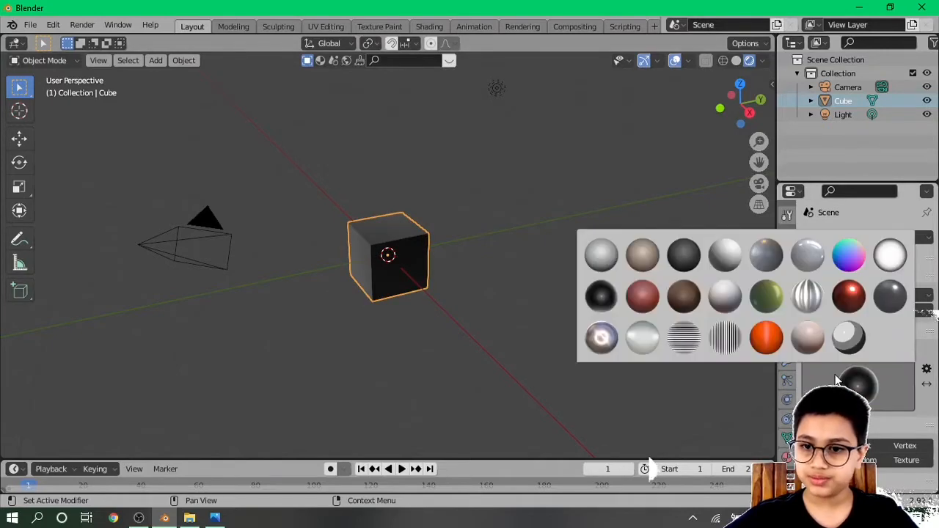
{"action": "left_click", "coordinate": [762, 345]}
{"action": "left_click", "coordinate": [836, 374]}
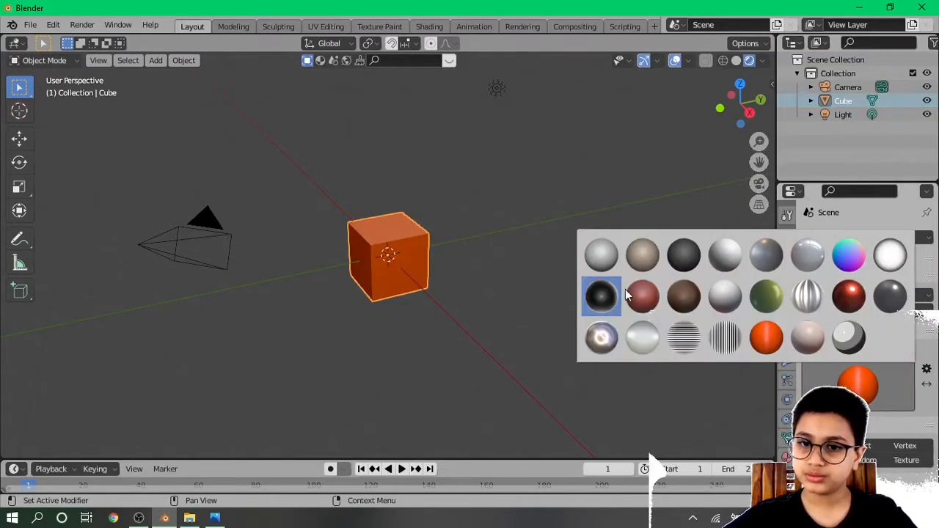
{"action": "left_click", "coordinate": [638, 295]}
Toggle Backface Culling on and off again and enable Outline in the Workbench options
{"action": "scroll", "coordinate": [858, 330], "scroll_direction": "down", "scroll_amount": 4}
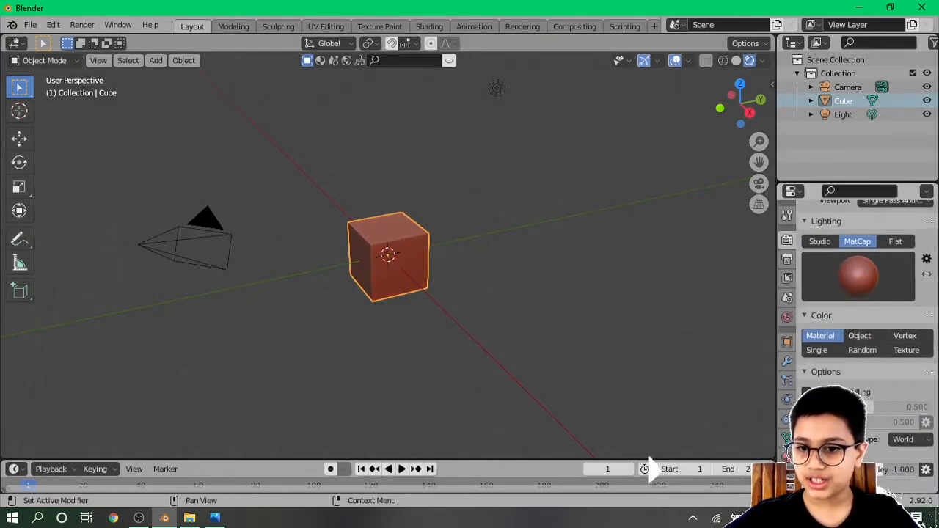
{"action": "scroll", "coordinate": [858, 308], "scroll_direction": "down", "scroll_amount": 2}
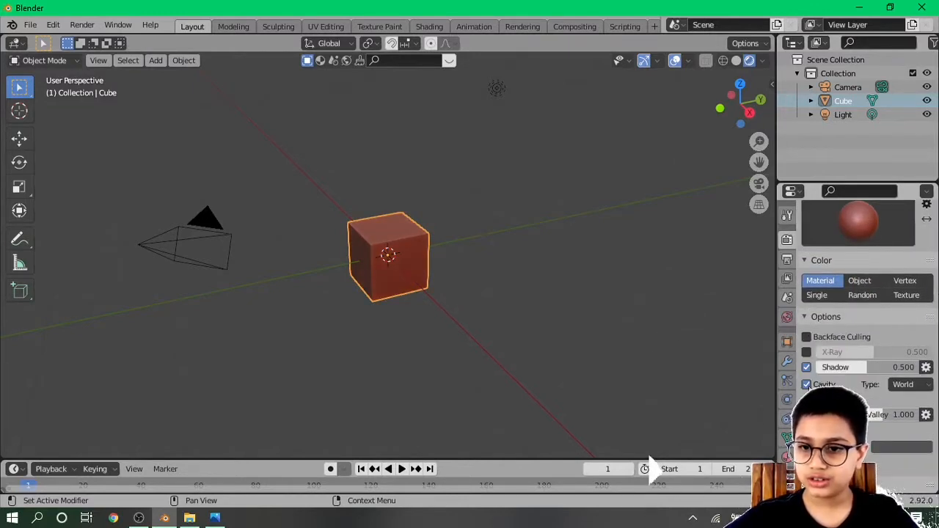
{"action": "left_click", "coordinate": [805, 339]}
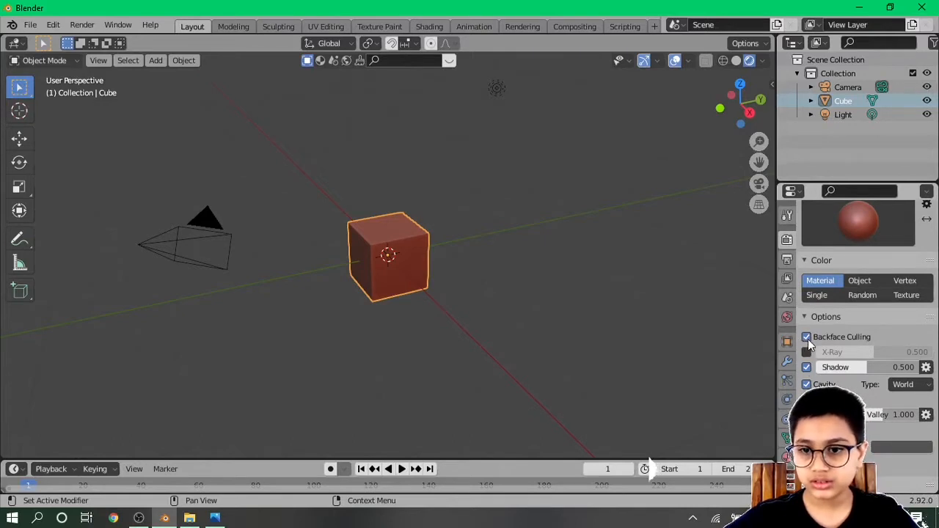
{"action": "left_click", "coordinate": [806, 447]}
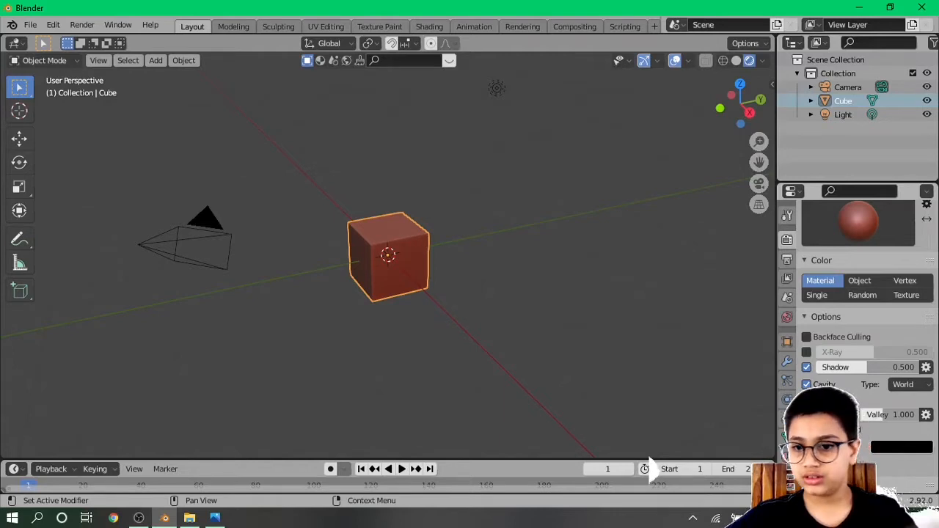
{"action": "scroll", "coordinate": [858, 323], "scroll_direction": "down", "scroll_amount": 3}
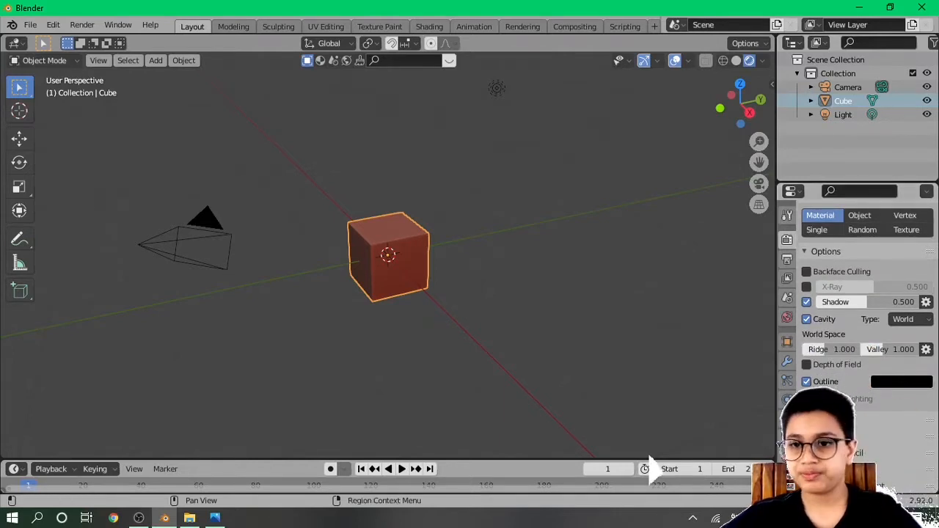
{"action": "scroll", "coordinate": [865, 334], "scroll_direction": "up", "scroll_amount": 6}
{"action": "scroll", "coordinate": [921, 230], "scroll_direction": "up", "scroll_amount": 2}
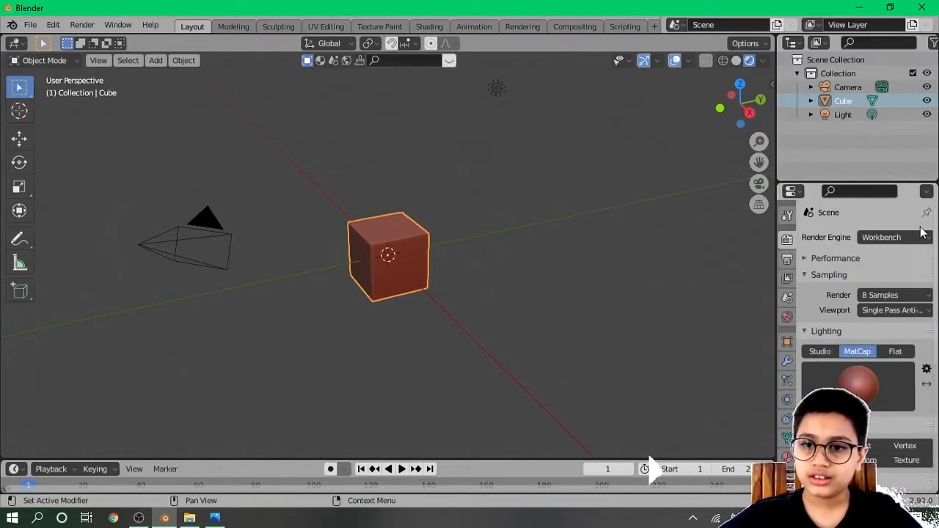
Try the Eevee render engine in the rendered viewport, and finish with the render engine set to Cycles
{"action": "left_click", "coordinate": [917, 238]}
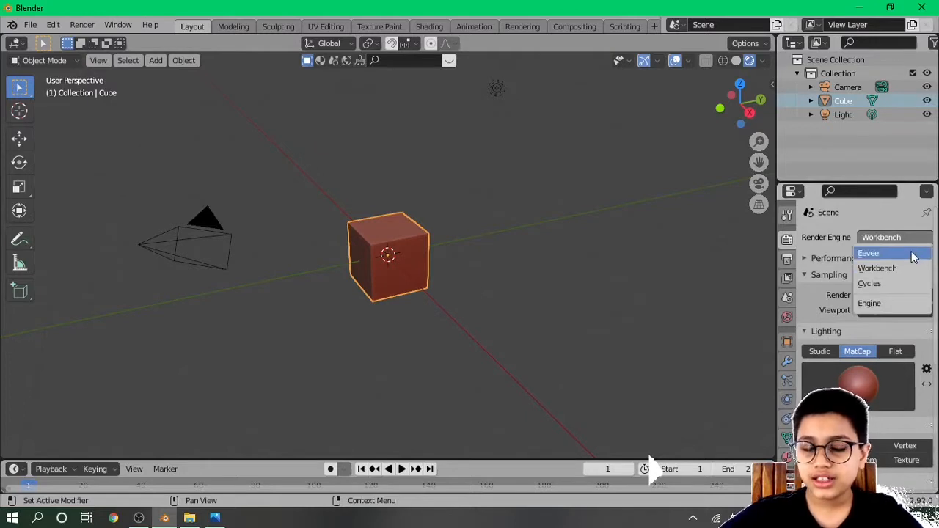
{"action": "left_click", "coordinate": [913, 255]}
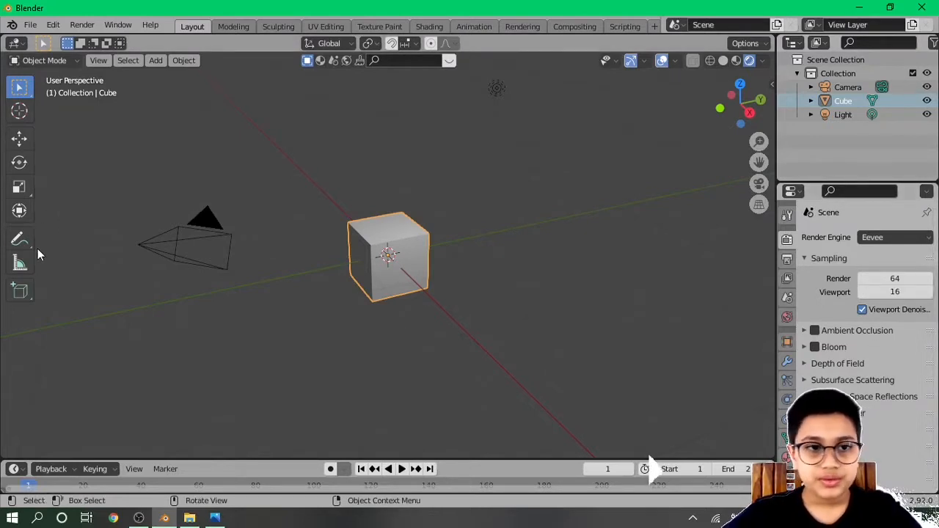
{"action": "left_click", "coordinate": [876, 237]}
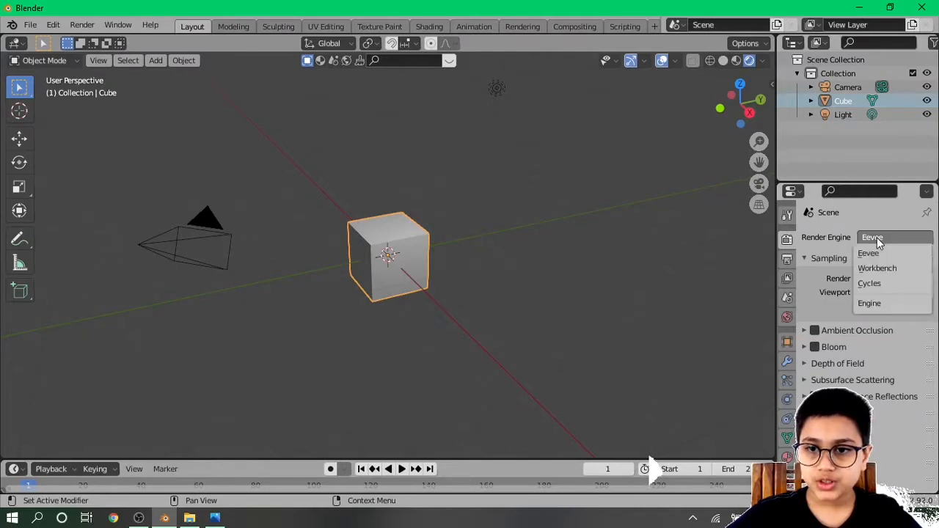
{"action": "left_click", "coordinate": [890, 292]}
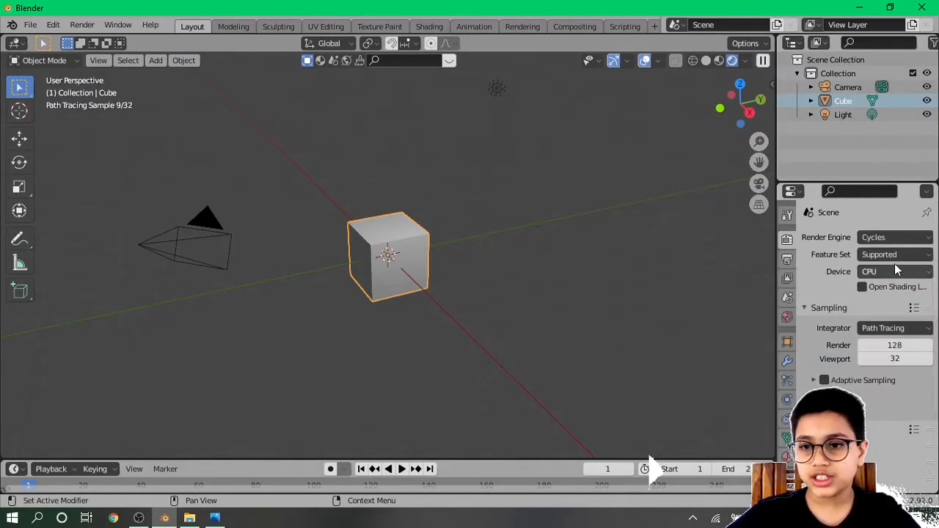
Examine the render quality of the cube's lit and shaded faces up close in the Cycles viewport
{"action": "middle_click_drag", "start_coordinate": [382, 288], "coordinate": [469, 297]}
{"action": "scroll", "coordinate": [620, 311], "scroll_direction": "up", "scroll_amount": 3}
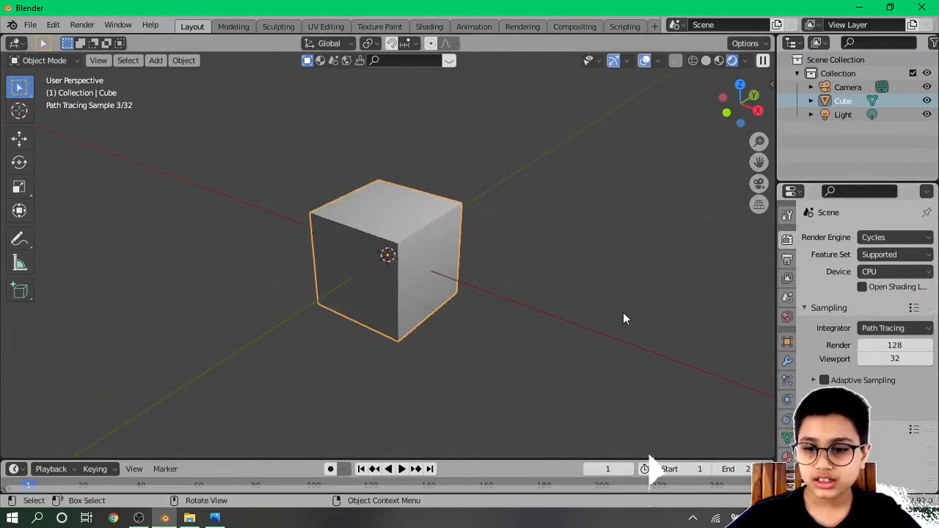
{"action": "middle_click_drag", "start_coordinate": [622, 313], "coordinate": [568, 305]}
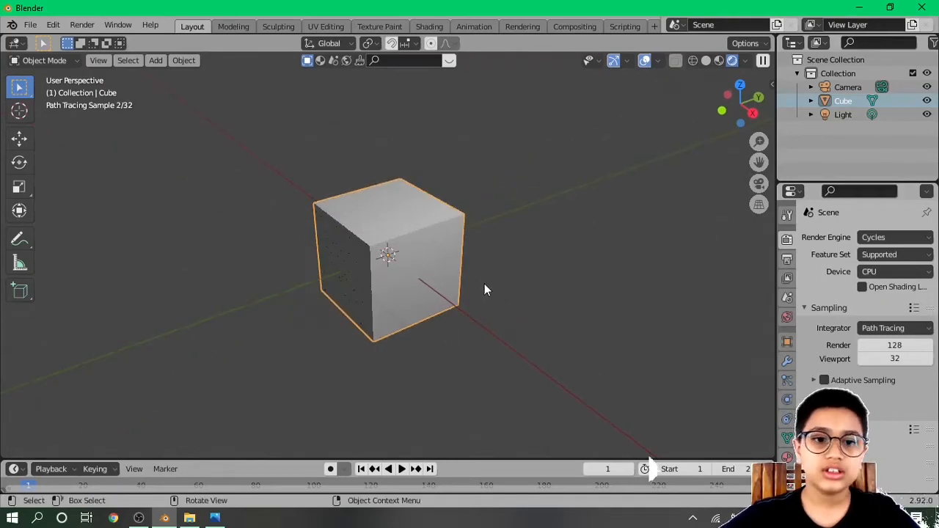
{"action": "scroll", "coordinate": [285, 323], "scroll_direction": "up", "scroll_amount": 5}
{"action": "middle_click_drag", "start_coordinate": [285, 324], "coordinate": [302, 328]}
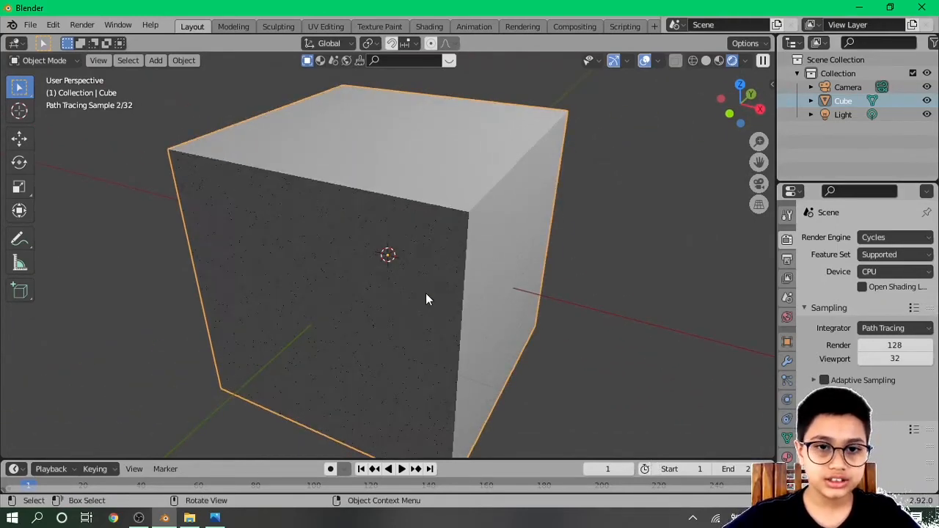
{"action": "scroll", "coordinate": [374, 309], "scroll_direction": "down", "scroll_amount": 2}
{"action": "scroll", "coordinate": [374, 309], "scroll_direction": "up", "scroll_amount": 5}
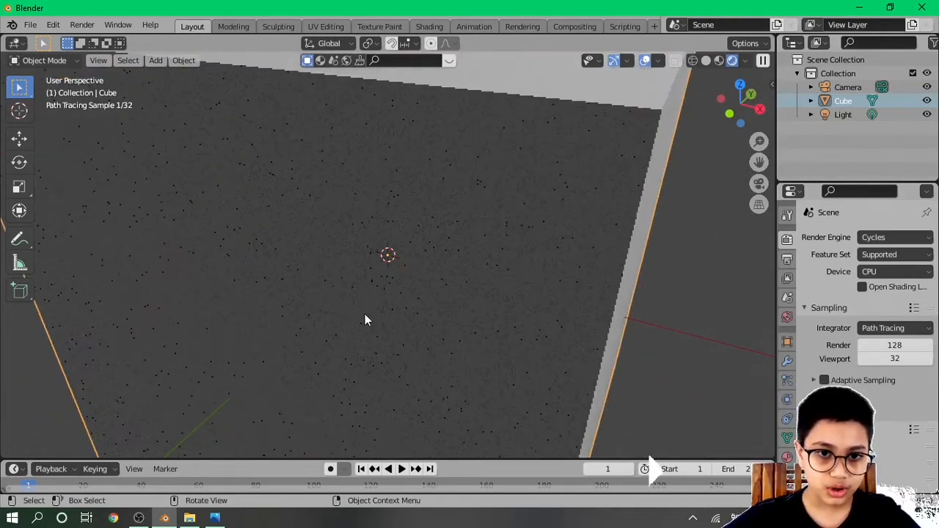
{"action": "scroll", "coordinate": [364, 314], "scroll_direction": "up", "scroll_amount": 3}
{"action": "scroll", "coordinate": [327, 340], "scroll_direction": "down", "scroll_amount": 1}
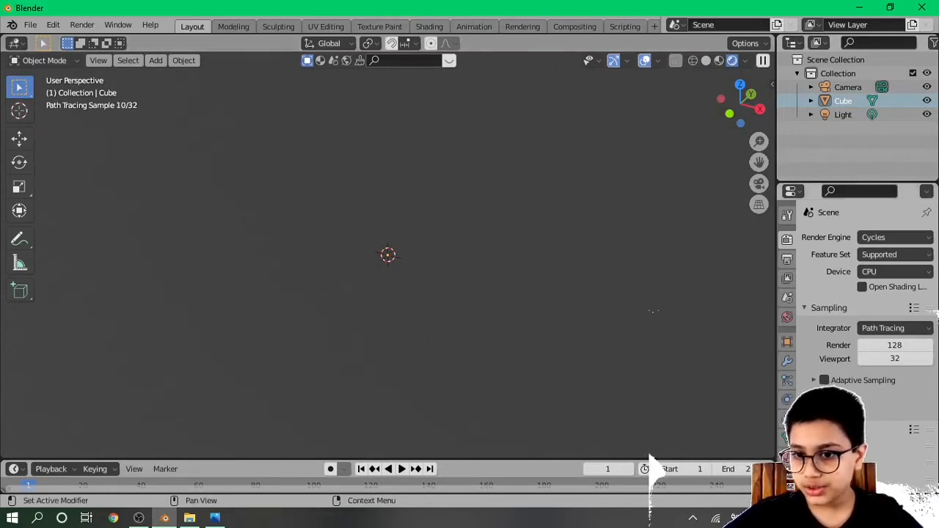
Enable viewport denoising with the Automatic denoiser in the Cycles sampling settings
{"action": "left_click", "coordinate": [802, 308]}
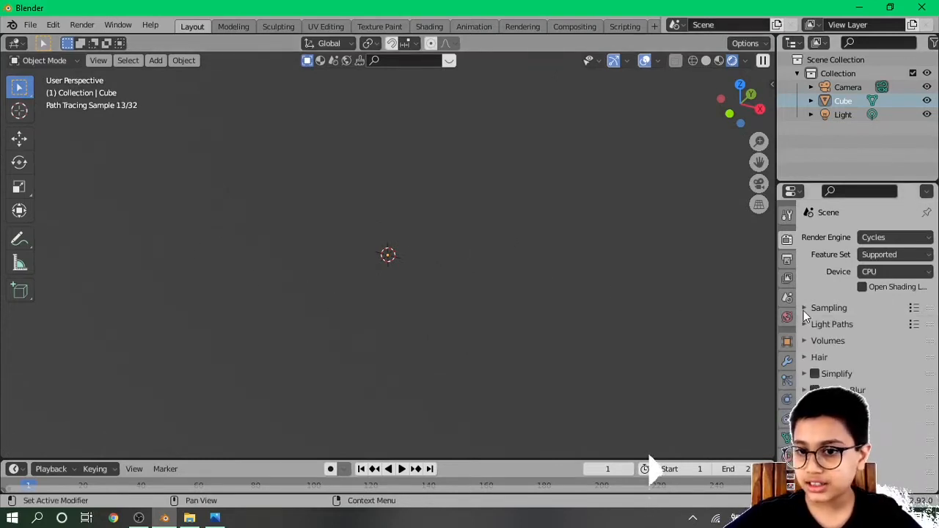
{"action": "left_click", "coordinate": [807, 307]}
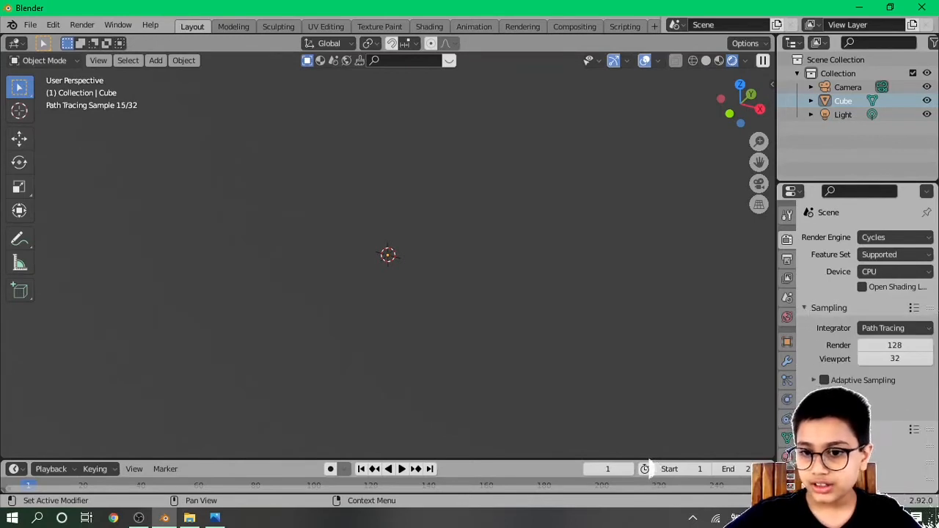
{"action": "scroll", "coordinate": [880, 316], "scroll_direction": "down", "scroll_amount": 3}
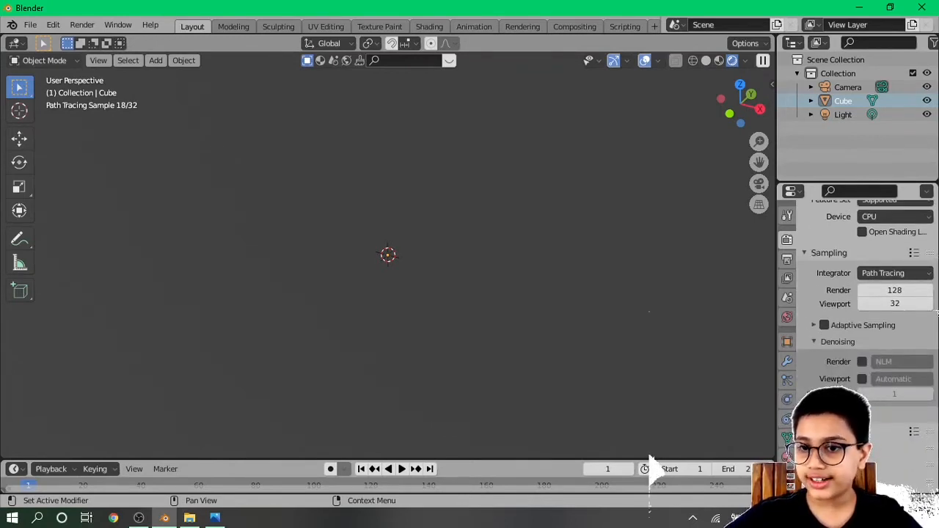
{"action": "left_click", "coordinate": [864, 377]}
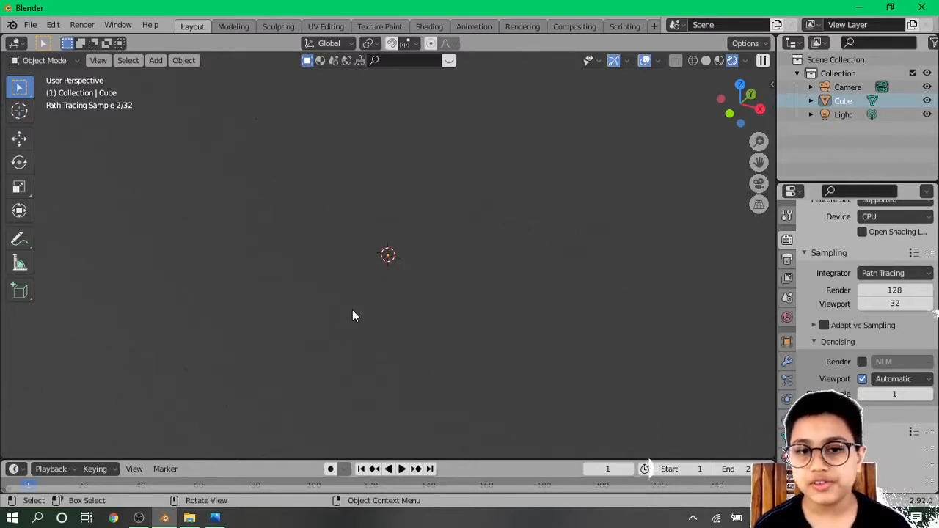
{"action": "scroll", "coordinate": [261, 332], "scroll_direction": "down", "scroll_amount": 10}
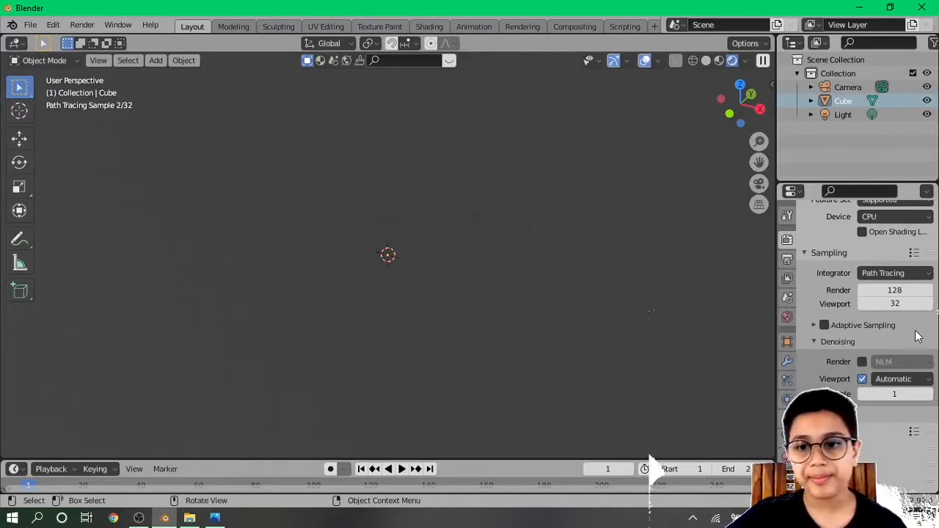
Try render denoising with NLM, turn off both render and viewport denoising, and collapse the Denoising settings
{"action": "left_click", "coordinate": [862, 361]}
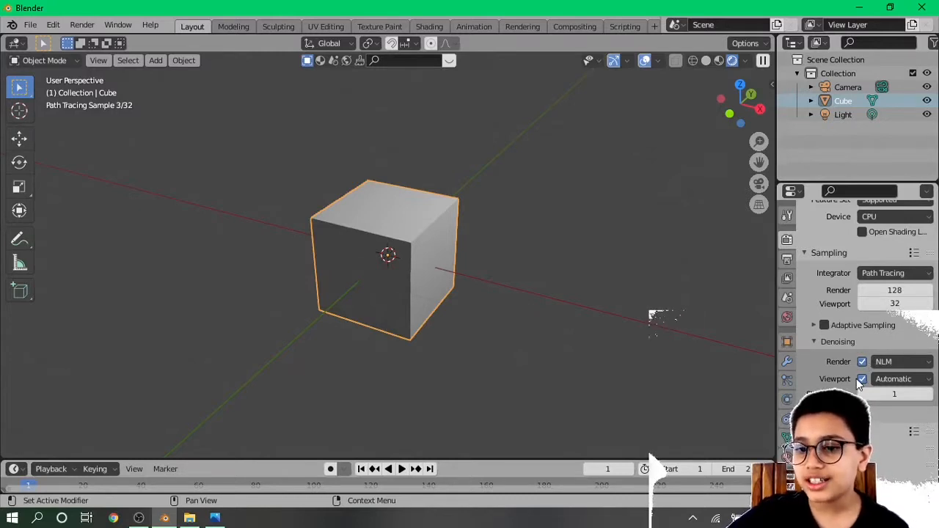
{"action": "left_click", "coordinate": [862, 379]}
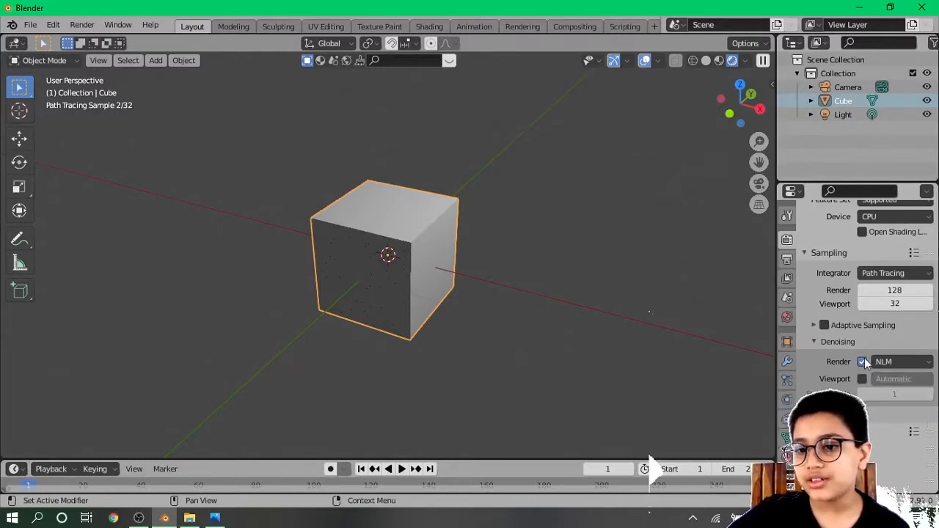
{"action": "left_click", "coordinate": [862, 362]}
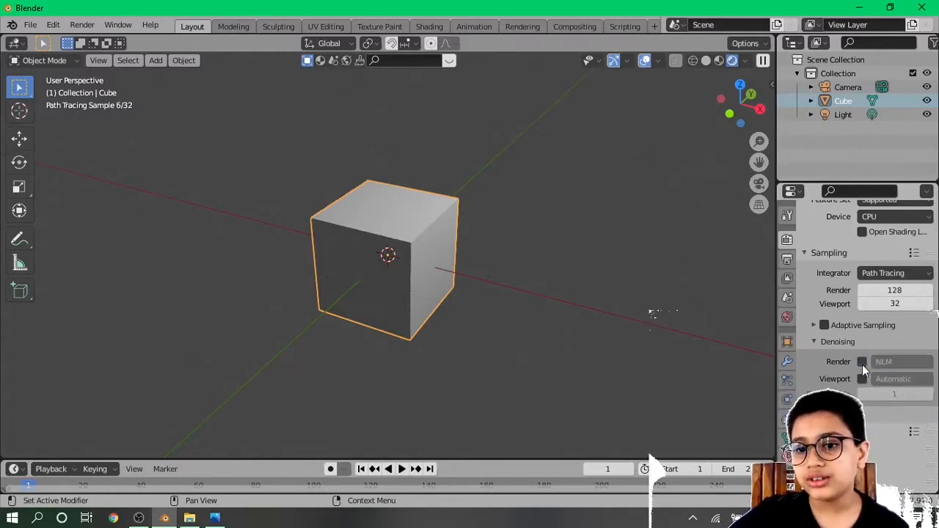
{"action": "left_click", "coordinate": [821, 341]}
{"action": "scroll", "coordinate": [809, 367], "scroll_direction": "down", "scroll_amount": 2}
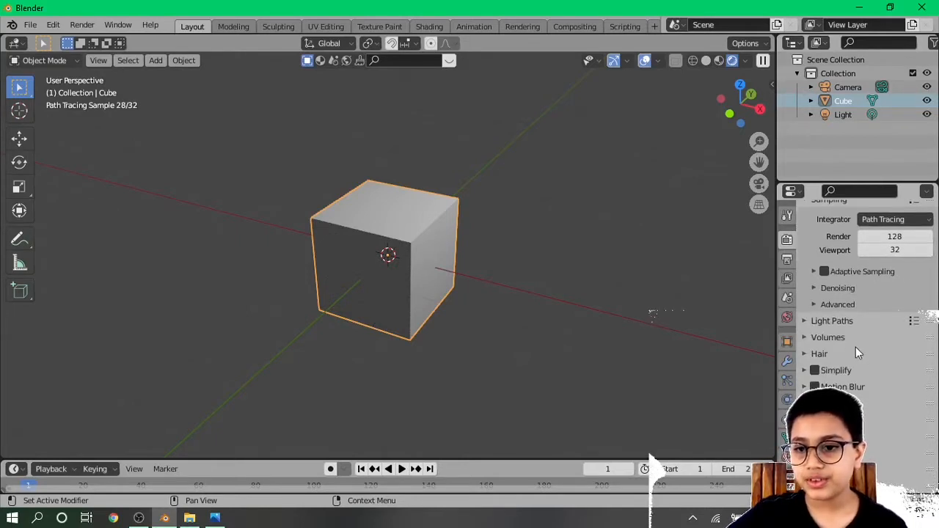
Review the output dimensions, frame range and save settings, and set the output file format to JPEG
{"action": "left_click", "coordinate": [786, 260]}
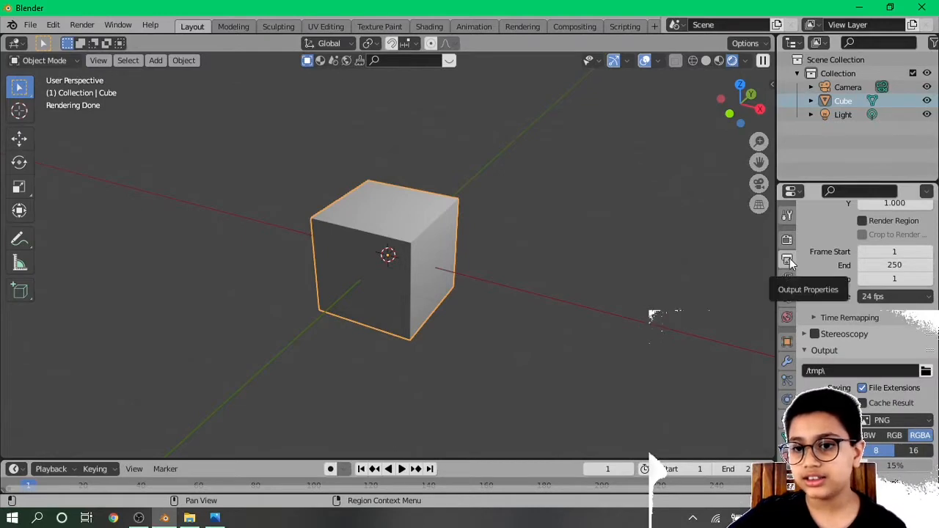
{"action": "scroll", "coordinate": [822, 353], "scroll_direction": "up", "scroll_amount": 4}
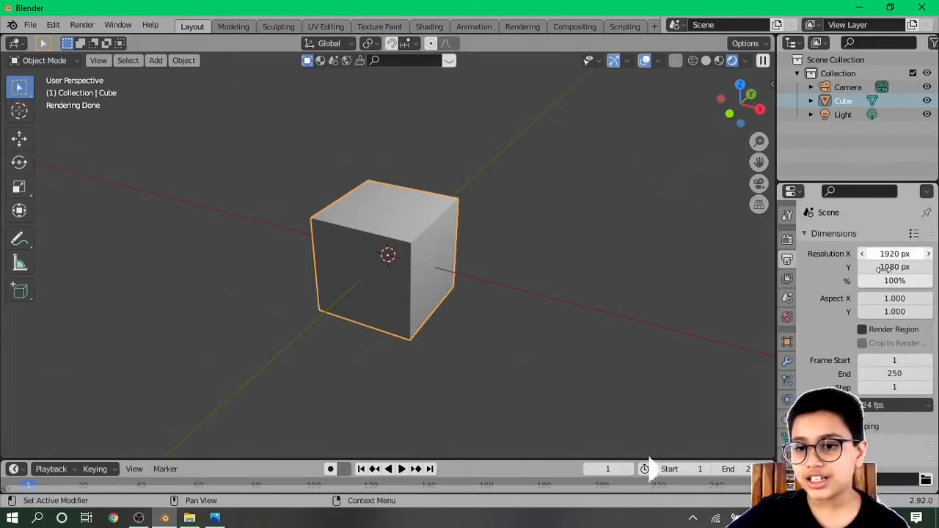
{"action": "scroll", "coordinate": [875, 317], "scroll_direction": "down", "scroll_amount": 4}
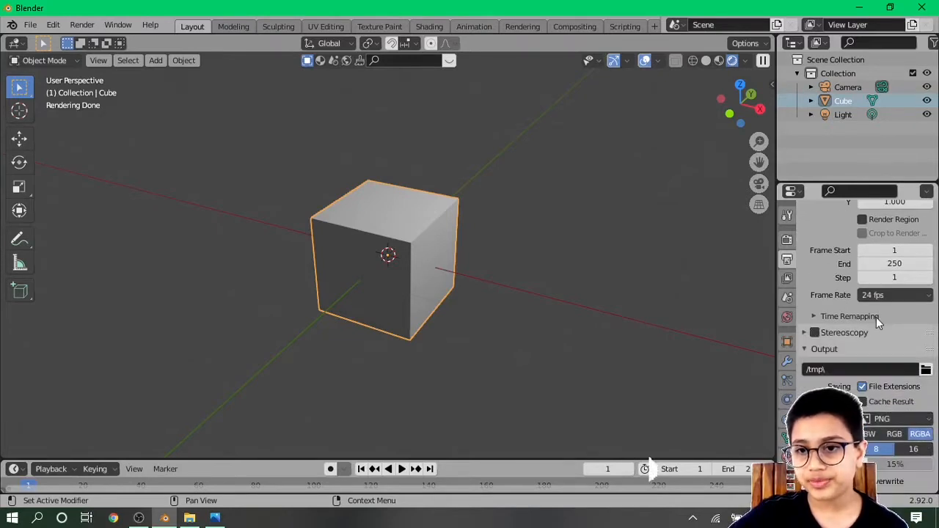
{"action": "scroll", "coordinate": [876, 317], "scroll_direction": "down", "scroll_amount": 2}
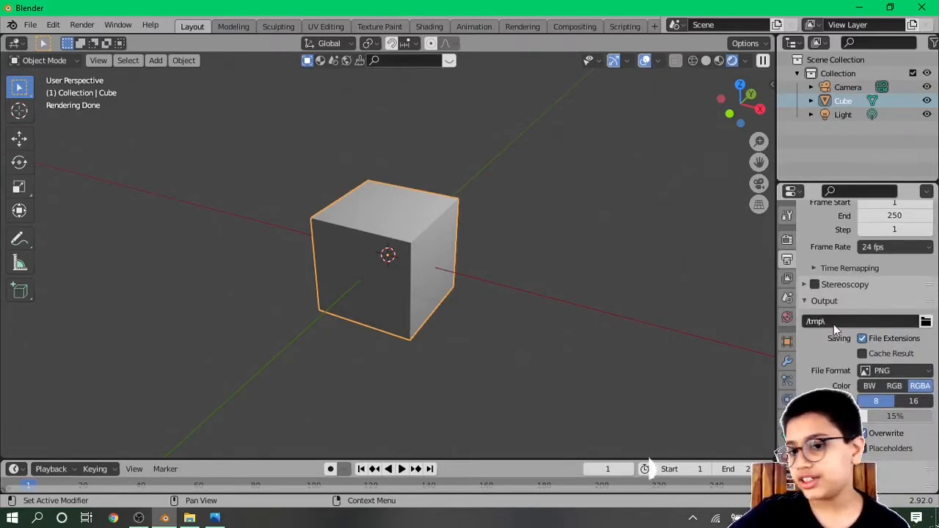
{"action": "left_click", "coordinate": [880, 371]}
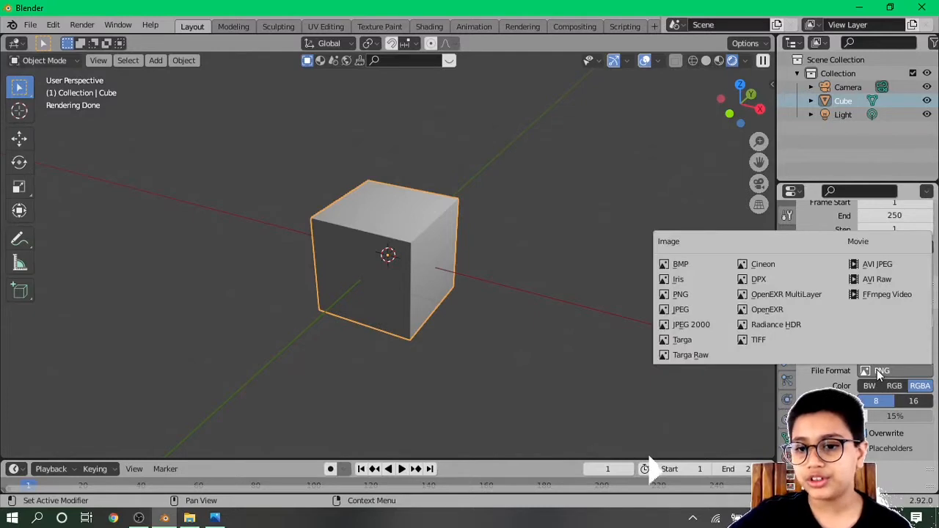
{"action": "left_click", "coordinate": [698, 309]}
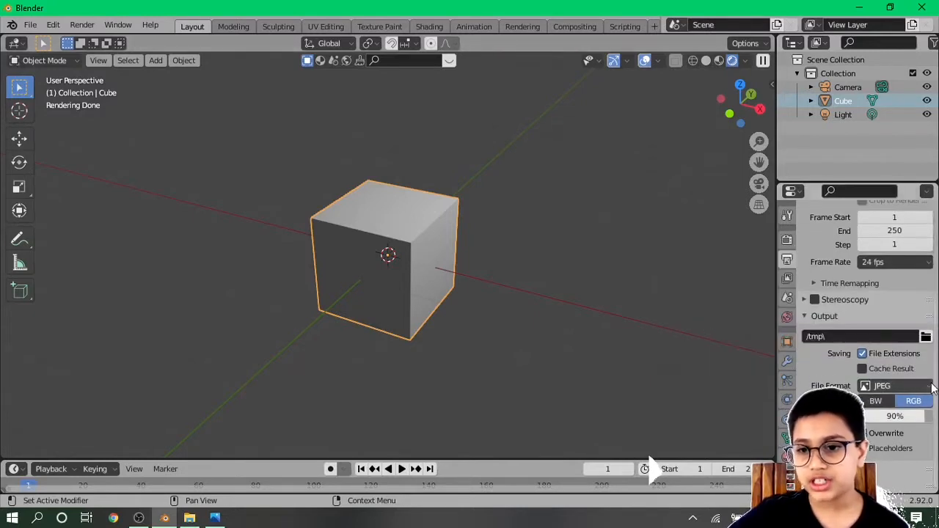
{"action": "left_click", "coordinate": [891, 386]}
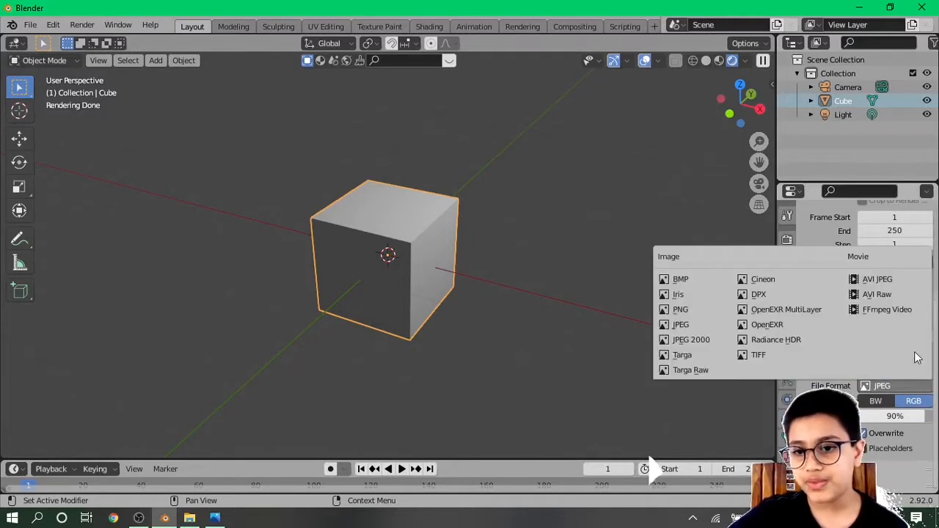
{"action": "left_click", "coordinate": [689, 323]}
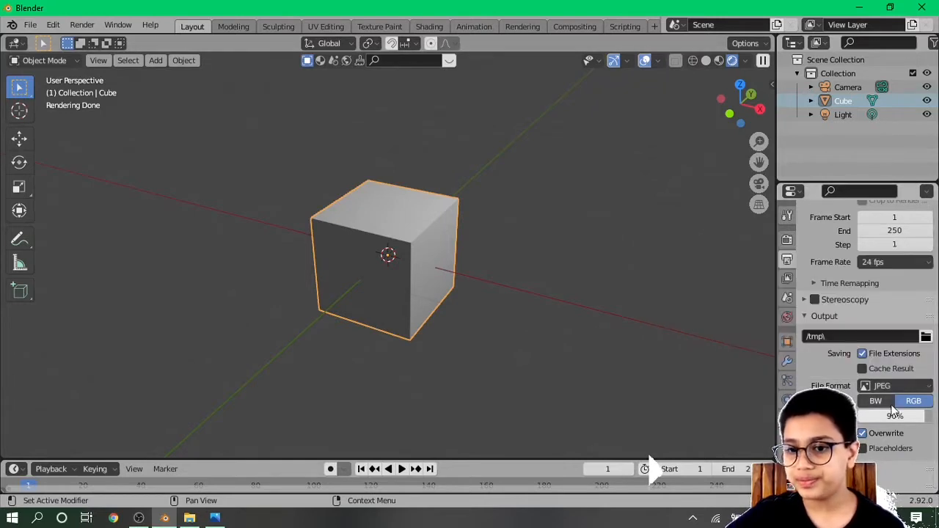
{"action": "scroll", "coordinate": [891, 409], "scroll_direction": "up", "scroll_amount": 5}
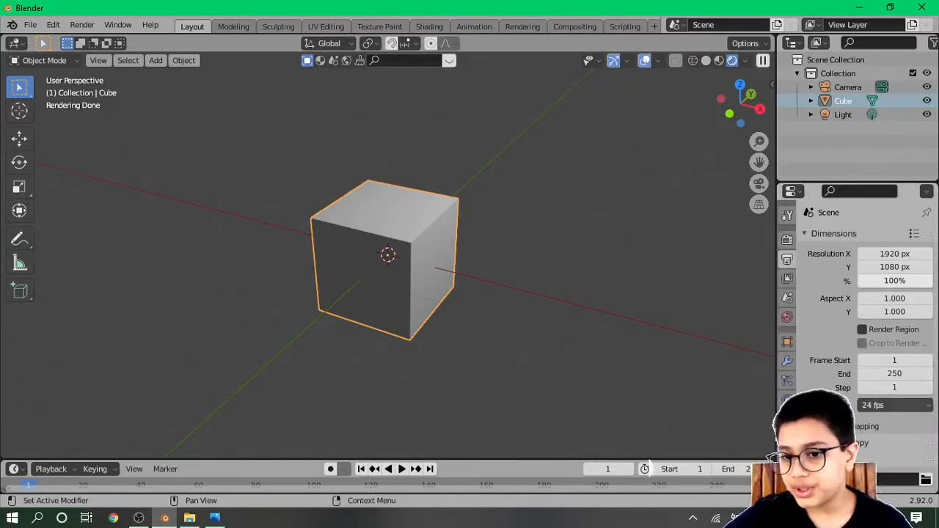
Look through the scene camera and darken the world background color to pure black, with a value of 0
{"action": "left_click", "coordinate": [787, 279]}
{"action": "left_click", "coordinate": [787, 297]}
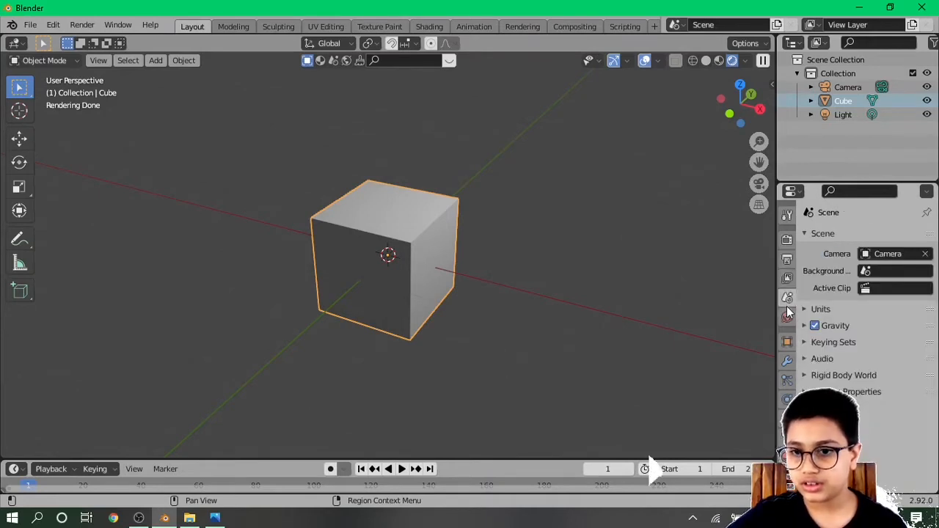
{"action": "left_click", "coordinate": [787, 317]}
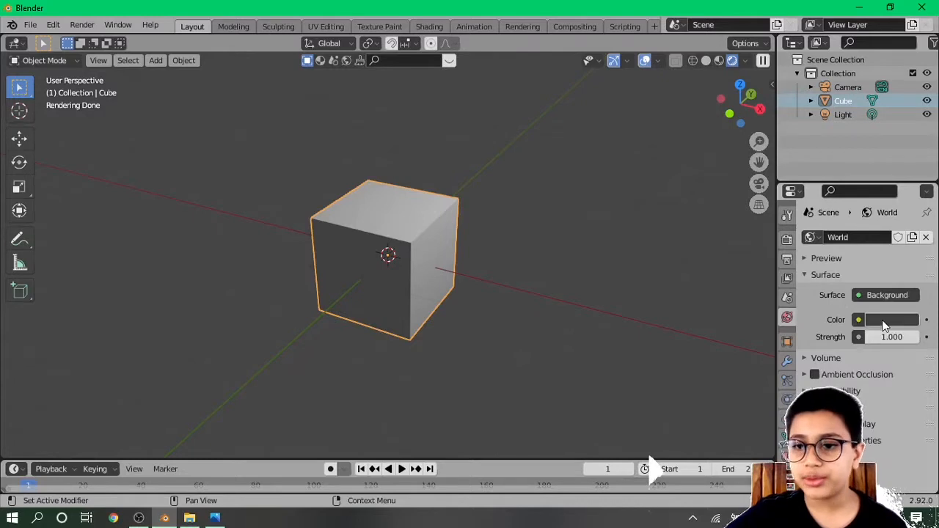
{"action": "left_click", "coordinate": [859, 320]}
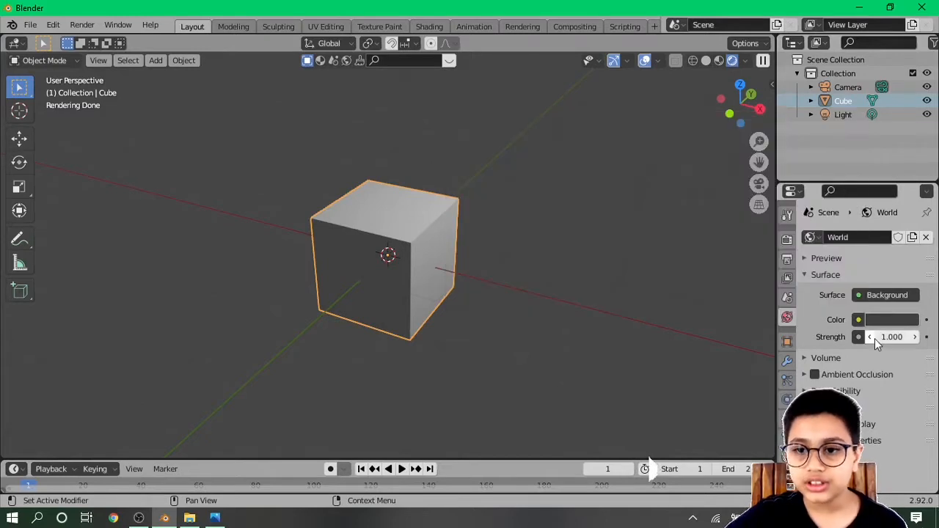
{"action": "key", "text": "KP_0"}
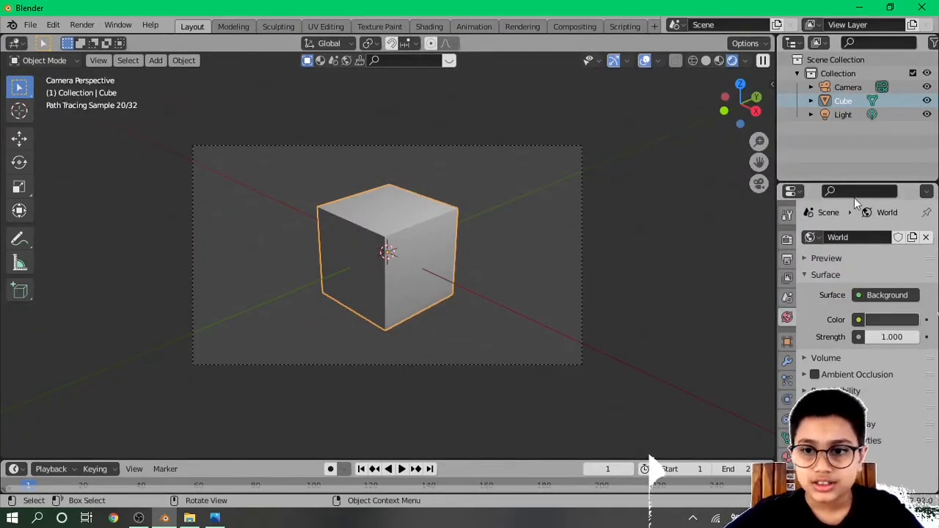
{"action": "left_click", "coordinate": [872, 320]}
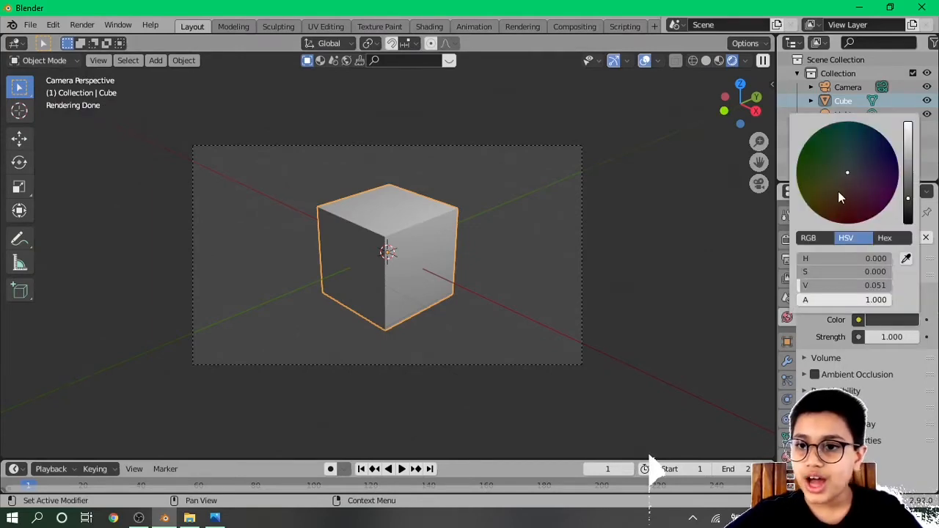
{"action": "left_click_drag", "start_coordinate": [837, 190], "coordinate": [848, 224]}
{"action": "left_click_drag", "start_coordinate": [907, 201], "coordinate": [935, 314]}
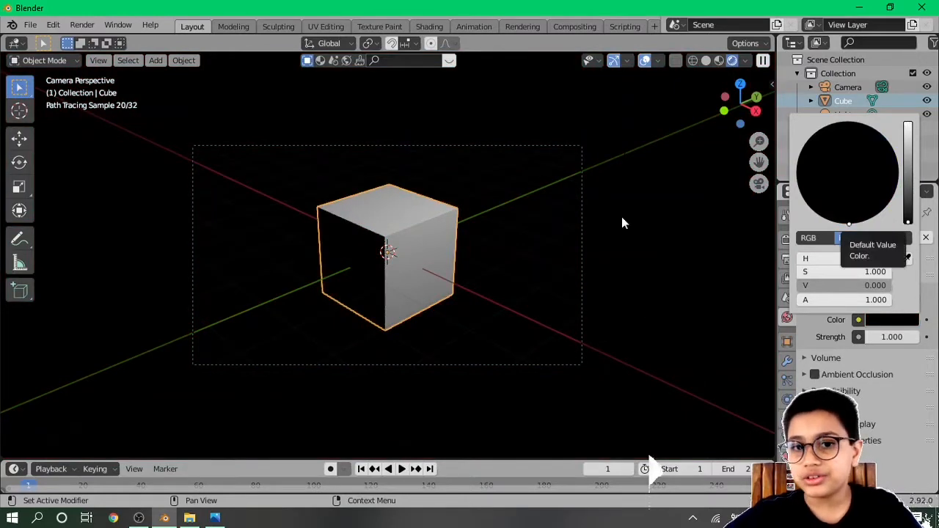
Inspect the cube's unlit faces from other angles and brighten the world background color to white, with a value of 1
{"action": "middle_click_drag", "start_coordinate": [384, 247], "coordinate": [549, 297]}
{"action": "middle_click_drag", "start_coordinate": [464, 216], "coordinate": [420, 258]}
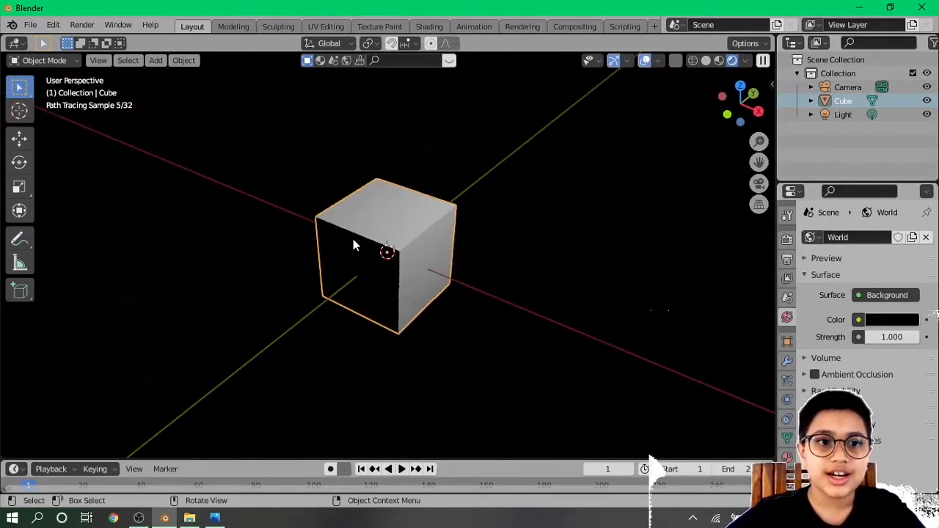
{"action": "mouse_move", "coordinate": [353, 244]}
{"action": "middle_mouse_down"}
{"action": "mouse_move", "coordinate": [499, 254]}
{"action": "mouse_move", "coordinate": [392, 272]}
{"action": "mouse_move", "coordinate": [440, 208]}
{"action": "mouse_move", "coordinate": [501, 266]}
{"action": "middle_mouse_up"}
{"action": "scroll", "coordinate": [465, 225], "scroll_direction": "down", "scroll_amount": 5}
{"action": "scroll", "coordinate": [704, 300], "scroll_direction": "up", "scroll_amount": 6}
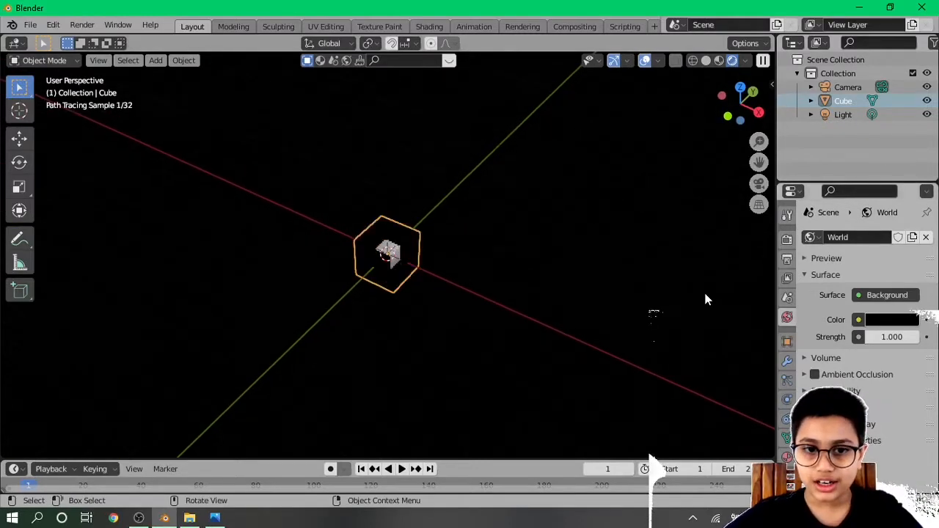
{"action": "left_click", "coordinate": [889, 323]}
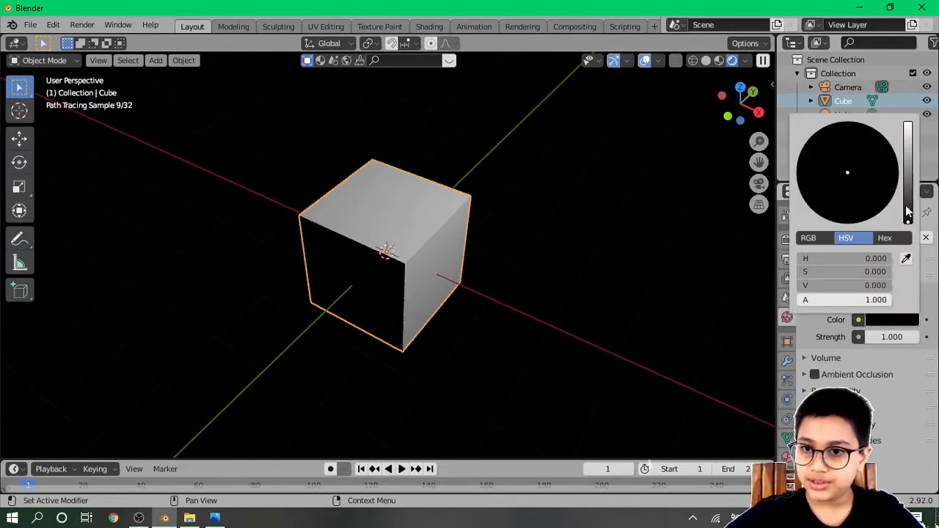
{"action": "left_click", "coordinate": [902, 324]}
{"action": "left_click_drag", "start_coordinate": [909, 166], "coordinate": [908, 125]}
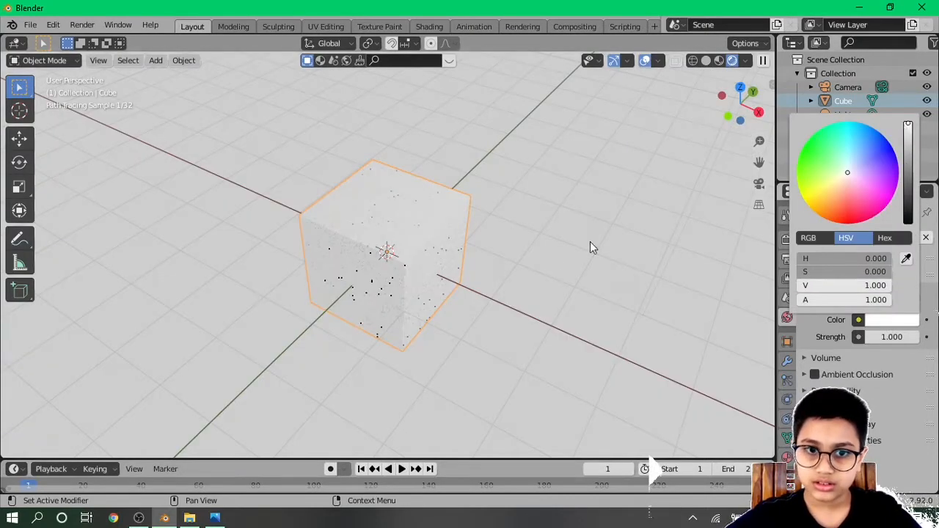
Return to the camera view and change the world background color to bright green, with hue 0.364 and saturation 1
{"action": "key", "text": "KP_0"}
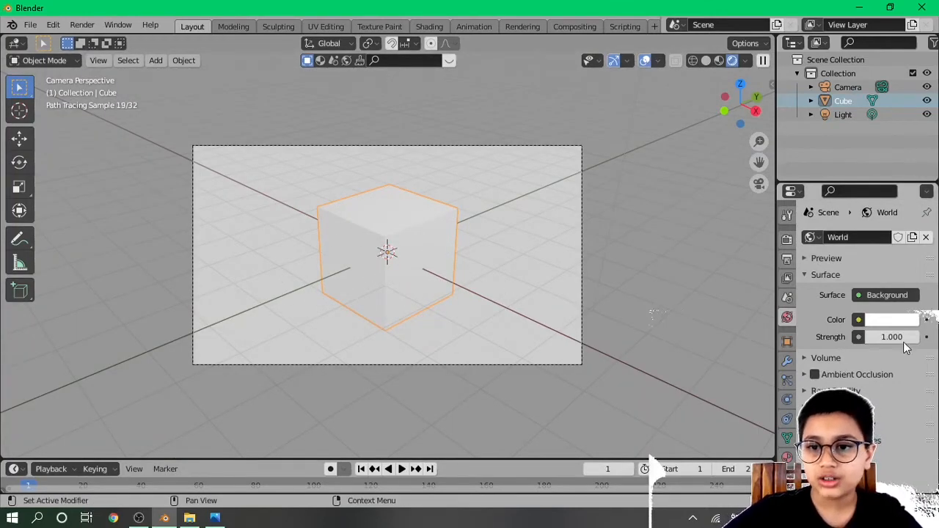
{"action": "left_click", "coordinate": [902, 323]}
{"action": "left_click_drag", "start_coordinate": [869, 159], "coordinate": [820, 132]}
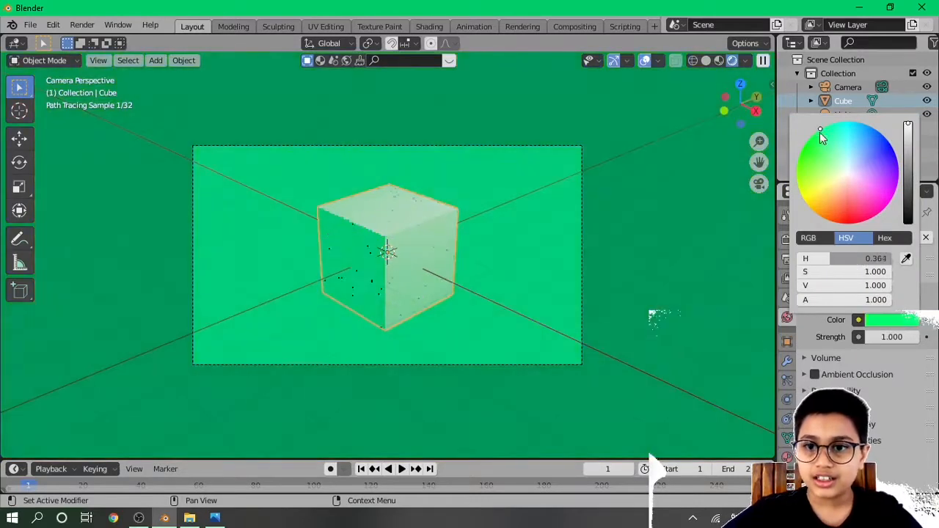
Use an Environment Texture as the world background color, and open the image file browser and close it without choosing a file
{"action": "left_click", "coordinate": [858, 320]}
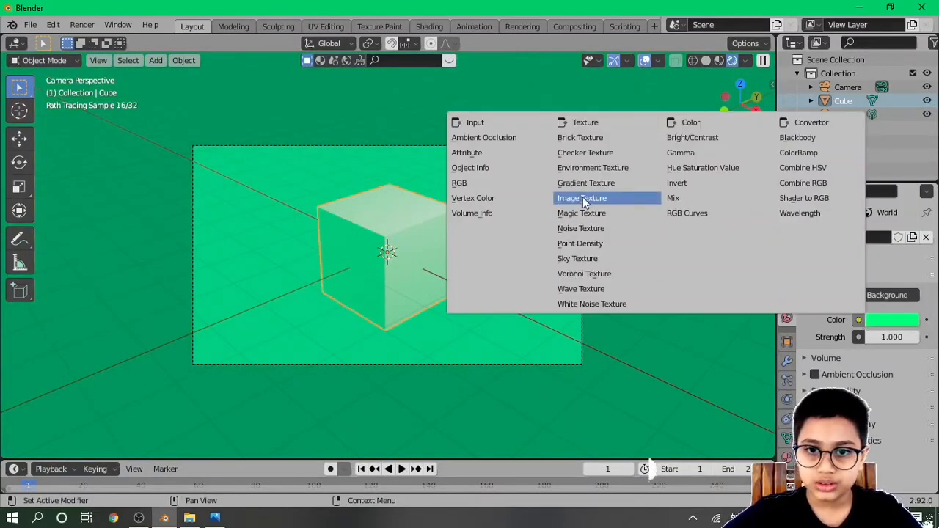
{"action": "left_click", "coordinate": [593, 171]}
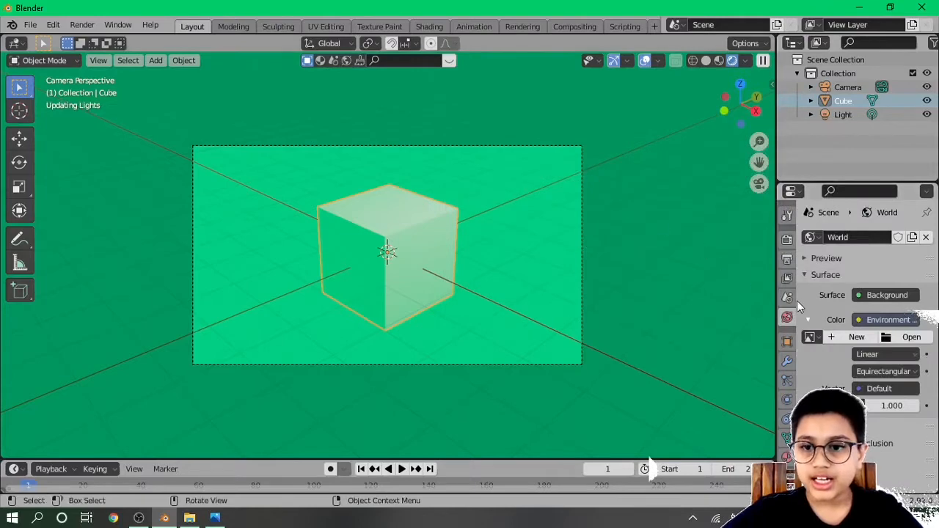
{"action": "left_click", "coordinate": [902, 337]}
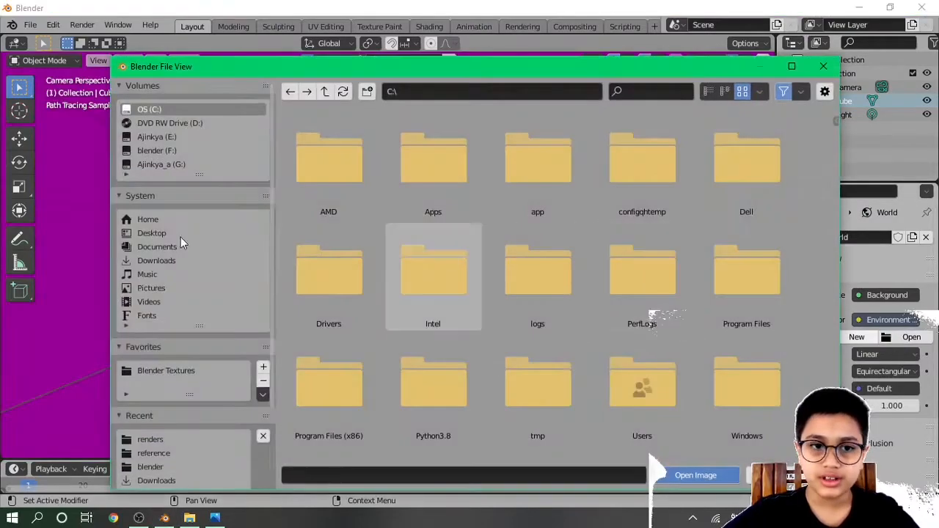
{"action": "left_click", "coordinate": [822, 68]}
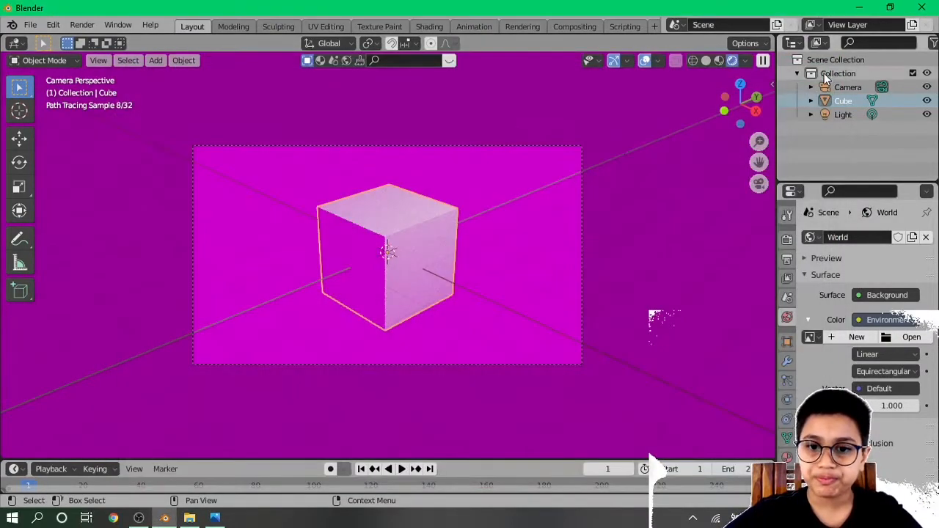
Create a new image for the environment texture, filled with a mid-gray color of value 0.451
{"action": "left_click", "coordinate": [857, 337]}
{"action": "left_click", "coordinate": [898, 408]}
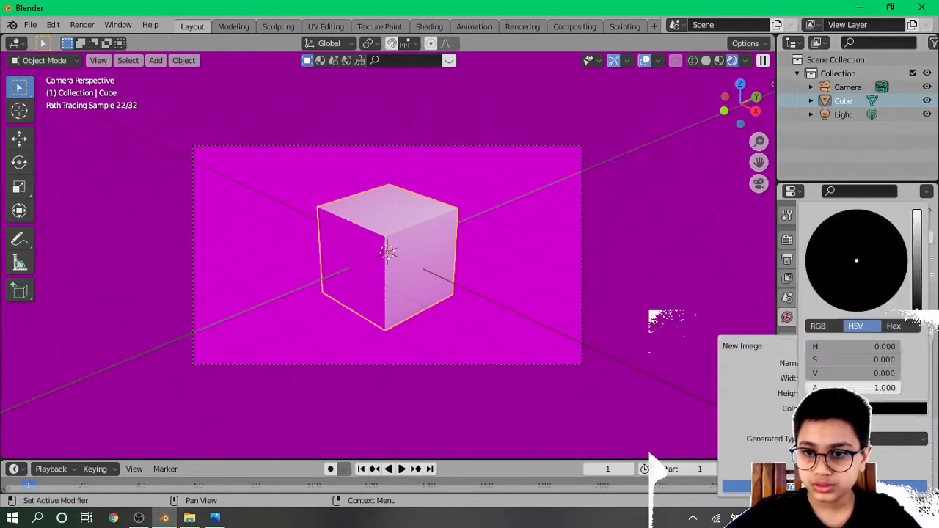
{"action": "mouse_move", "coordinate": [920, 281]}
{"action": "left_mouse_down"}
{"action": "mouse_move", "coordinate": [918, 257]}
{"action": "mouse_move", "coordinate": [917, 266]}
{"action": "left_mouse_up"}
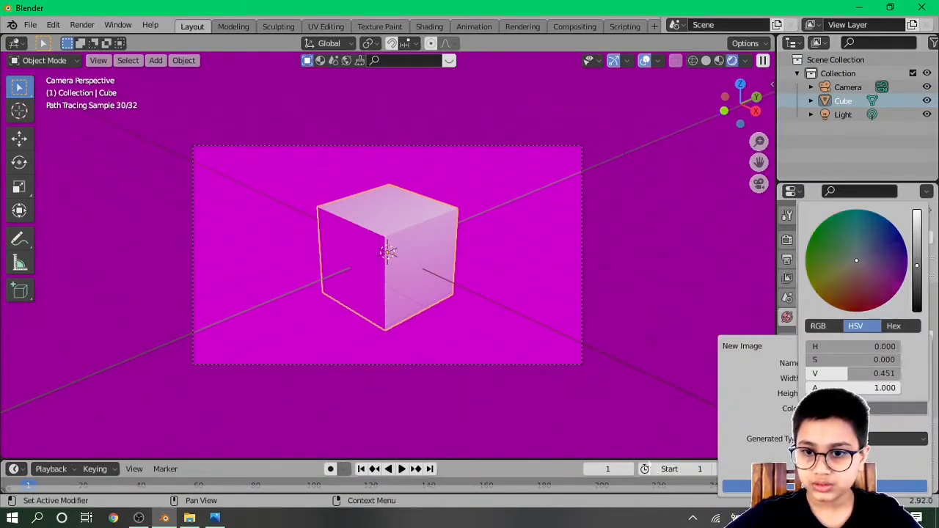
{"action": "key", "text": "Return"}
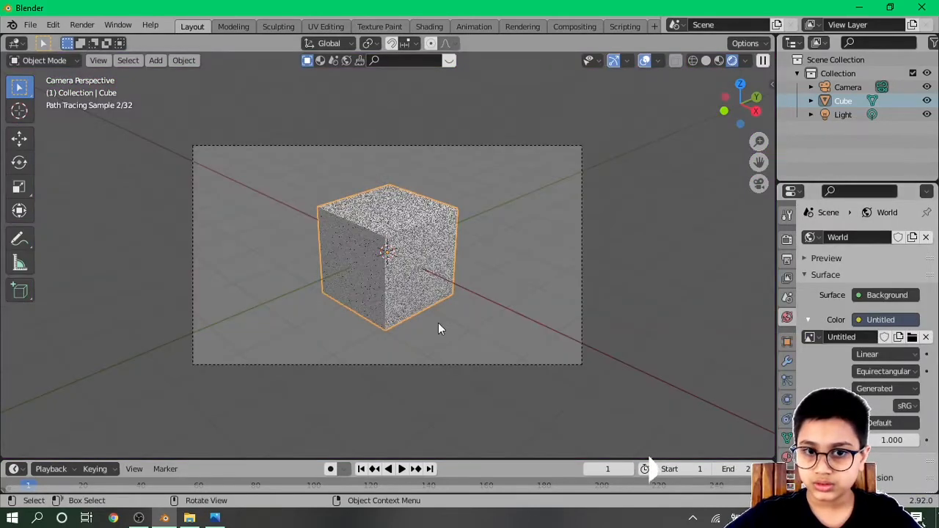
Try the cube's X location at -8.52 m and its X rotation at -210°, restoring each to 0
{"action": "left_click", "coordinate": [787, 342]}
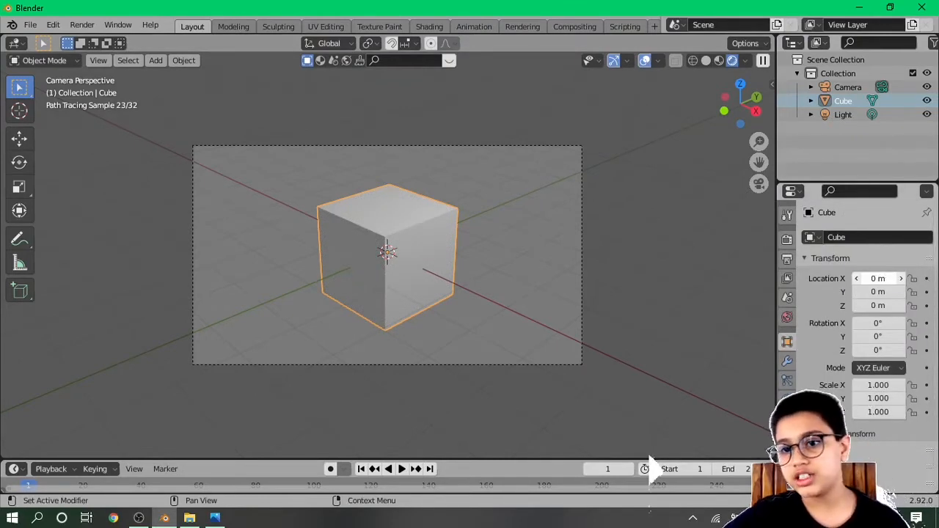
{"action": "left_click_drag", "start_coordinate": [878, 279], "coordinate": [836, 279]}
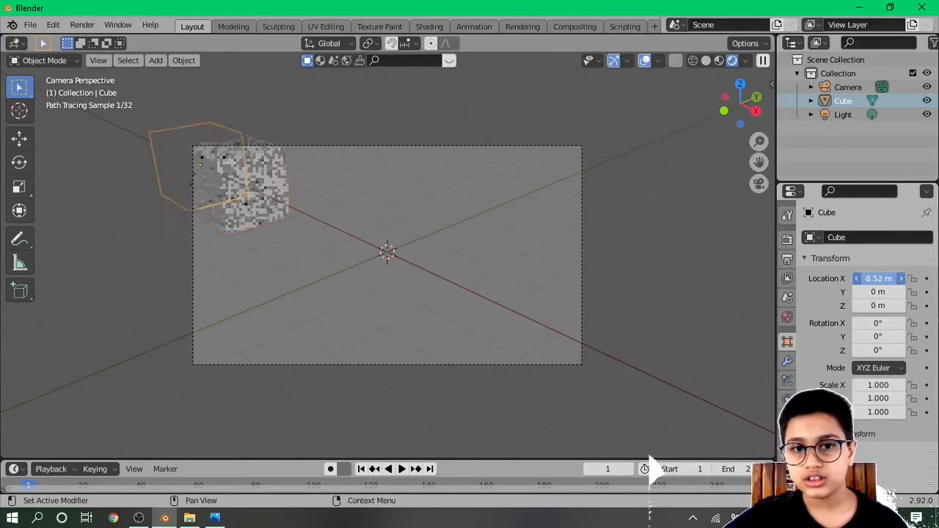
{"action": "left_click", "coordinate": [865, 279]}
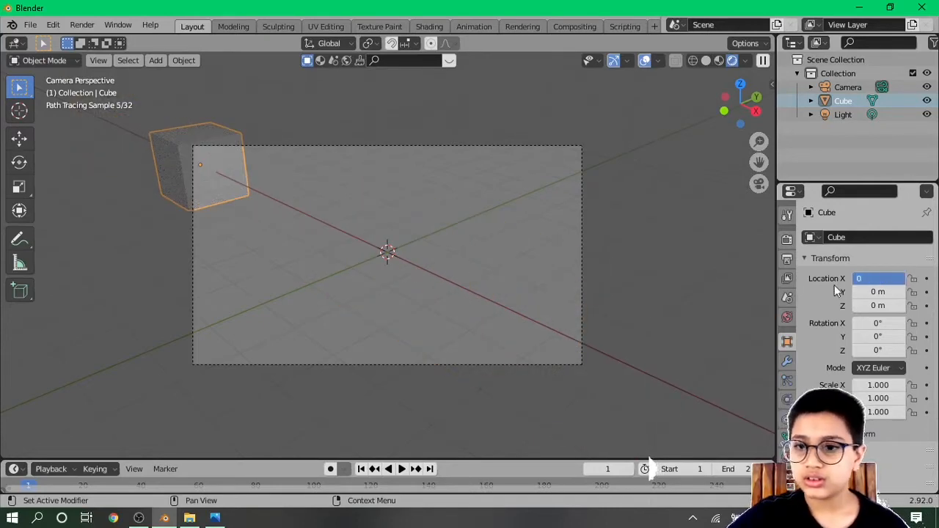
{"action": "type", "text": "0"}
{"action": "key", "text": "Return"}
{"action": "mouse_move", "coordinate": [878, 323]}
{"action": "left_mouse_down"}
{"action": "mouse_move", "coordinate": [891, 323]}
{"action": "mouse_move", "coordinate": [814, 323]}
{"action": "mouse_move", "coordinate": [880, 320]}
{"action": "left_mouse_up"}
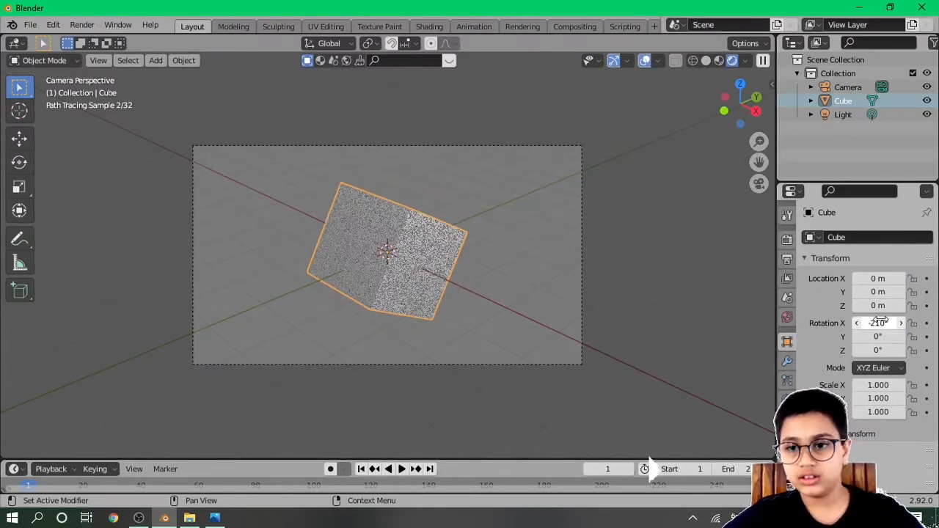
{"action": "key", "text": "ctrl+z"}
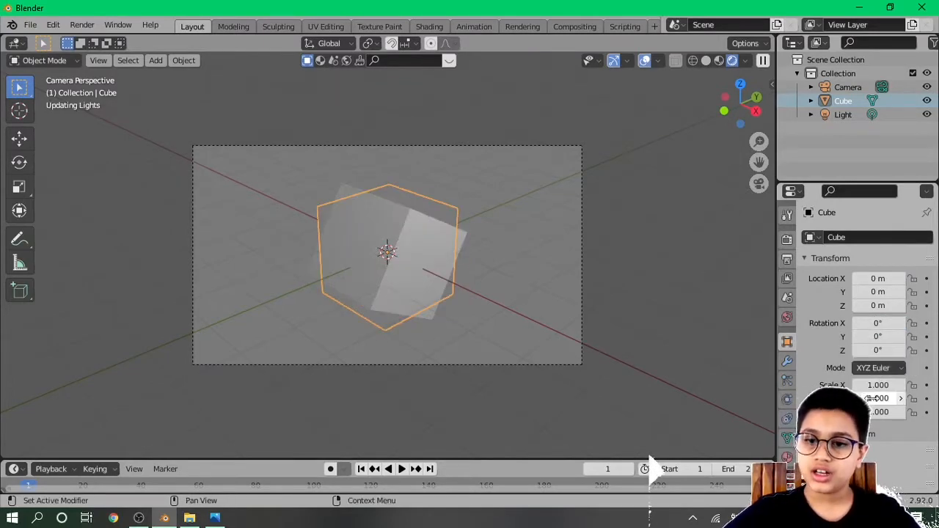
Lock the cube's scale on all three axes, try scaling it in the viewport and cancel the scaling
{"action": "scroll", "coordinate": [869, 352], "scroll_direction": "down", "scroll_amount": 4}
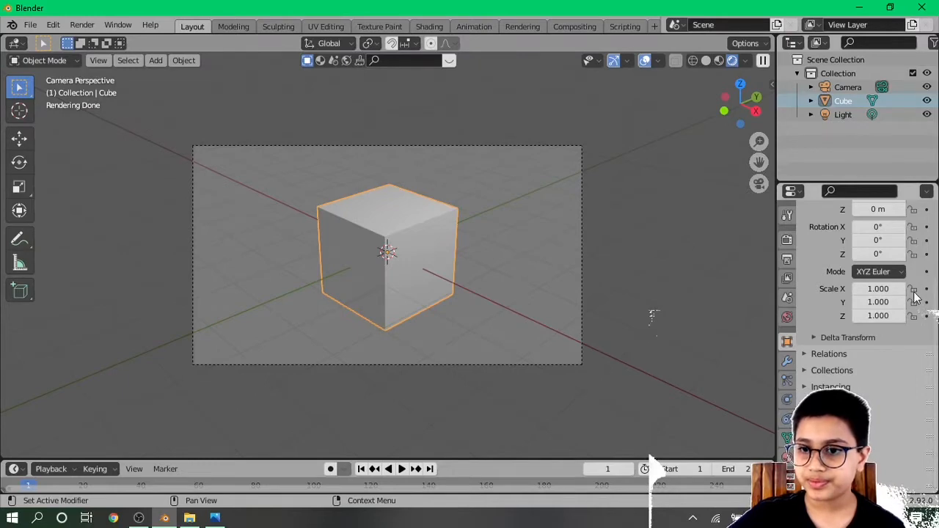
{"action": "left_click_drag", "start_coordinate": [913, 289], "coordinate": [913, 316]}
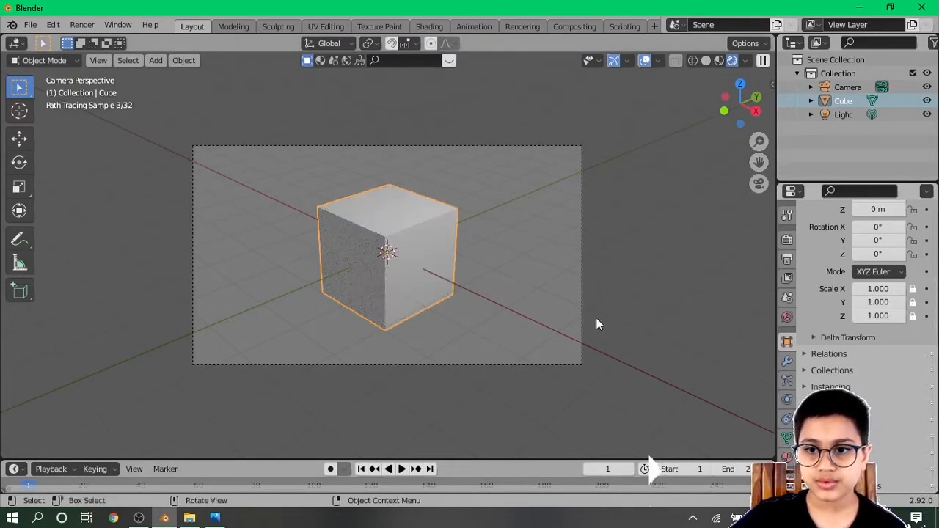
{"action": "key", "text": "s"}
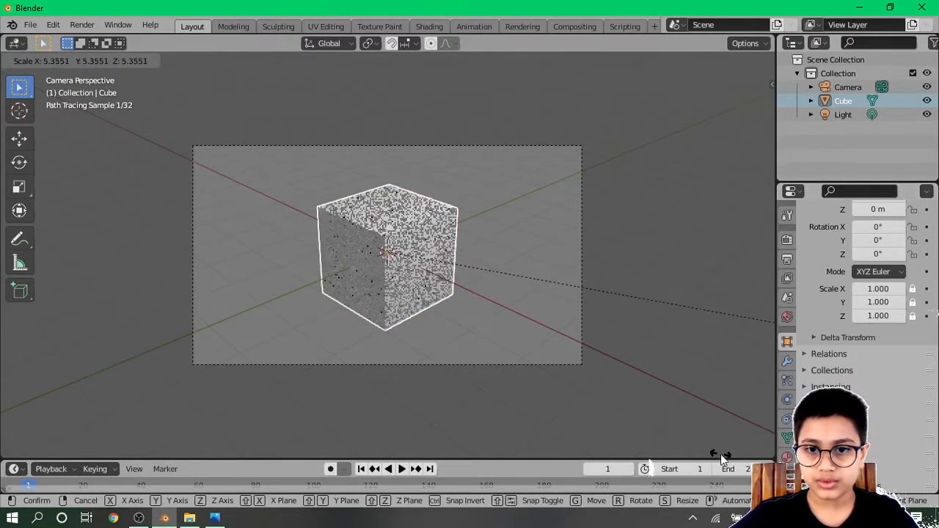
{"action": "key", "text": "Escape"}
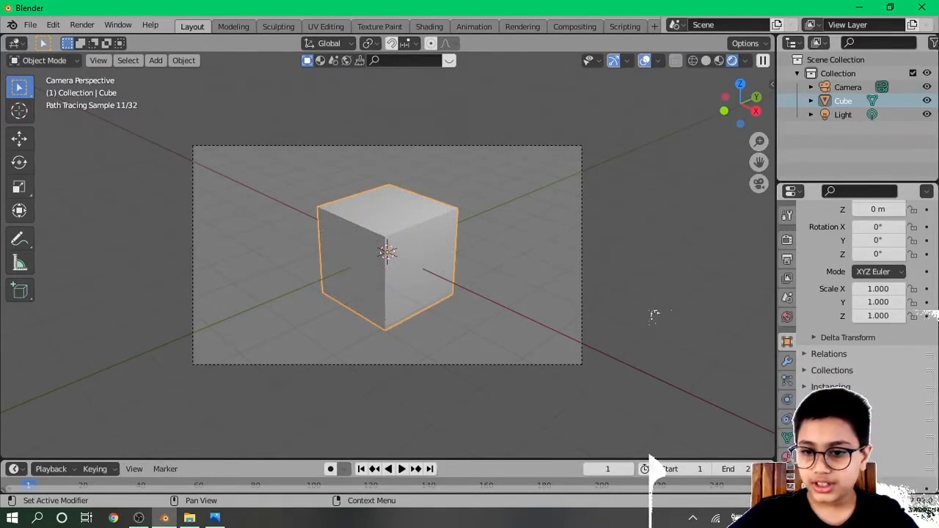
Try the Textured and Solid options for how the cube is displayed in the viewport
{"action": "scroll", "coordinate": [869, 411], "scroll_direction": "down", "scroll_amount": 5}
{"action": "left_click", "coordinate": [867, 449]}
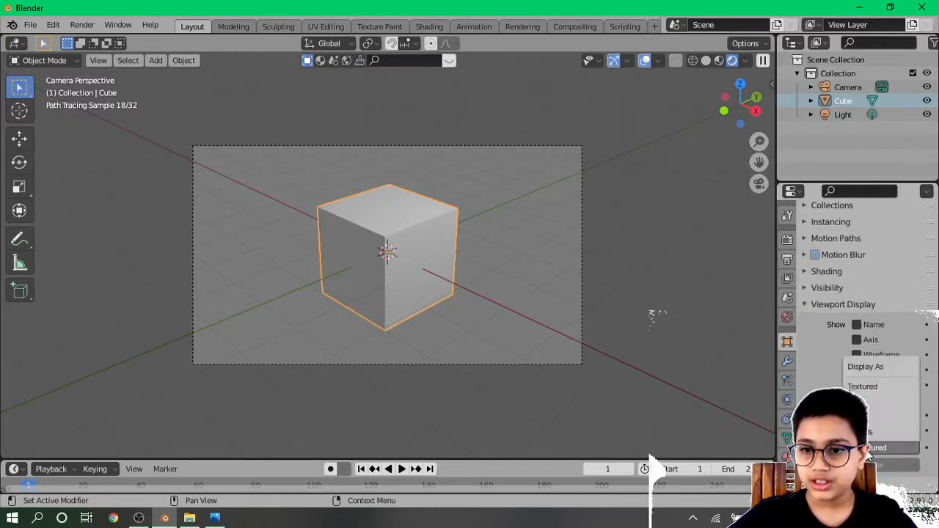
{"action": "left_click", "coordinate": [869, 386]}
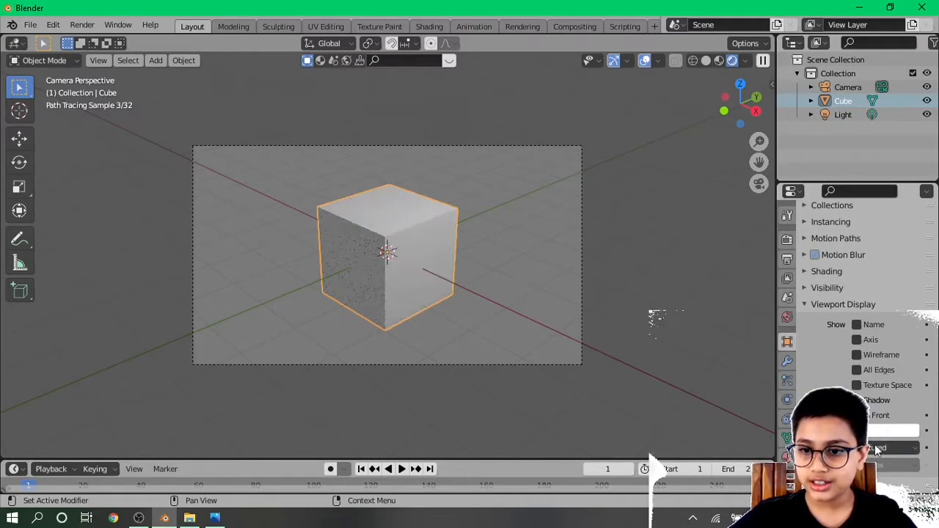
{"action": "left_click", "coordinate": [874, 445]}
{"action": "left_click", "coordinate": [868, 402]}
{"action": "left_click", "coordinate": [877, 443]}
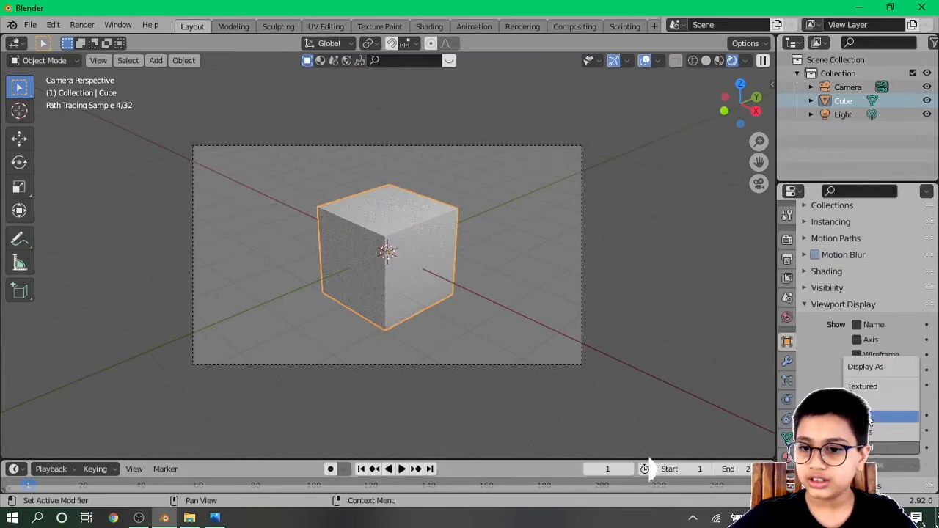
{"action": "left_click", "coordinate": [871, 403]}
Display the cube as Bounds and switch the viewport to solid shading
{"action": "left_click", "coordinate": [869, 448]}
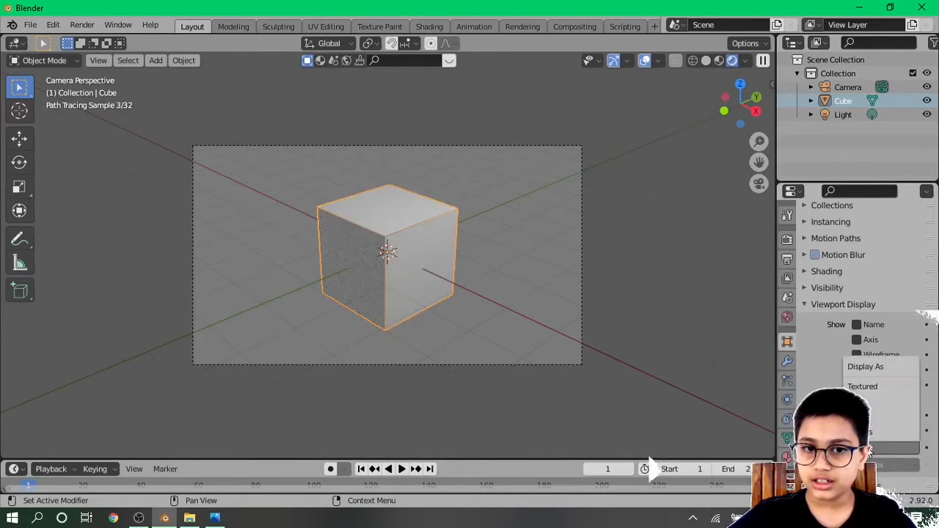
{"action": "left_click", "coordinate": [870, 434]}
{"action": "key", "text": "z"}
{"action": "left_click", "coordinate": [515, 218]}
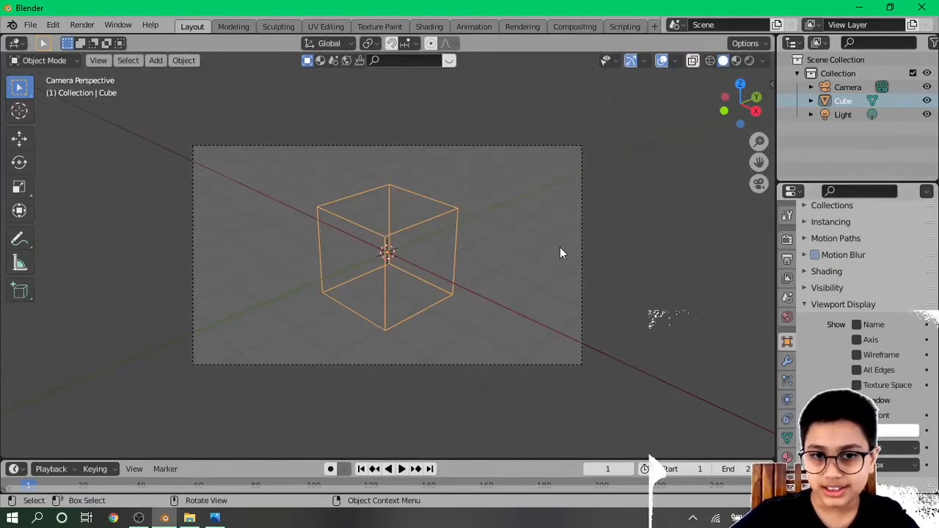
Compare the cube's Wire and Bounds display types, and set it back to Textured
{"action": "left_click", "coordinate": [884, 448]}
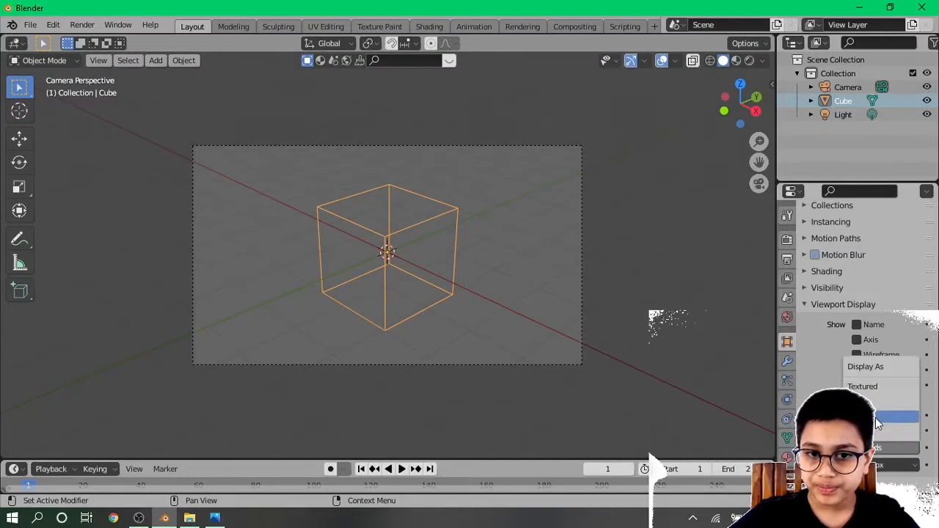
{"action": "left_click", "coordinate": [875, 417]}
{"action": "left_click", "coordinate": [881, 445]}
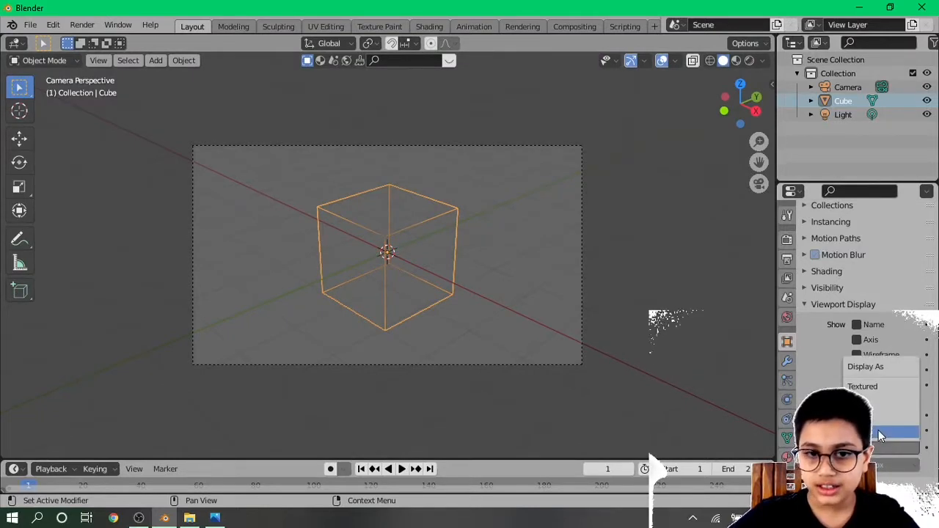
{"action": "left_click", "coordinate": [877, 429]}
{"action": "left_click", "coordinate": [880, 446]}
{"action": "left_click", "coordinate": [885, 389]}
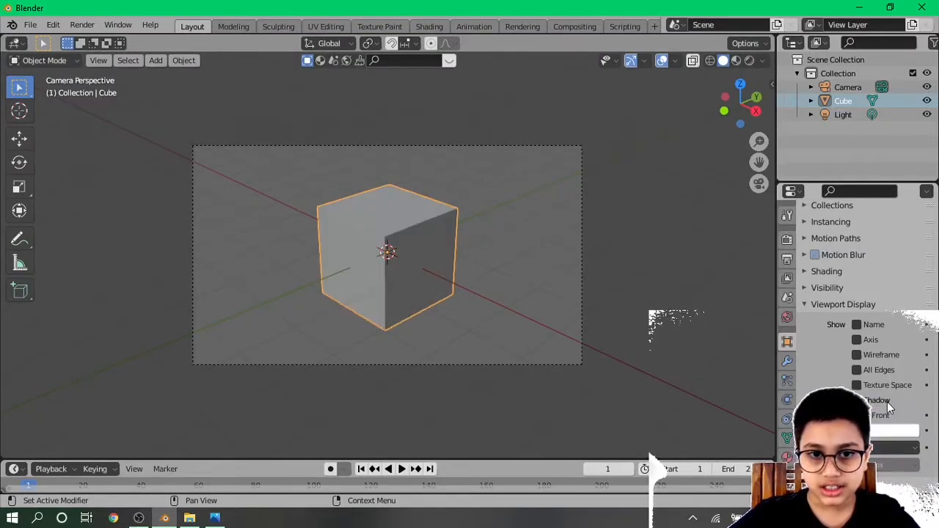
{"action": "left_click", "coordinate": [885, 446]}
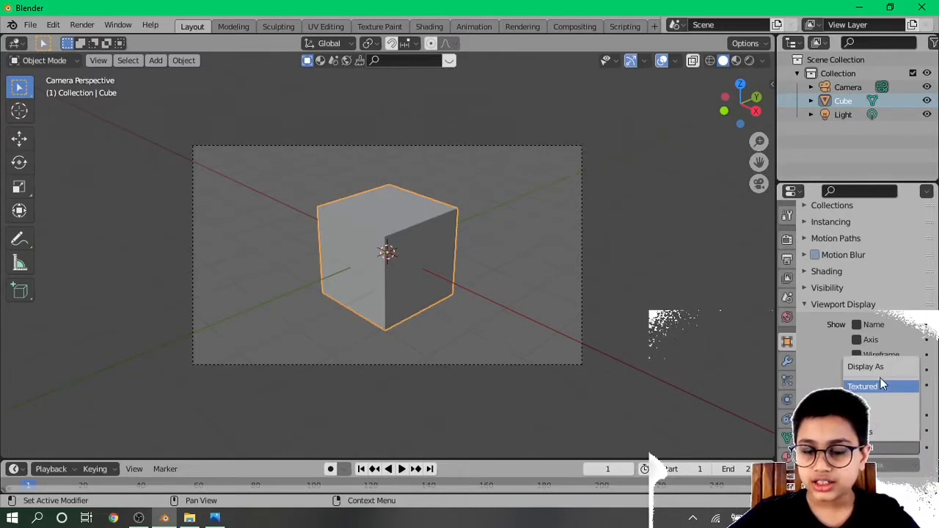
{"action": "left_click", "coordinate": [882, 384]}
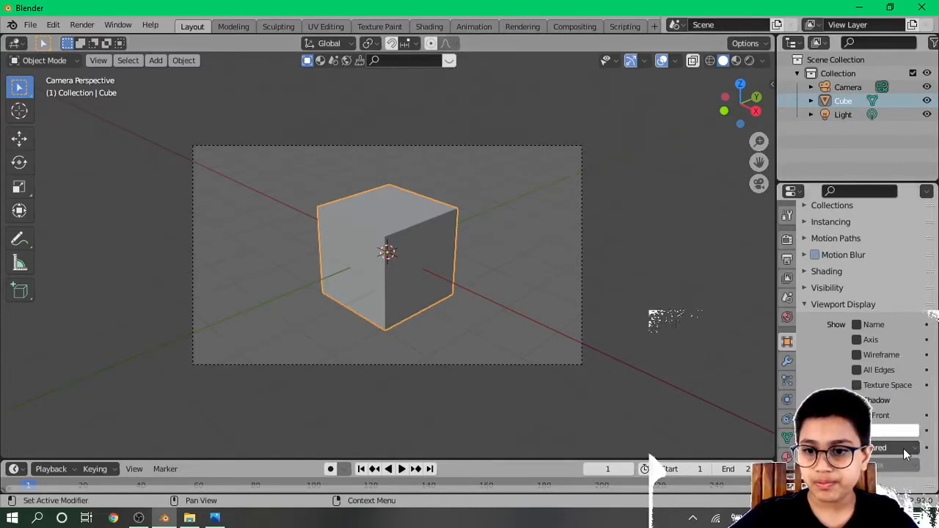
Add an Array modifier to the cube and set its count to 10
{"action": "scroll", "coordinate": [789, 427], "scroll_direction": "down", "scroll_amount": 1}
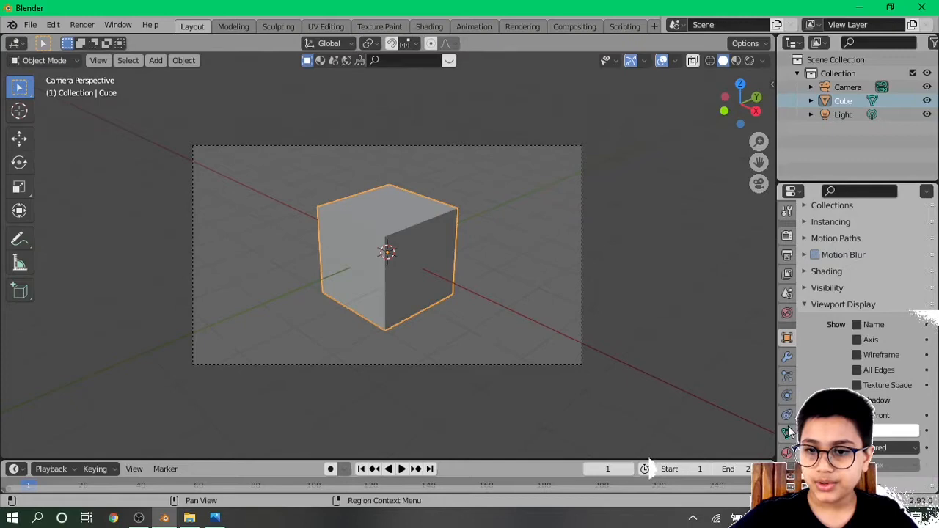
{"action": "left_click", "coordinate": [786, 359]}
{"action": "left_click", "coordinate": [840, 238]}
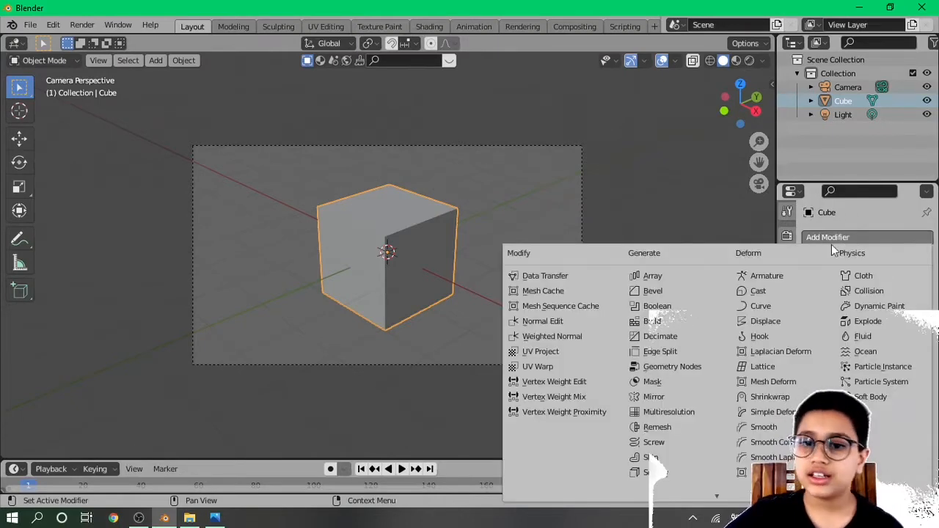
{"action": "left_click", "coordinate": [684, 278]}
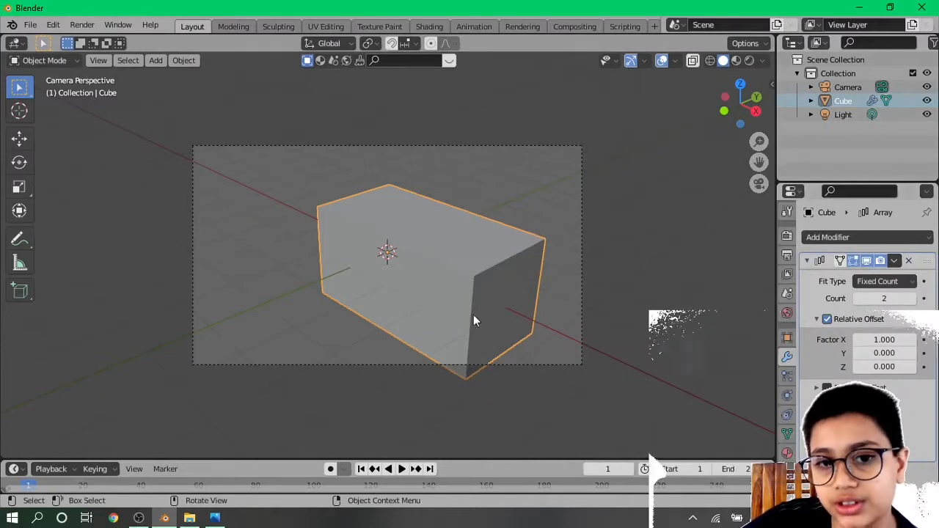
{"action": "mouse_move", "coordinate": [884, 299]}
{"action": "left_mouse_down"}
{"action": "mouse_move", "coordinate": [909, 299]}
{"action": "mouse_move", "coordinate": [874, 298]}
{"action": "mouse_move", "coordinate": [894, 298]}
{"action": "left_mouse_up"}
{"action": "left_click", "coordinate": [873, 302]}
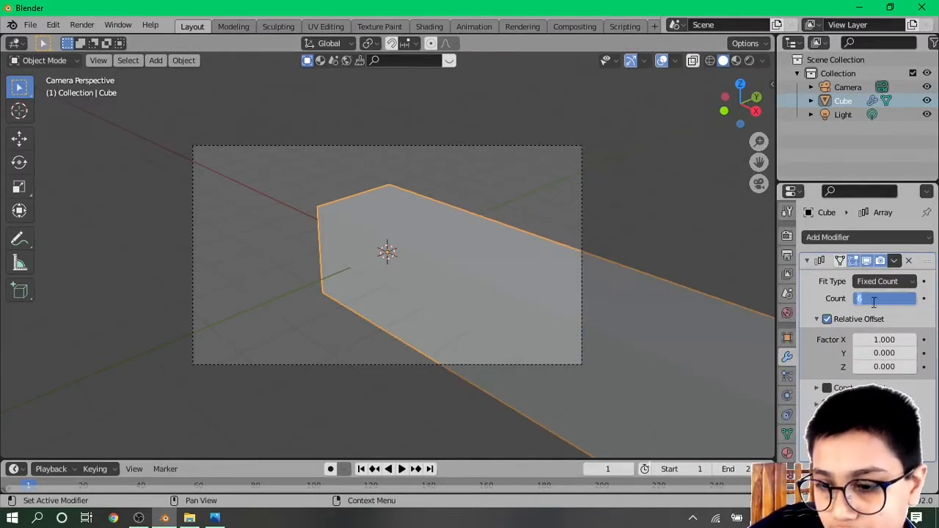
{"action": "type", "text": "10"}
{"action": "key", "text": "Return"}
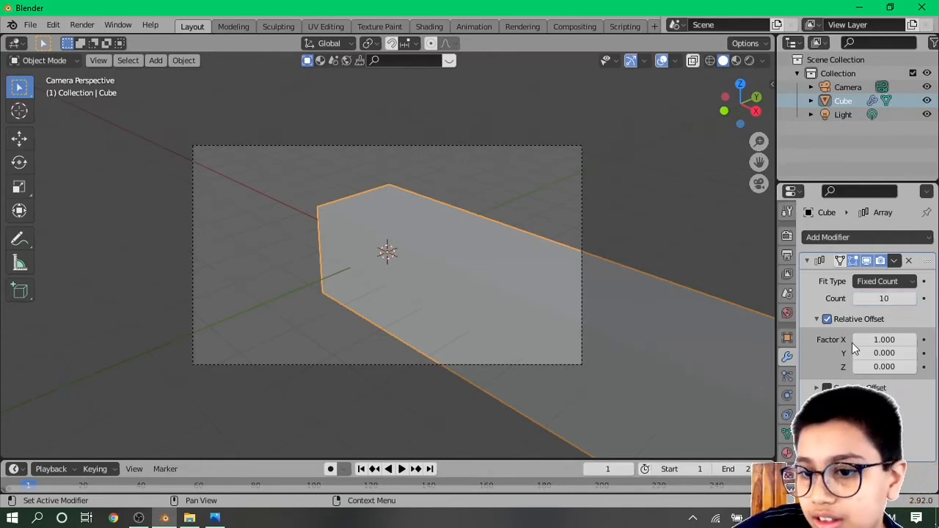
Set the array's relative offset X factor to 2.8 and view the whole row of cubes
{"action": "mouse_move", "coordinate": [851, 343]}
{"action": "left_mouse_down"}
{"action": "mouse_move", "coordinate": [891, 343]}
{"action": "mouse_move", "coordinate": [818, 343]}
{"action": "mouse_move", "coordinate": [863, 337]}
{"action": "left_mouse_up"}
{"action": "scroll", "coordinate": [415, 324], "scroll_direction": "down", "scroll_amount": 5}
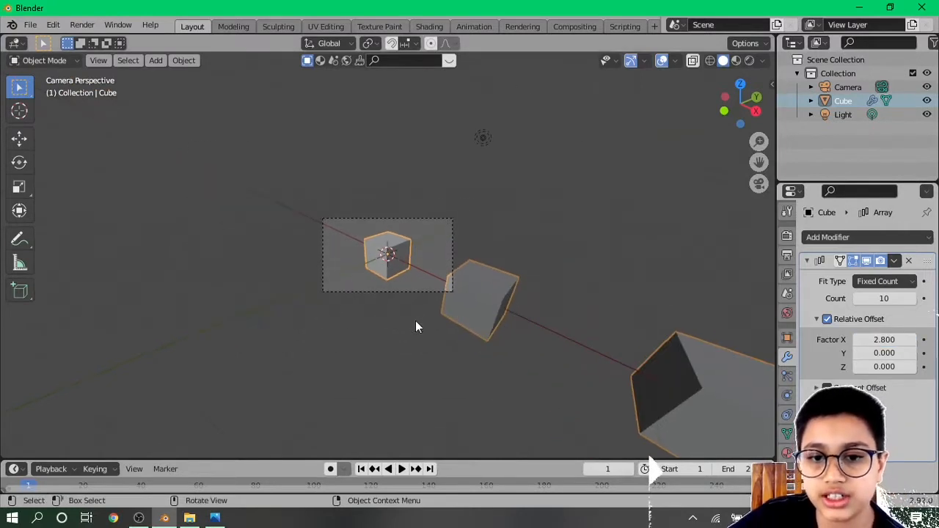
{"action": "middle_click_drag", "start_coordinate": [415, 326], "coordinate": [444, 337]}
{"action": "scroll", "coordinate": [444, 337], "scroll_direction": "down", "scroll_amount": 5}
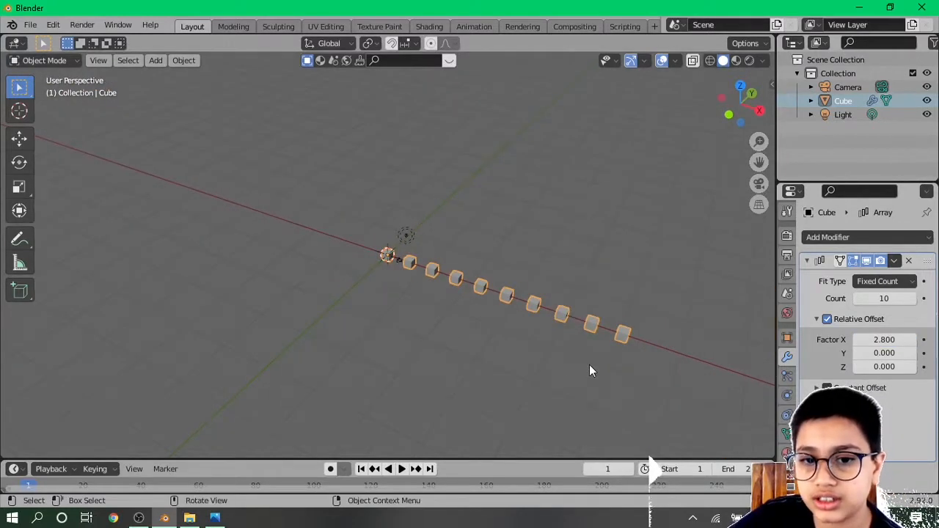
Set the array's relative offset to 5 on Y and 8.3 on Z, and inspect it from the front and other angles
{"action": "mouse_move", "coordinate": [875, 353]}
{"action": "left_mouse_down"}
{"action": "mouse_move", "coordinate": [891, 353]}
{"action": "mouse_move", "coordinate": [883, 367]}
{"action": "left_mouse_up"}
{"action": "middle_click_drag", "start_coordinate": [503, 285], "coordinate": [405, 256]}
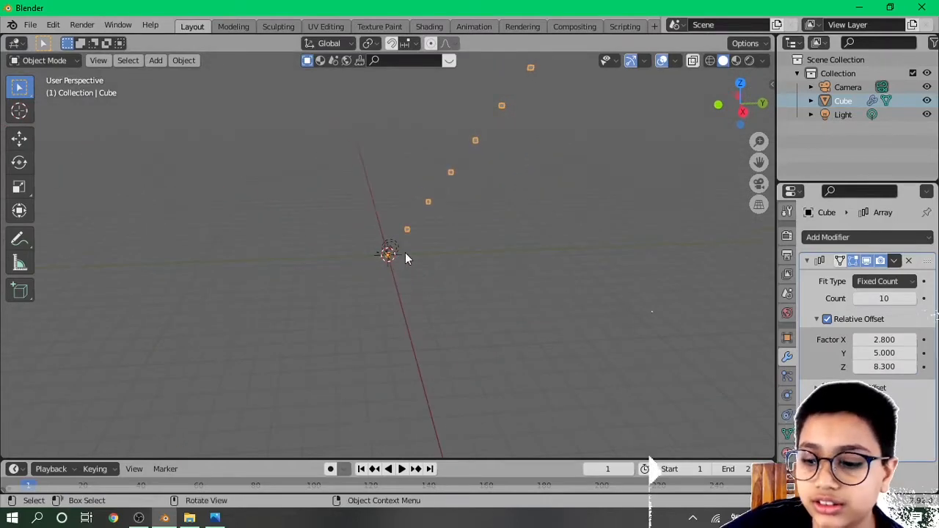
{"action": "key", "text": "KP_1"}
{"action": "left_click", "coordinate": [414, 266]}
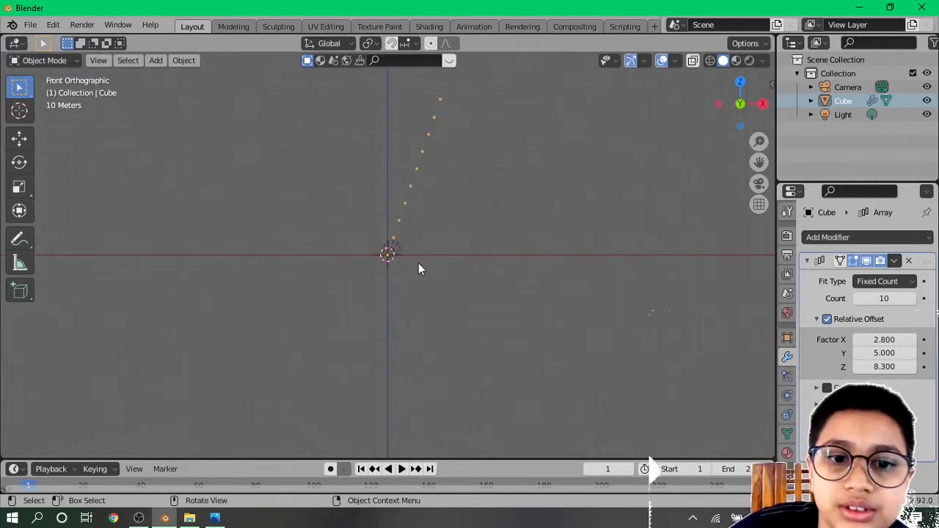
{"action": "middle_click_drag", "start_coordinate": [514, 192], "coordinate": [125, 286]}
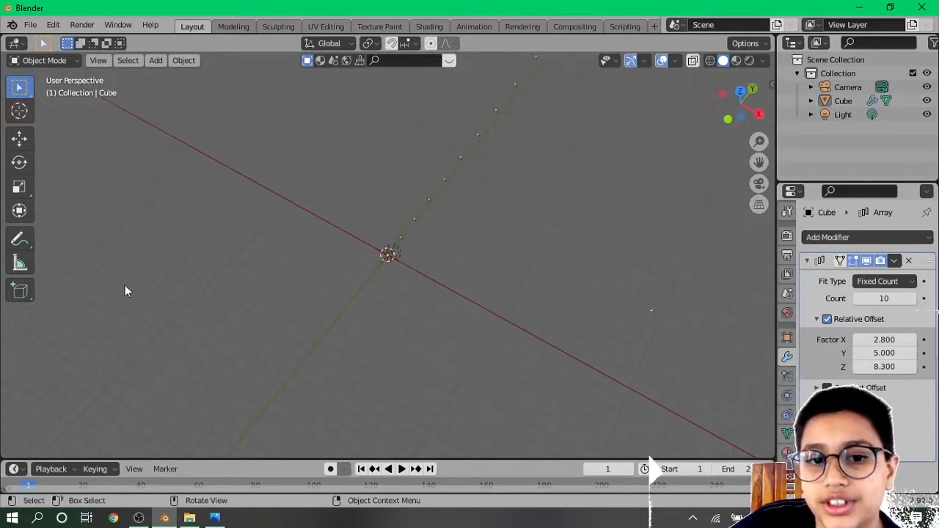
Remove the Array modifier from the cube and add a Mirror modifier instead
{"action": "left_click", "coordinate": [911, 262]}
{"action": "left_click", "coordinate": [903, 237]}
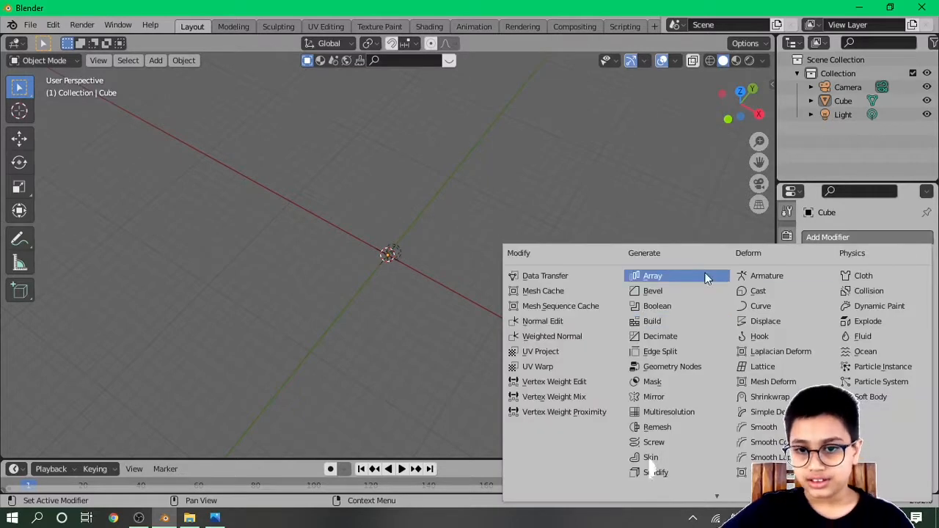
{"action": "left_click", "coordinate": [682, 399]}
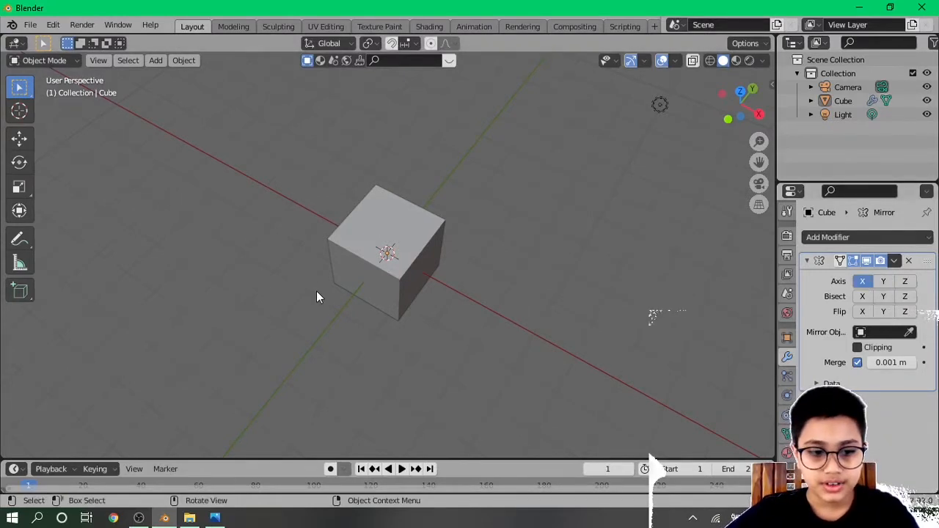
Add a mesh plane through the cube's center and scale it up well beyond the cube's base
{"action": "left_click", "coordinate": [392, 253]}
{"action": "key", "text": "shift+a"}
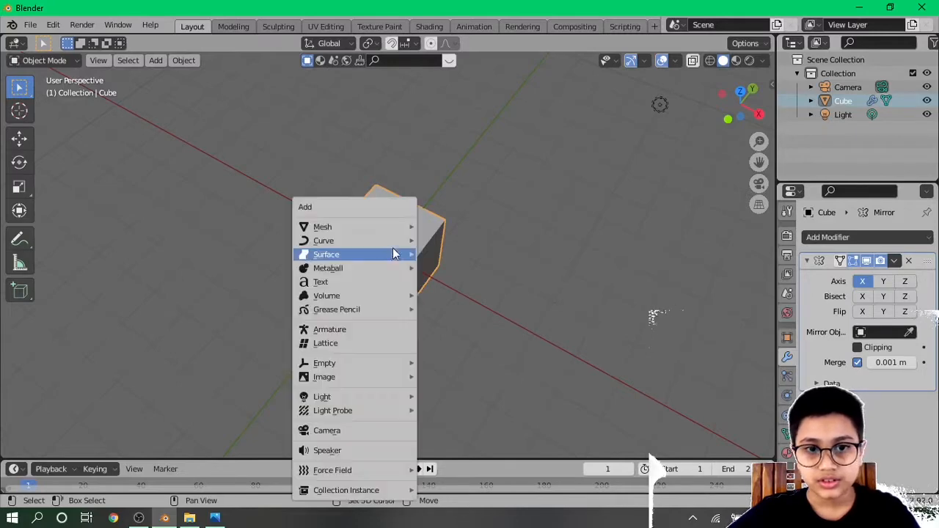
{"action": "mouse_move", "coordinate": [377, 225]}
{"action": "left_click", "coordinate": [460, 227]}
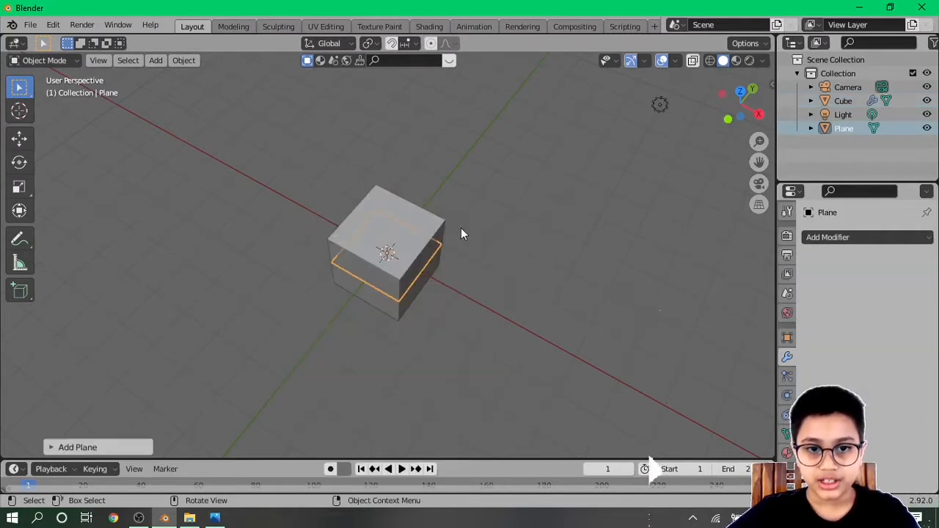
{"action": "key", "text": "s"}
{"action": "left_click", "coordinate": [656, 304]}
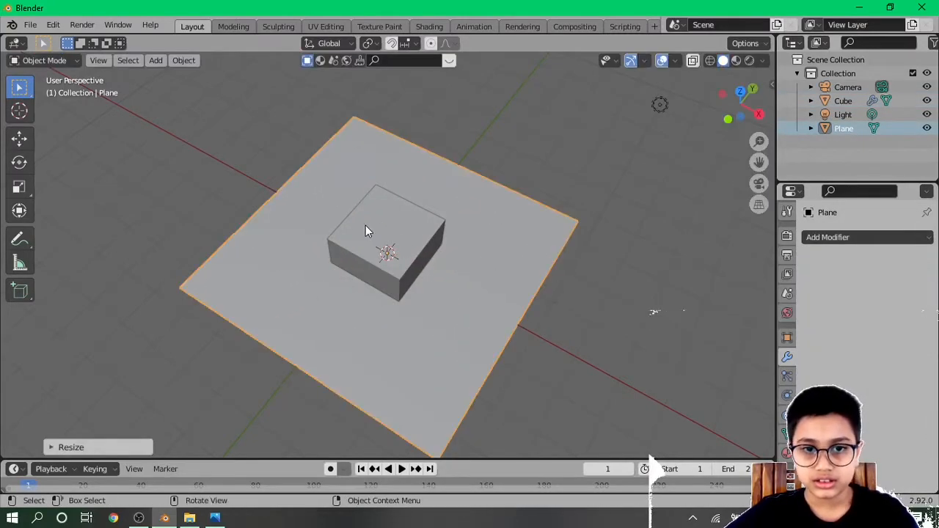
Move the cube along the global X axis in the negative direction to the edge of the plane
{"action": "left_click", "coordinate": [389, 231]}
{"action": "key", "text": "g"}
{"action": "key", "text": "x"}
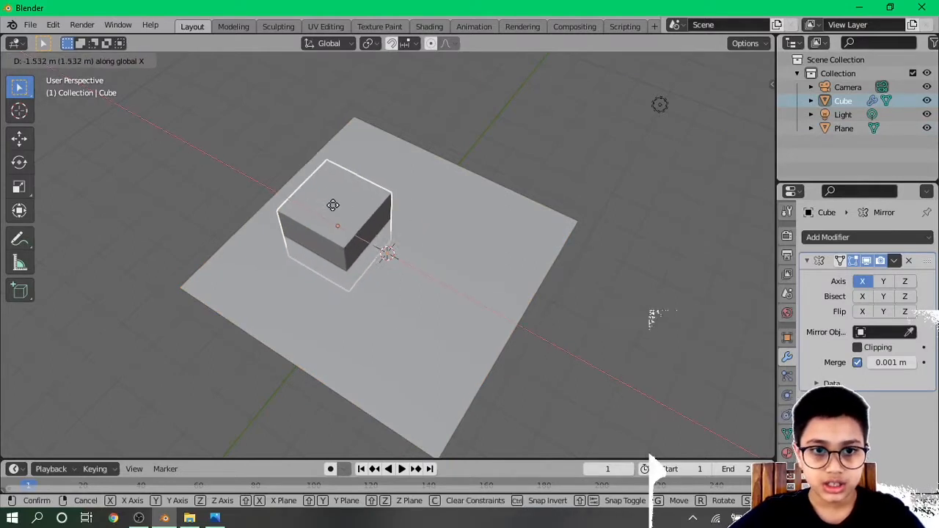
{"action": "left_click", "coordinate": [293, 193]}
Set the plane as the mirror object of the cube's Mirror modifier and inspect the mirrored copy across it
{"action": "left_click", "coordinate": [418, 235]}
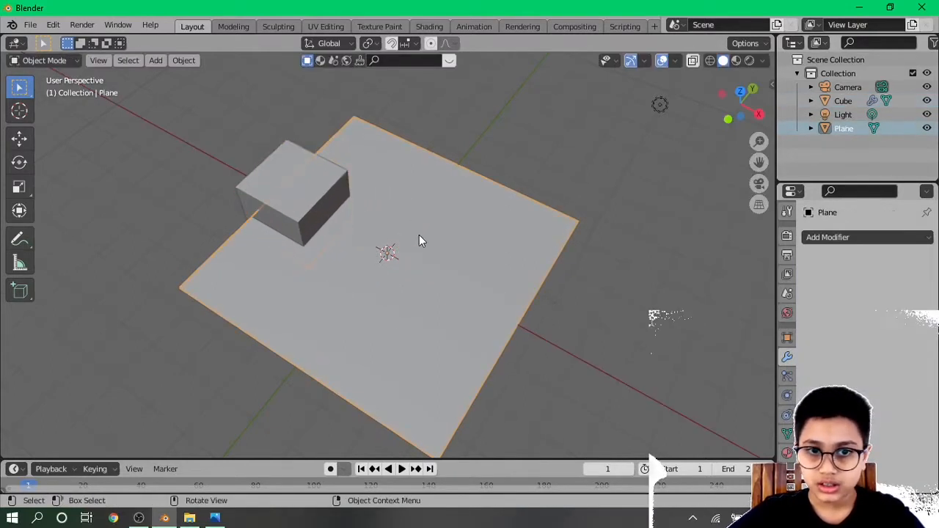
{"action": "left_click", "coordinate": [317, 205]}
{"action": "left_click", "coordinate": [909, 332]}
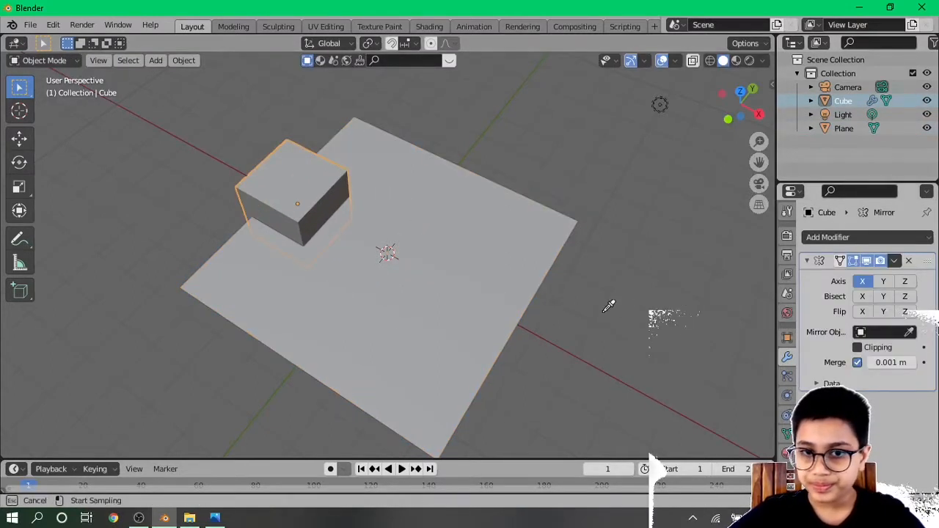
{"action": "left_click", "coordinate": [462, 304]}
{"action": "middle_click_drag", "start_coordinate": [519, 358], "coordinate": [345, 254]}
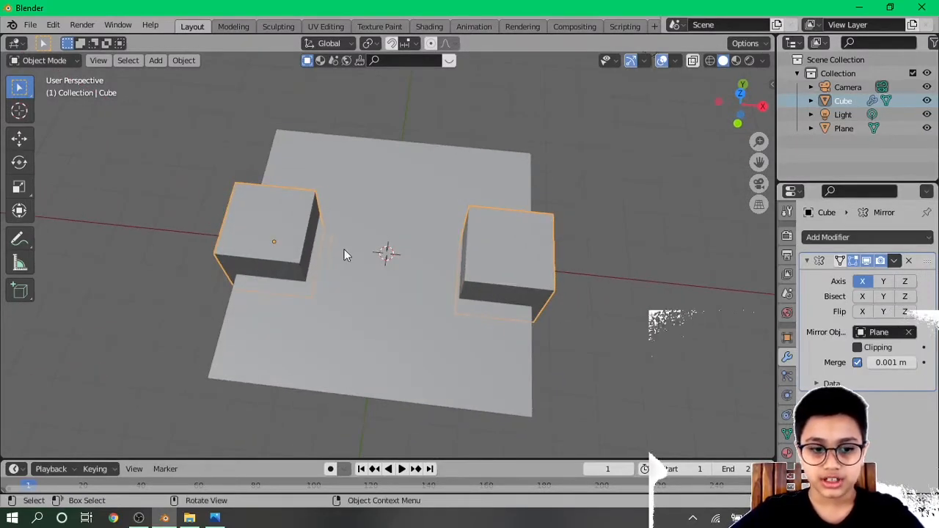
Clear the Mirror modifier's mirror object and delete the plane from the scene
{"action": "left_click", "coordinate": [909, 332]}
{"action": "left_click", "coordinate": [351, 298]}
{"action": "key", "text": "Delete"}
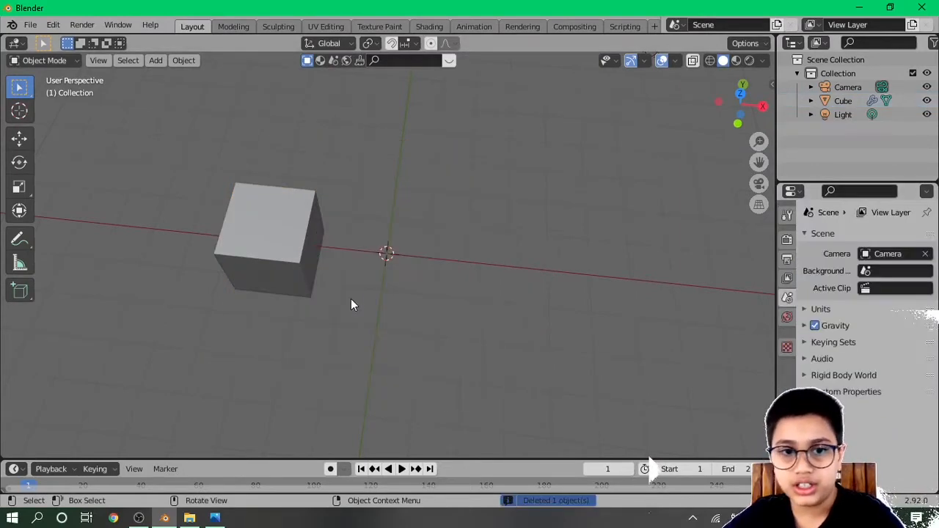
Add a centered loop cut to the cube in Edit Mode, splitting it into two halves along its X axis
{"action": "left_click", "coordinate": [253, 227]}
{"action": "key", "text": "Tab"}
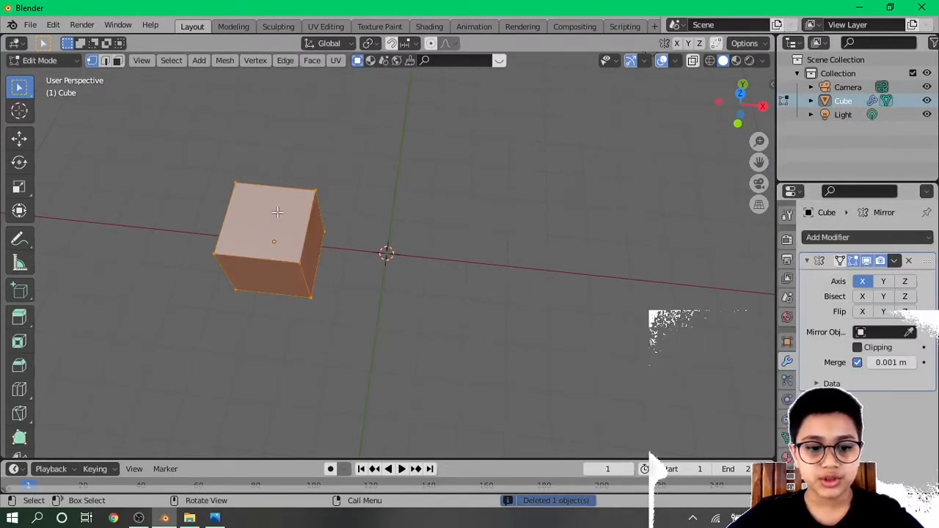
{"action": "key", "text": "ctrl+r"}
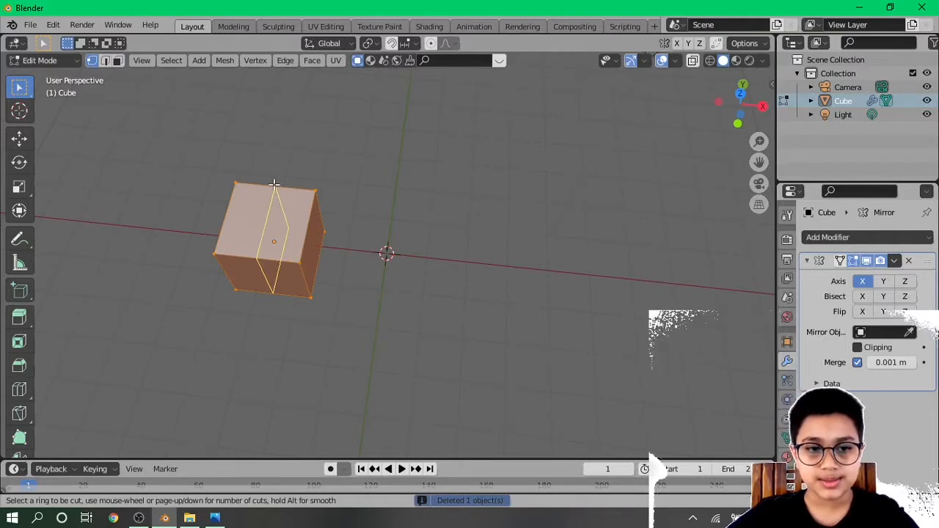
{"action": "left_click", "coordinate": [274, 183]}
{"action": "right_click", "coordinate": [299, 192]}
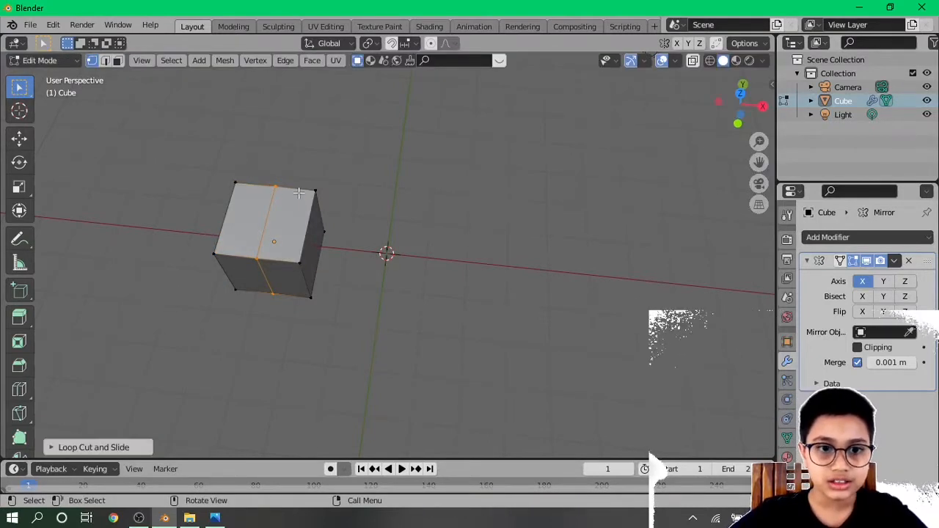
Delete the cube's end face on the +X side using face selection and the Faces delete option
{"action": "middle_click_drag", "start_coordinate": [310, 241], "coordinate": [310, 211]}
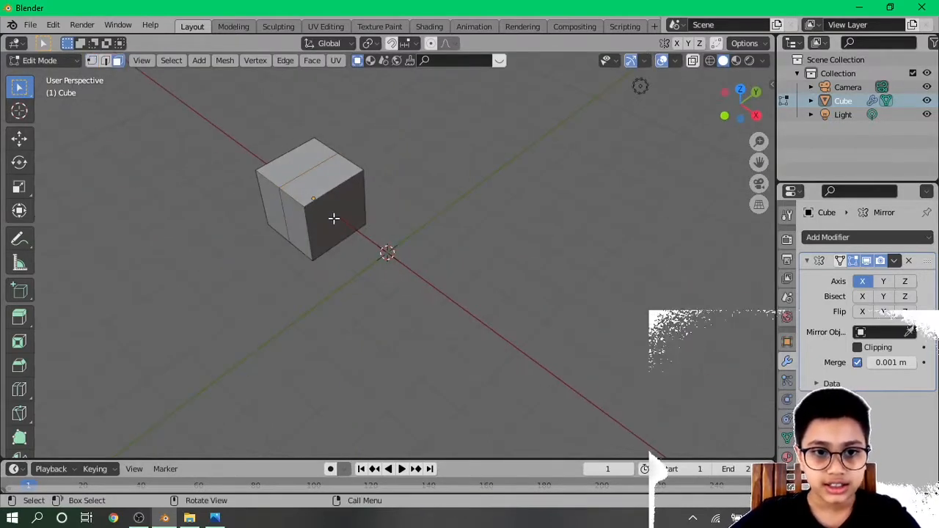
{"action": "left_click", "coordinate": [334, 218]}
{"action": "key", "text": "x"}
{"action": "left_click", "coordinate": [334, 219]}
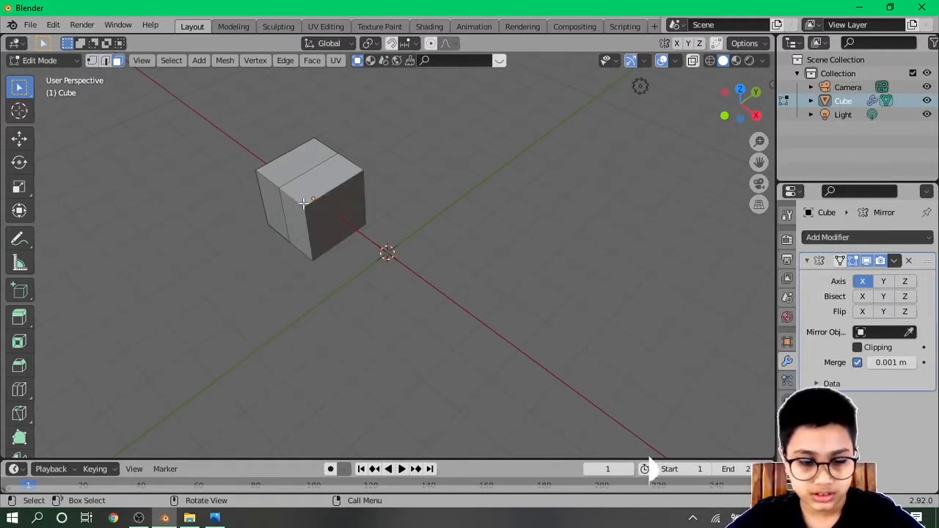
{"action": "key", "text": "ctrl+z"}
{"action": "key", "text": "x"}
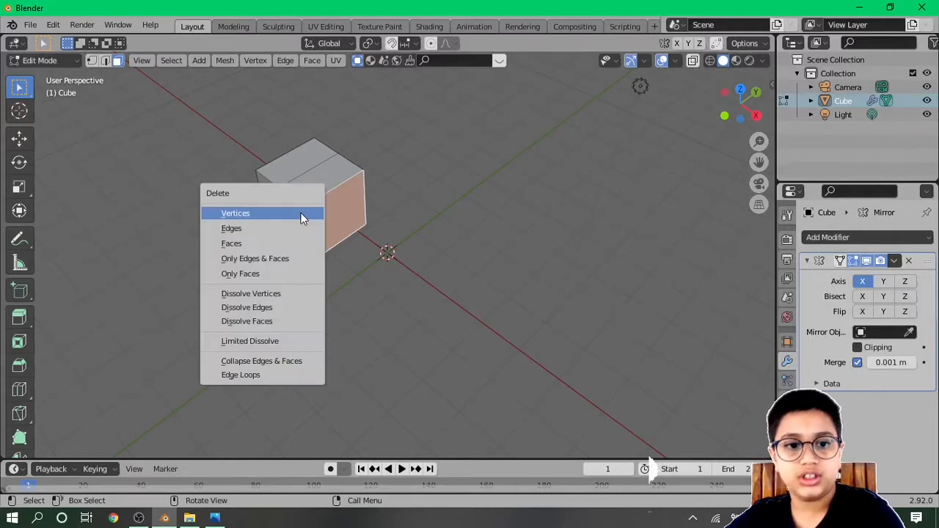
{"action": "left_click", "coordinate": [296, 243]}
Inspect the mirrored cube in Object Mode and try to move its remaining half along X in Edit Mode
{"action": "middle_click_drag", "start_coordinate": [268, 306], "coordinate": [402, 243]}
{"action": "key", "text": "Tab"}
{"action": "middle_click_drag", "start_coordinate": [360, 280], "coordinate": [344, 429]}
{"action": "key", "text": "Tab"}
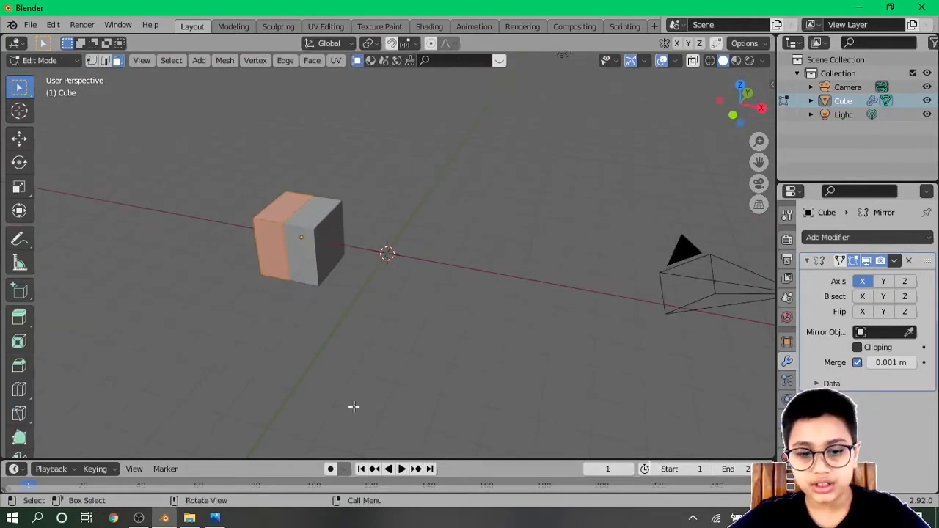
{"action": "key", "text": "g"}
{"action": "key", "text": "x"}
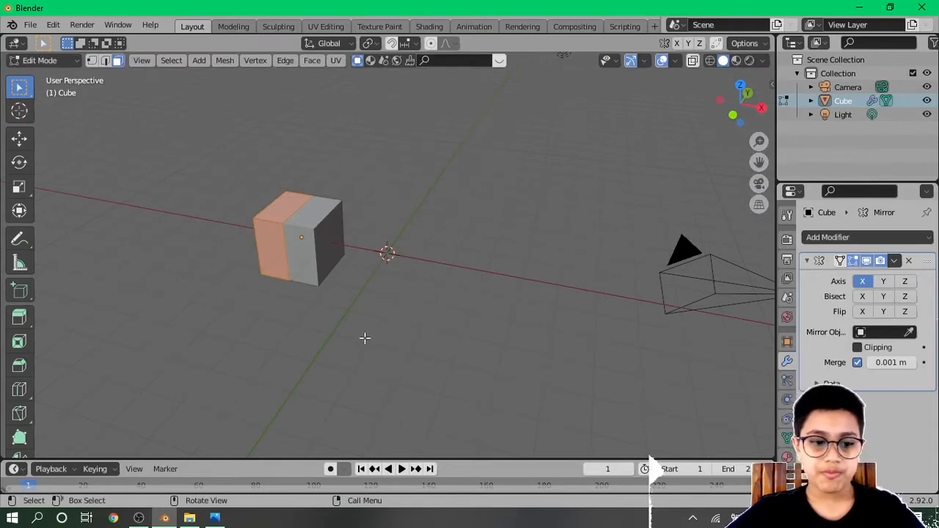
Move the whole cube along the global X axis in Object Mode to roughly the world origin
{"action": "key", "text": "Tab"}
{"action": "key", "text": "g"}
{"action": "key", "text": "x"}
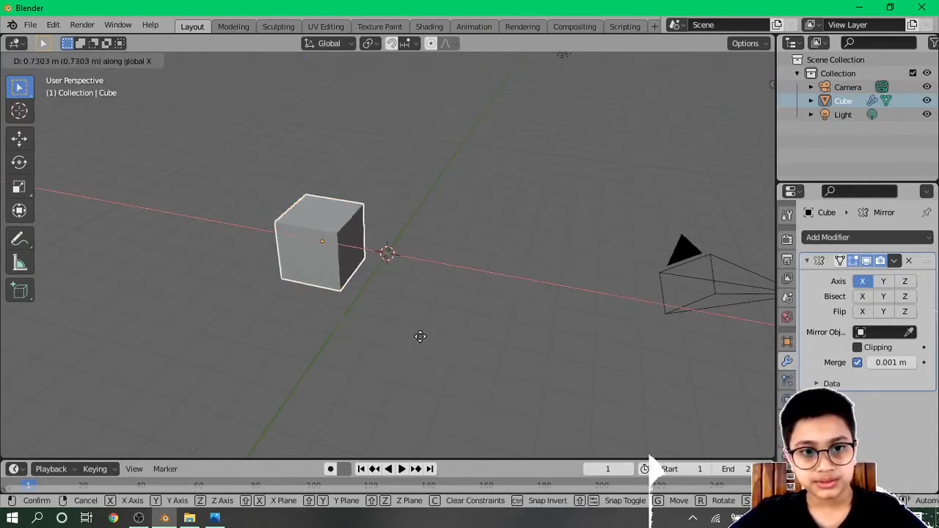
{"action": "left_click", "coordinate": [426, 330]}
{"action": "right_click", "coordinate": [404, 277]}
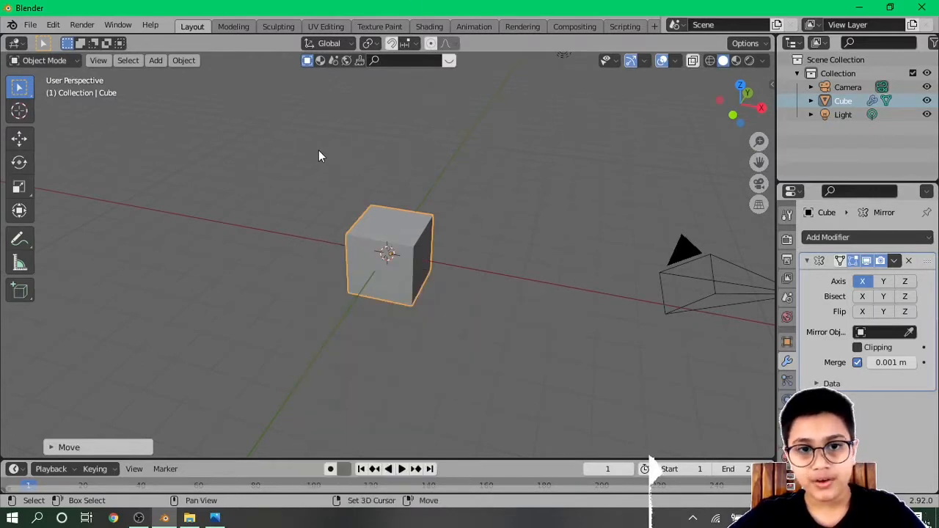
Snap the cube exactly onto the 3D cursor with Selection to Cursor, demonstrating the snap several times
{"action": "key", "text": "shift+s"}
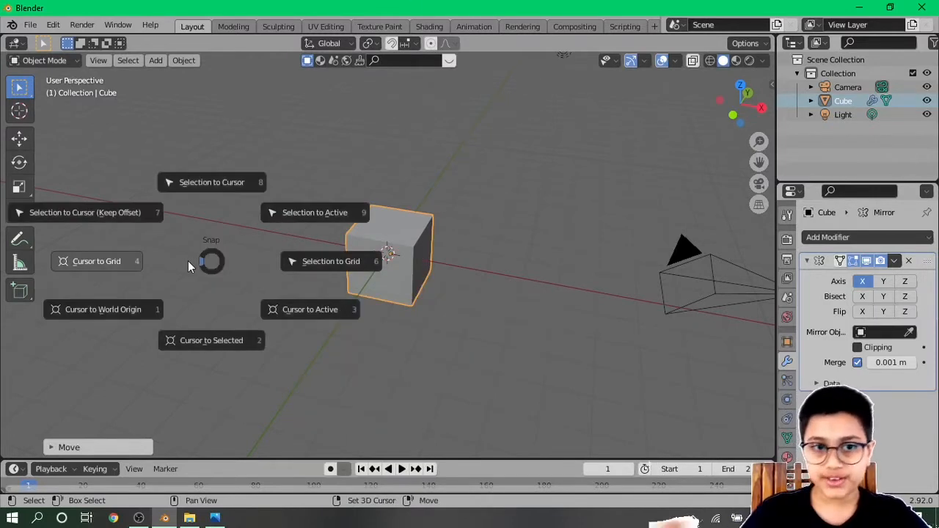
{"action": "left_click", "coordinate": [207, 180]}
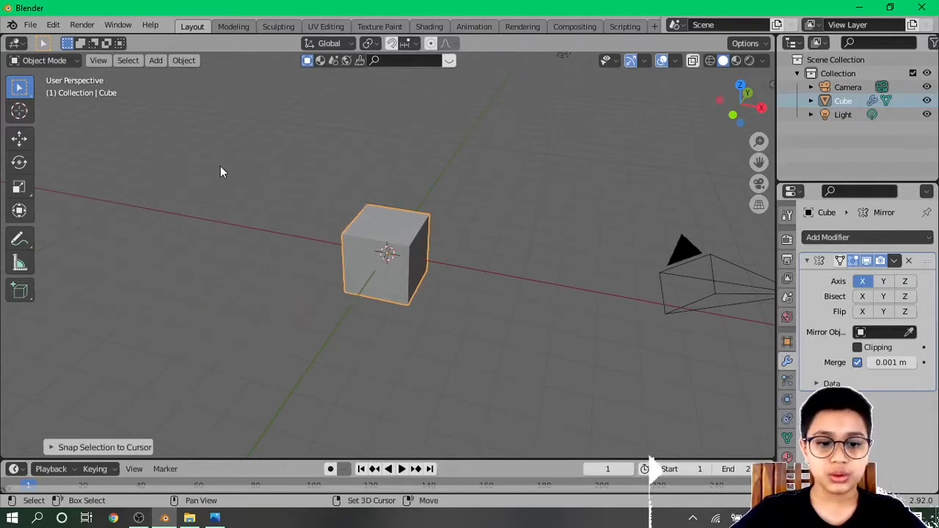
{"action": "key", "text": "shift+s"}
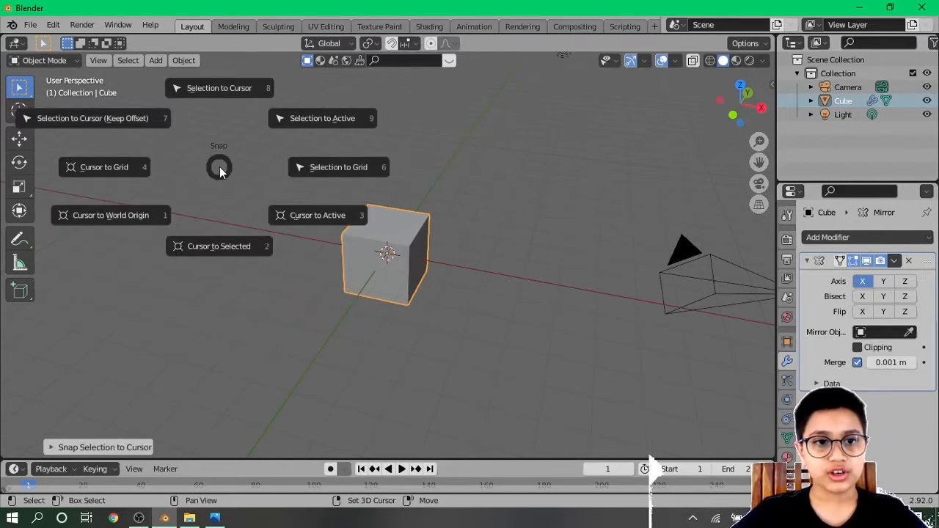
{"action": "left_click", "coordinate": [217, 87]}
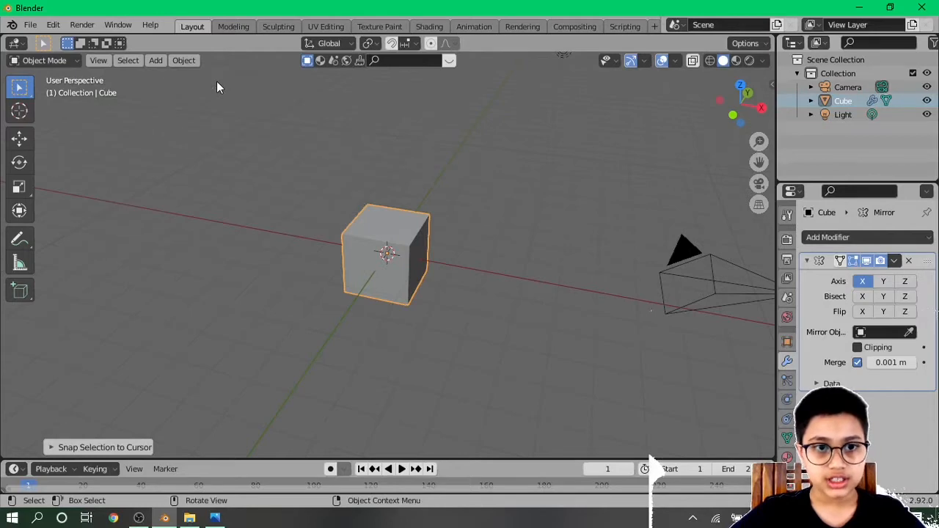
{"action": "key", "text": "shift+s"}
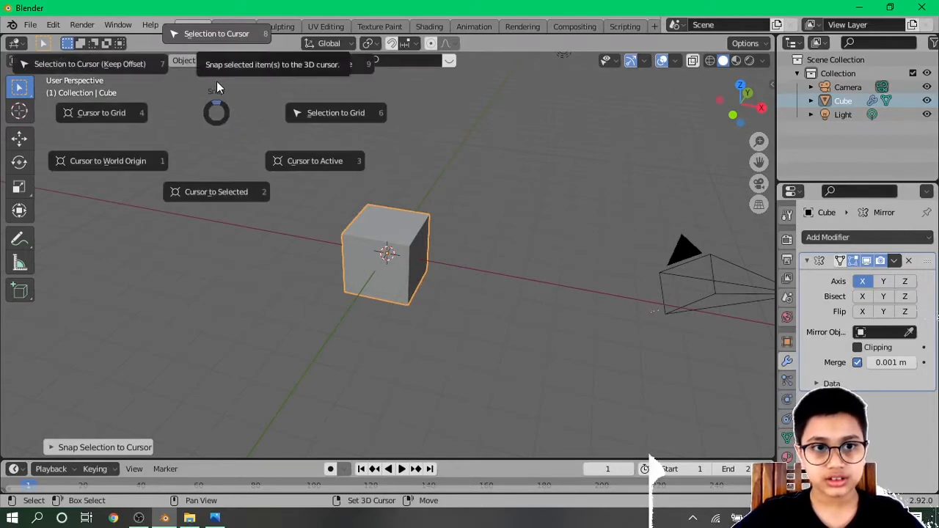
{"action": "left_click", "coordinate": [216, 87]}
{"action": "key", "text": "shift+s"}
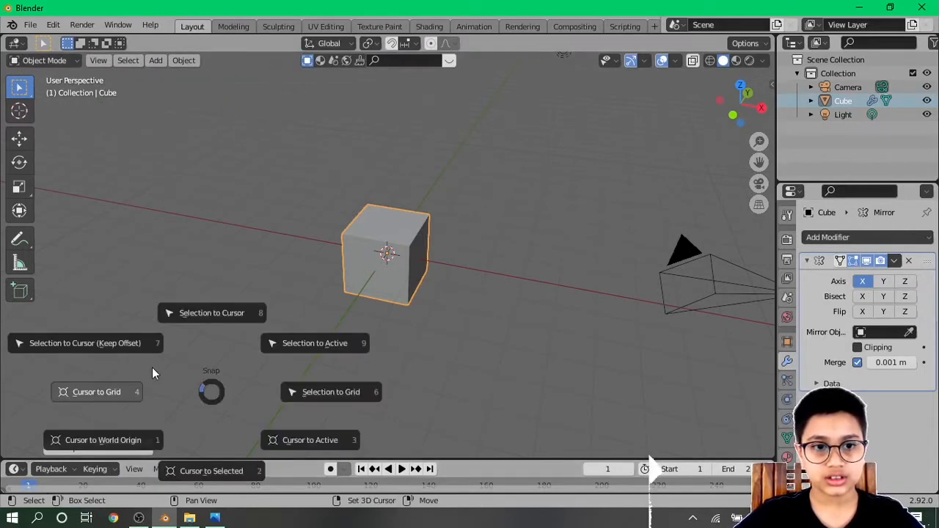
{"action": "left_click", "coordinate": [202, 313]}
Switch the viewport shading to Rendered and back to Solid
{"action": "key", "text": "z"}
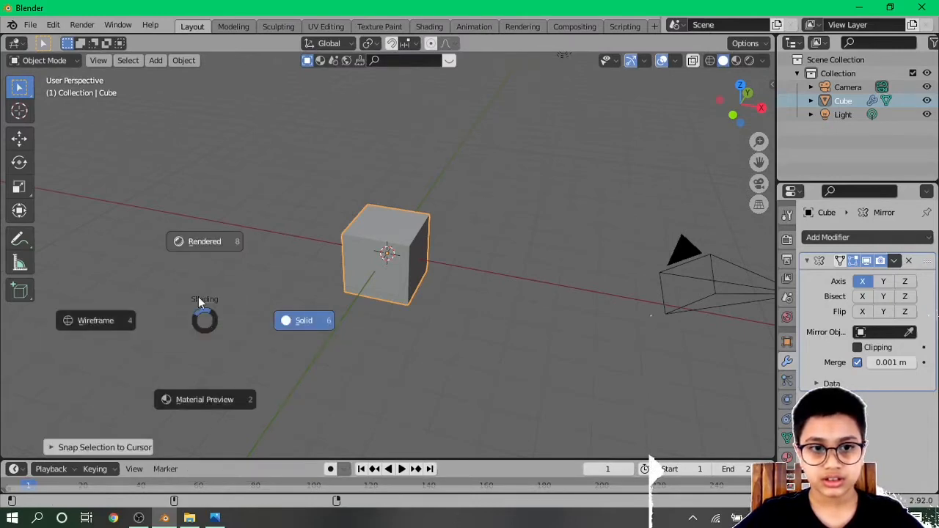
{"action": "left_click", "coordinate": [205, 241]}
{"action": "key", "text": "z"}
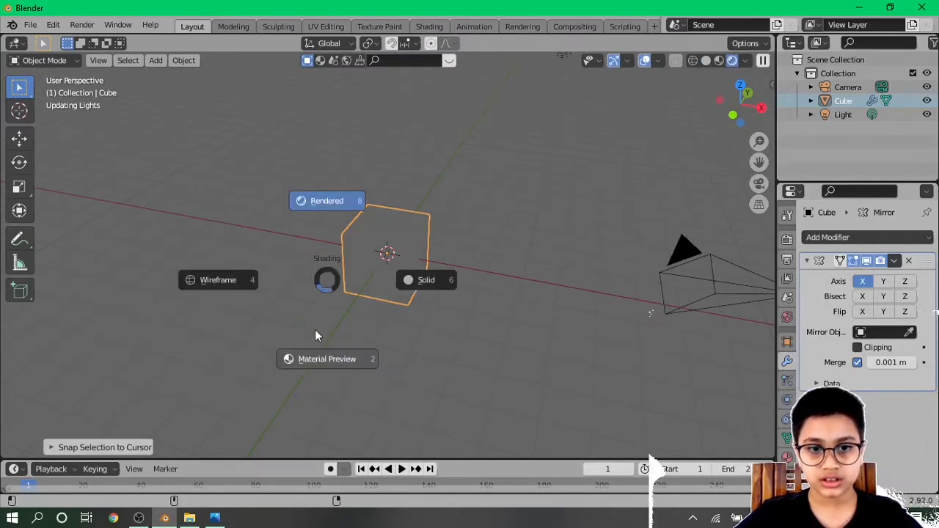
{"action": "left_click", "coordinate": [482, 275]}
Place the 3D cursor on the ground away from the cube and snap the cube to it
{"action": "key", "text": "shift+s"}
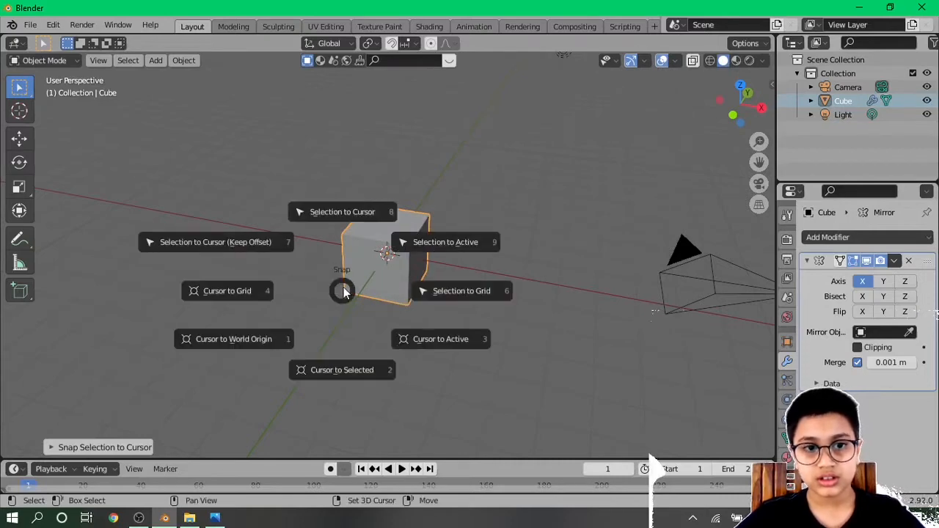
{"action": "left_click", "coordinate": [314, 174]}
{"action": "middle_click_drag", "start_coordinate": [314, 179], "coordinate": [410, 282]}
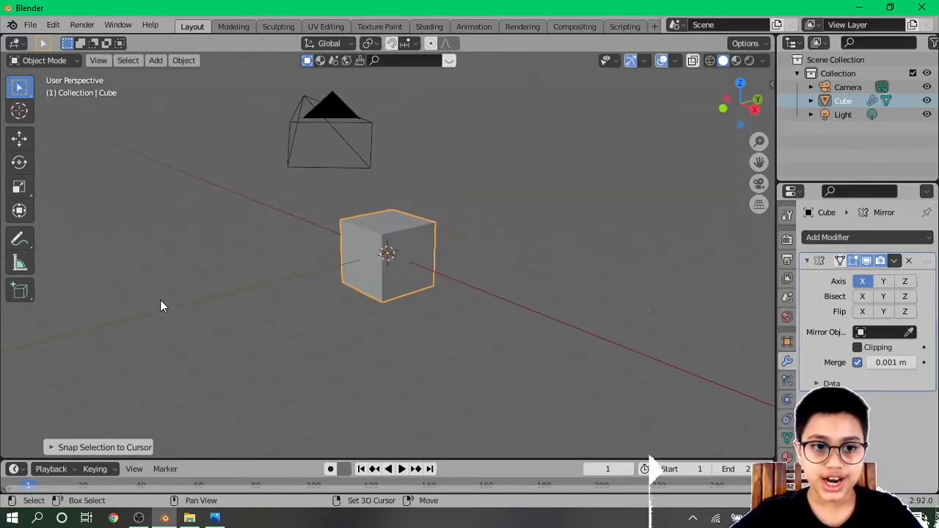
{"action": "middle_click_drag", "start_coordinate": [160, 297], "coordinate": [177, 345]}
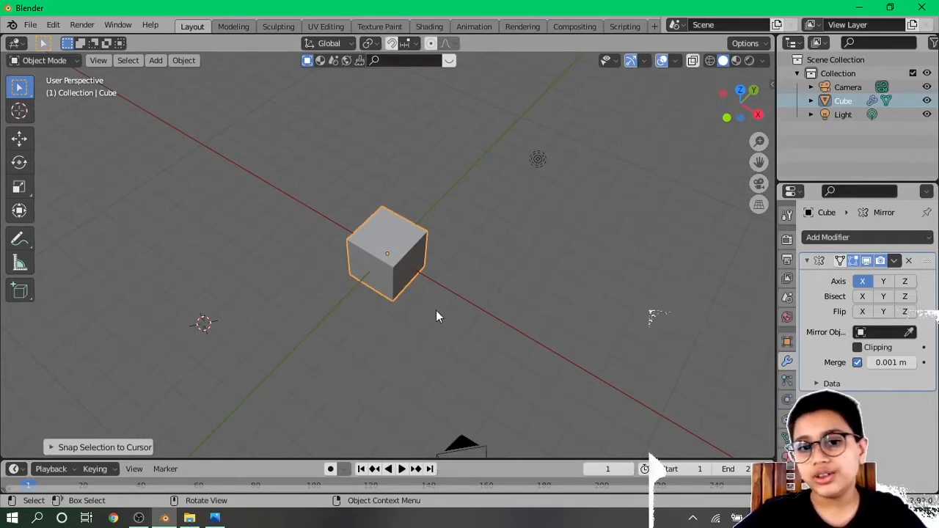
{"action": "middle_click_drag", "start_coordinate": [435, 311], "coordinate": [402, 290]}
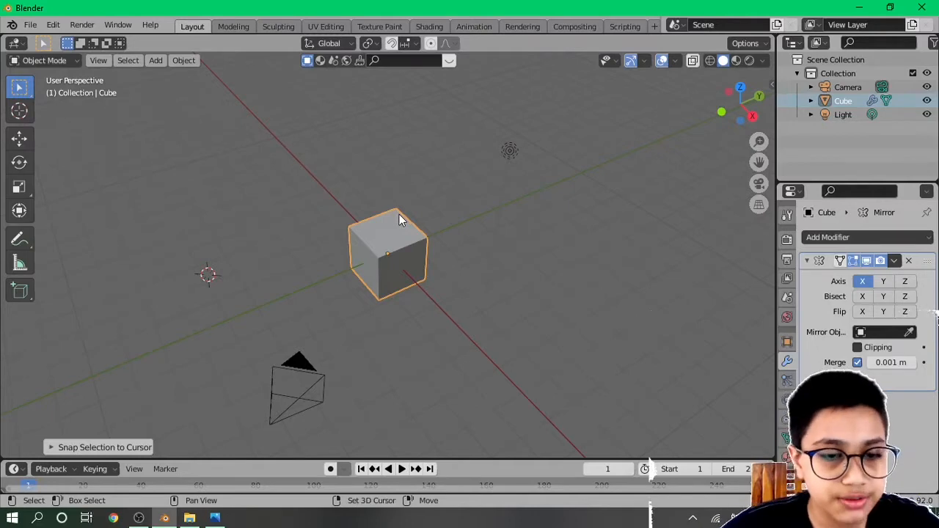
{"action": "key", "text": "shift+s"}
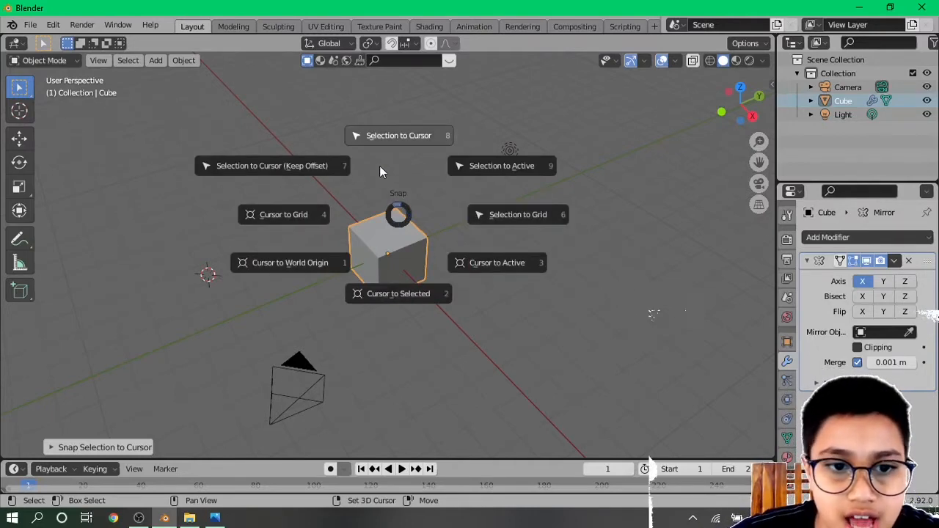
{"action": "left_click", "coordinate": [336, 183]}
Return the 3D cursor to the world origin and snap the cube back onto it
{"action": "key", "text": "shift+s"}
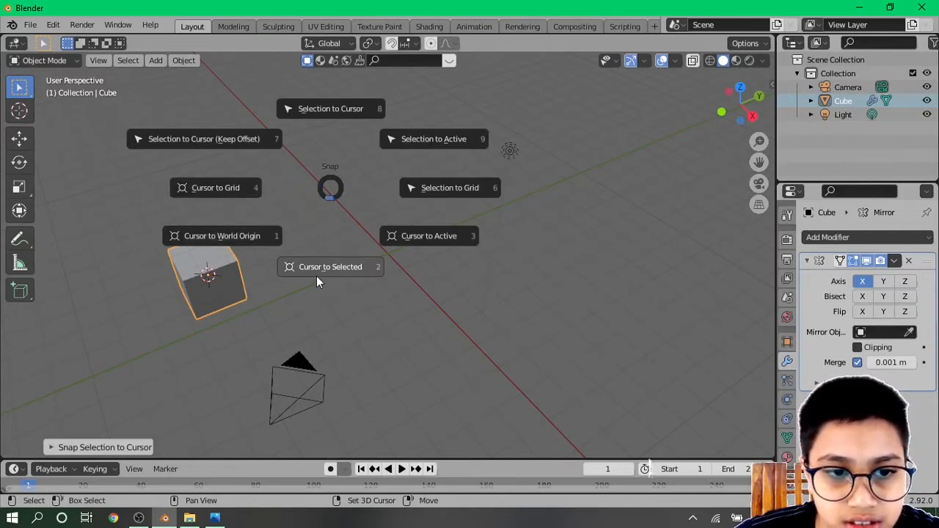
{"action": "left_click", "coordinate": [258, 234]}
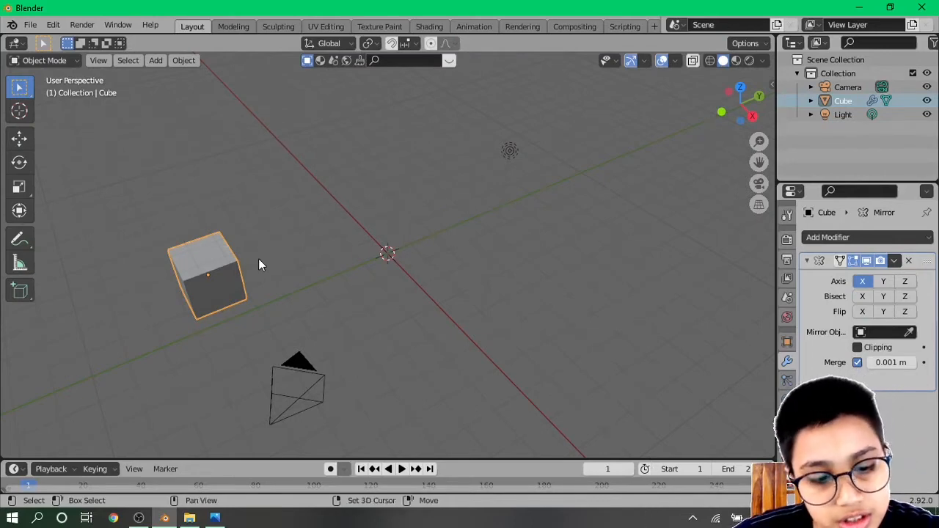
{"action": "key", "text": "shift+s"}
{"action": "left_click", "coordinate": [242, 43]}
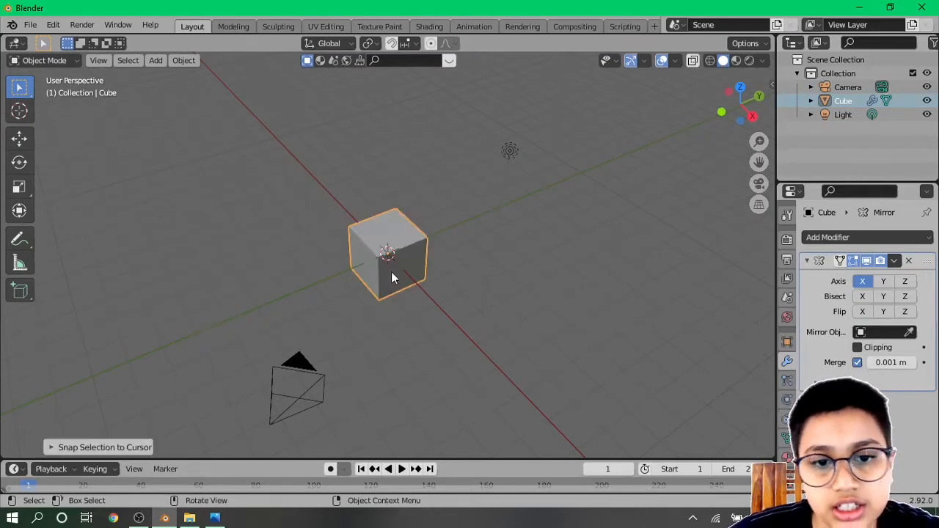
{"action": "middle_click_drag", "start_coordinate": [391, 272], "coordinate": [422, 327]}
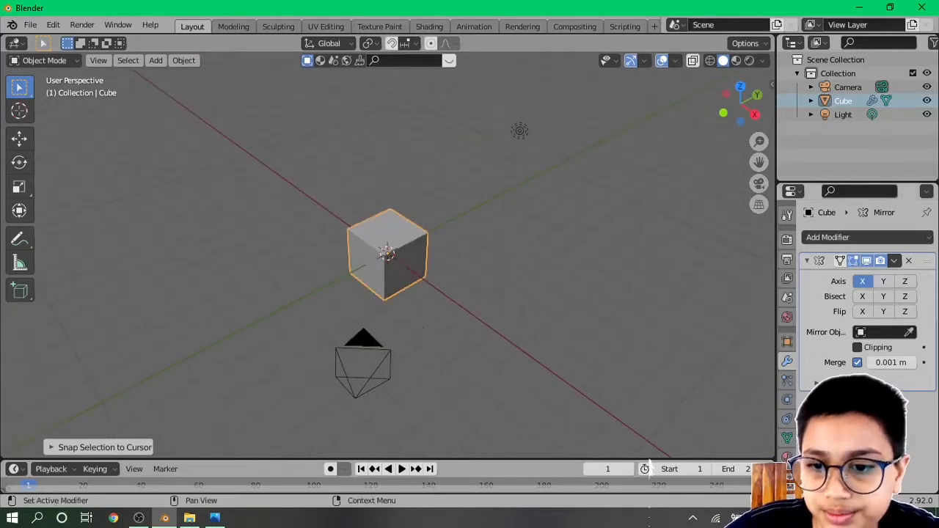
Look through the cube's particle properties and its mesh data properties, including Vertex Groups, Shape Keys and UV Maps
{"action": "left_click", "coordinate": [786, 381]}
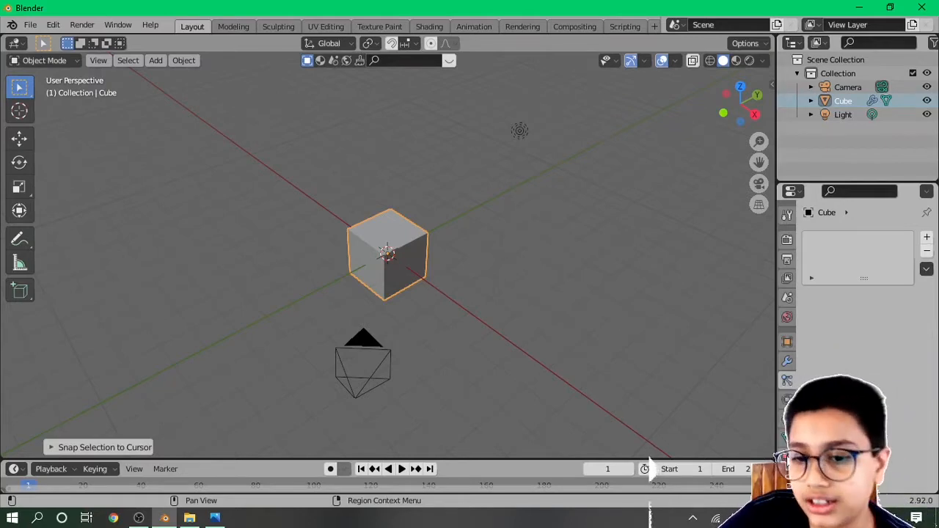
{"action": "left_click", "coordinate": [785, 438]}
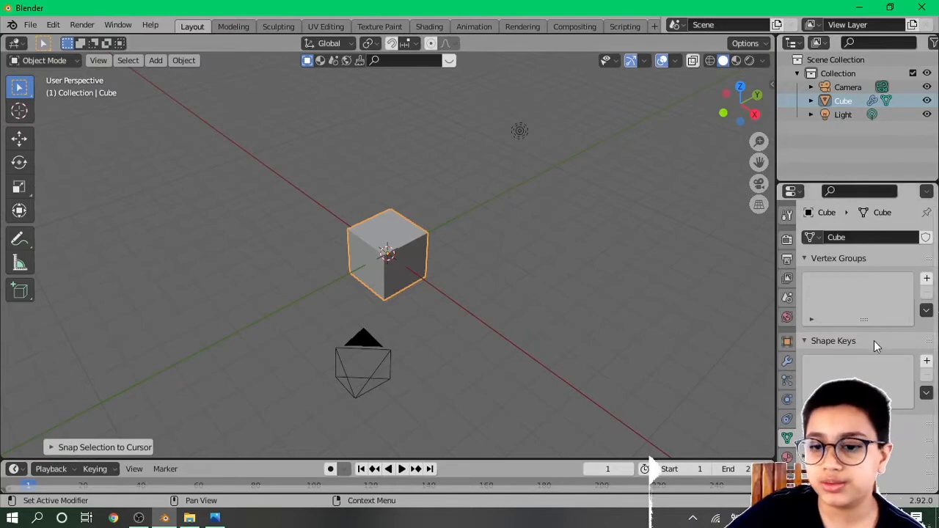
{"action": "scroll", "coordinate": [858, 301], "scroll_direction": "down", "scroll_amount": 4}
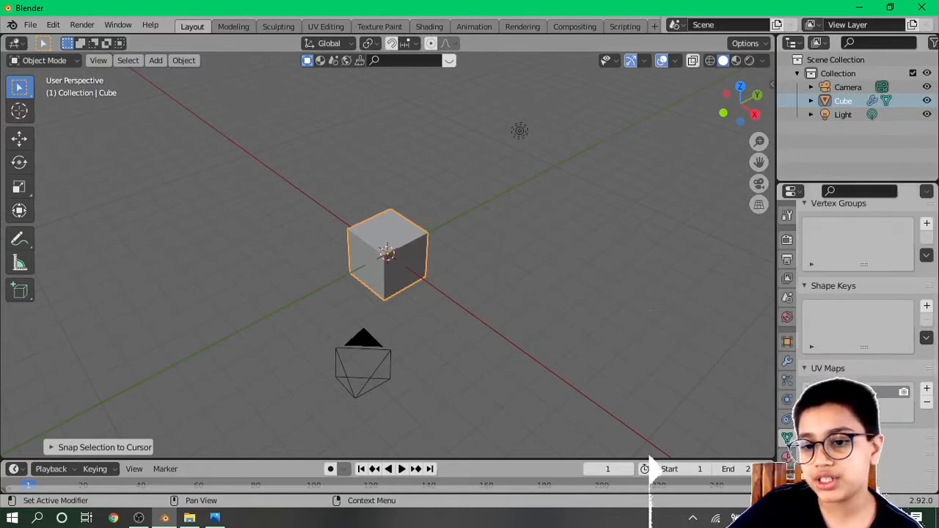
Shade the cube smooth and turn on Auto Smooth in its mesh data normals settings
{"action": "scroll", "coordinate": [858, 294], "scroll_direction": "down", "scroll_amount": 2}
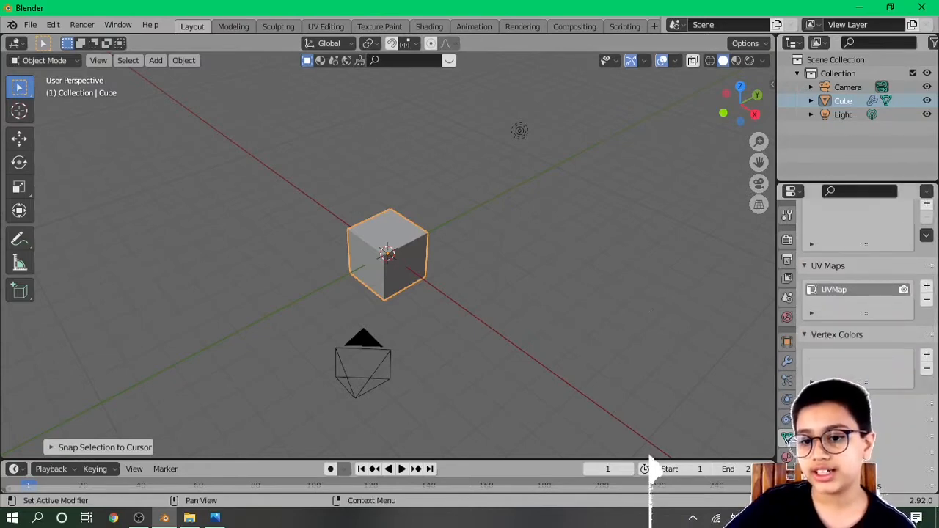
{"action": "scroll", "coordinate": [858, 293], "scroll_direction": "down", "scroll_amount": 2}
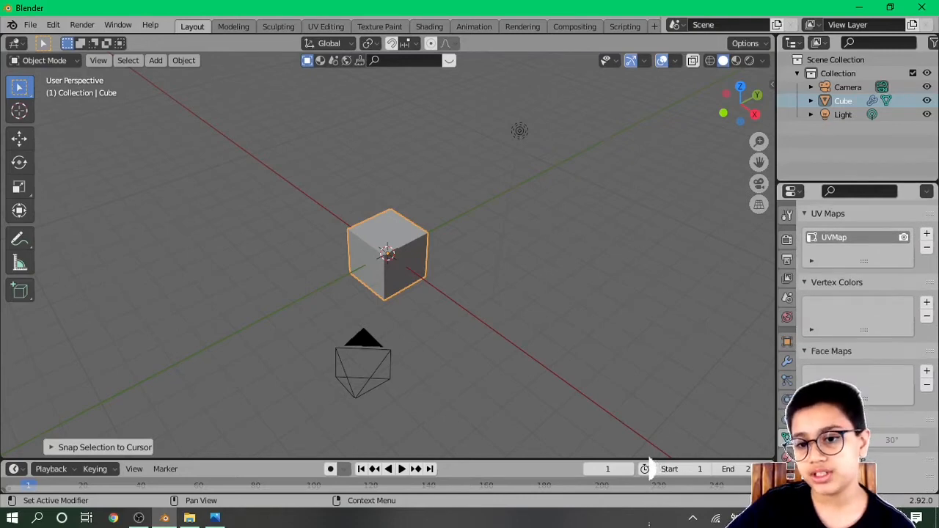
{"action": "right_click", "coordinate": [379, 242]}
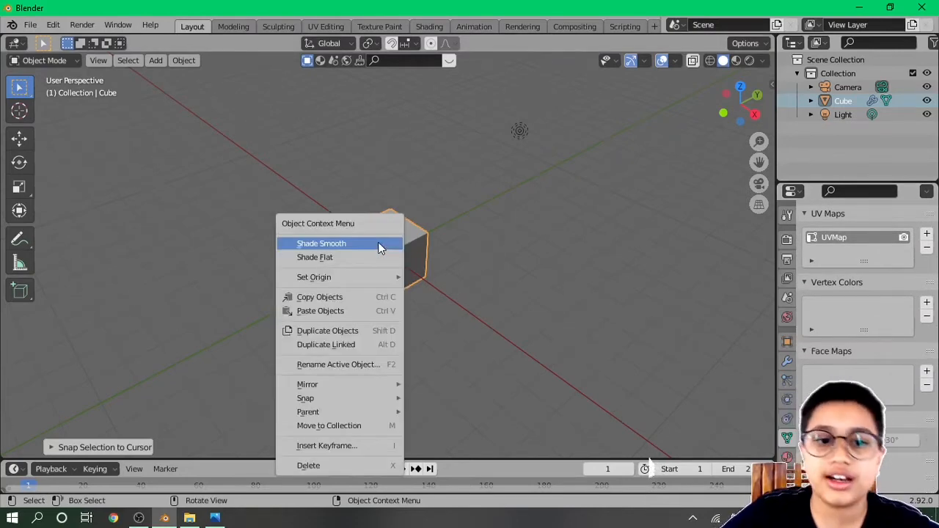
{"action": "left_click", "coordinate": [377, 242]}
{"action": "scroll", "coordinate": [498, 321], "scroll_direction": "up", "scroll_amount": 4}
{"action": "middle_click_drag", "start_coordinate": [478, 325], "coordinate": [486, 373]}
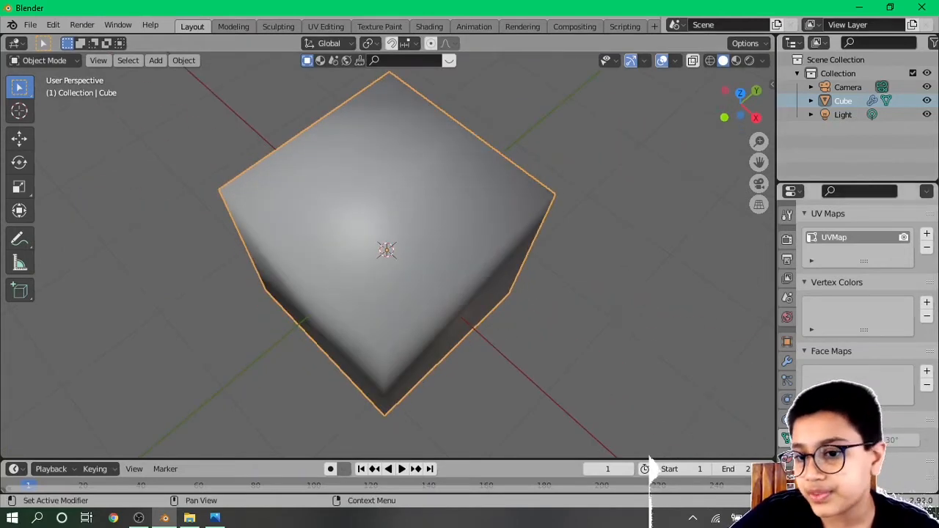
{"action": "key", "text": "ctrl+z"}
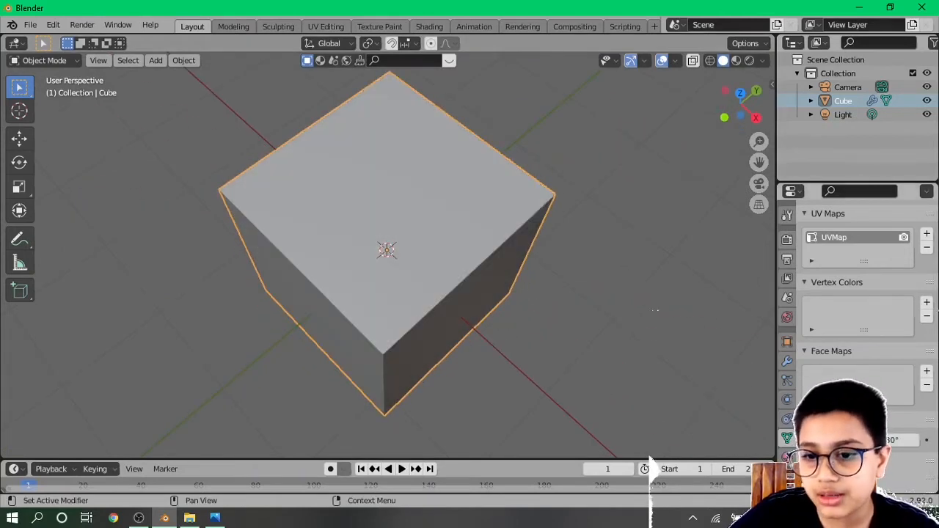
Remove the cube's Mirror modifier and add a Subdivision Surface modifier to the remaining half
{"action": "left_click", "coordinate": [787, 361]}
{"action": "left_click", "coordinate": [907, 262]}
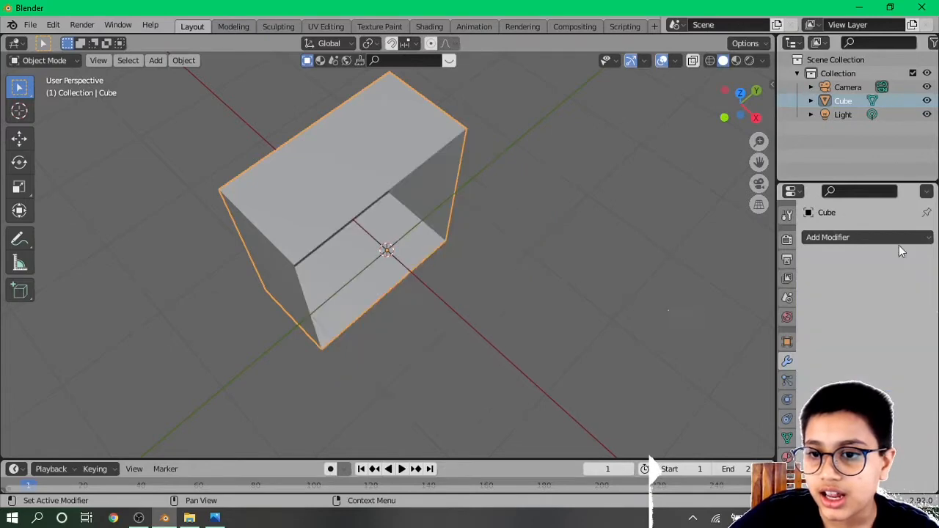
{"action": "left_click", "coordinate": [891, 237]}
{"action": "scroll", "coordinate": [680, 473], "scroll_direction": "down", "scroll_amount": 3}
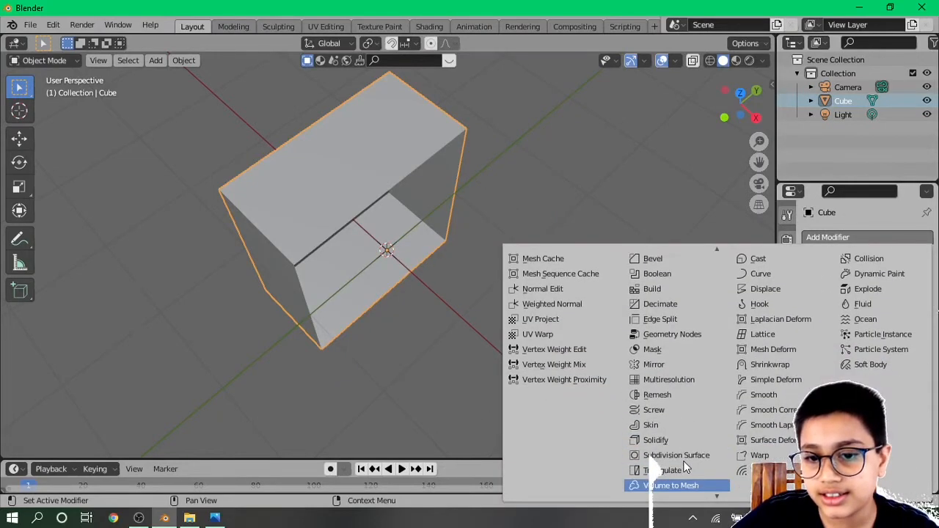
{"action": "left_click", "coordinate": [676, 455]}
{"action": "middle_click_drag", "start_coordinate": [383, 317], "coordinate": [440, 242]}
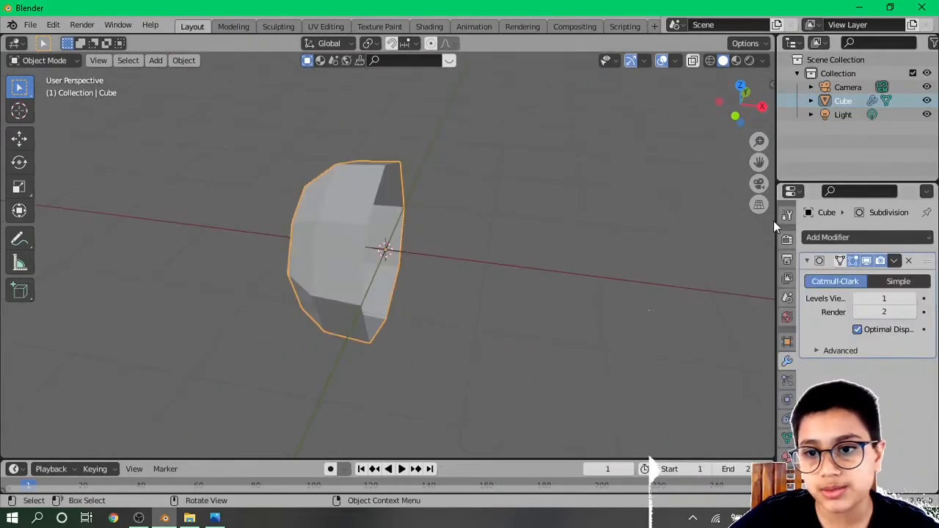
Set the Subdivision Surface modifier's viewport levels to 3
{"action": "left_click", "coordinate": [913, 299]}
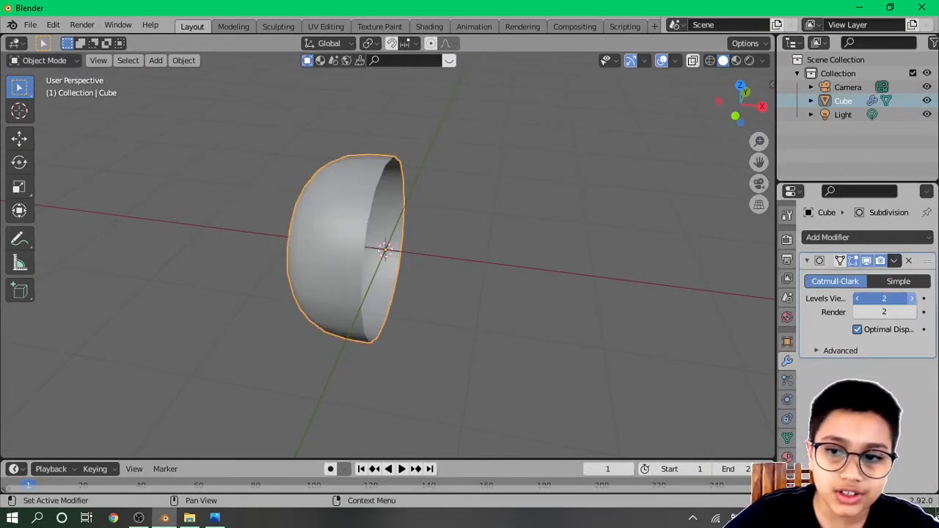
{"action": "left_click", "coordinate": [913, 298]}
{"action": "middle_click_drag", "start_coordinate": [310, 199], "coordinate": [396, 242]}
Add a Solidify modifier to the half-shell and increase its thickness one increment
{"action": "left_click", "coordinate": [837, 236]}
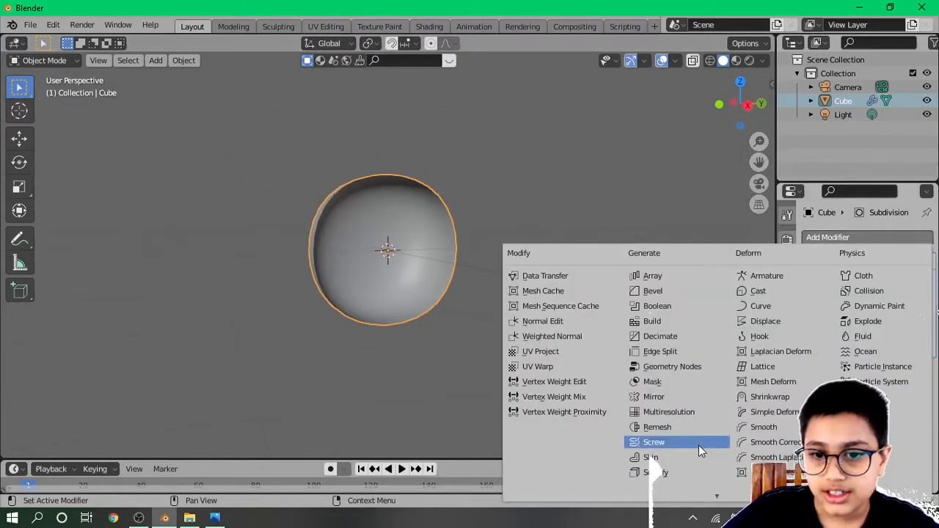
{"action": "left_click", "coordinate": [706, 477]}
{"action": "middle_click_drag", "start_coordinate": [381, 308], "coordinate": [378, 445]}
{"action": "scroll", "coordinate": [359, 342], "scroll_direction": "up", "scroll_amount": 5}
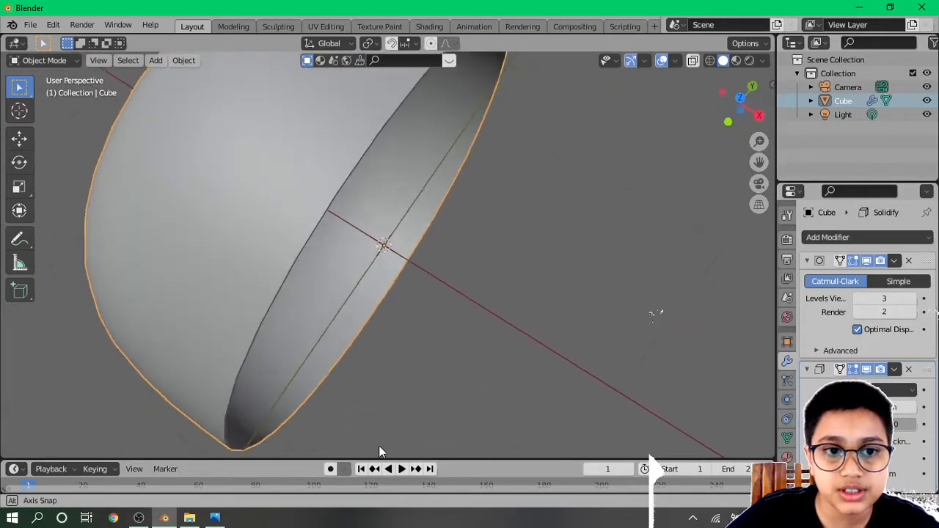
{"action": "middle_click_drag", "start_coordinate": [212, 250], "coordinate": [389, 252]}
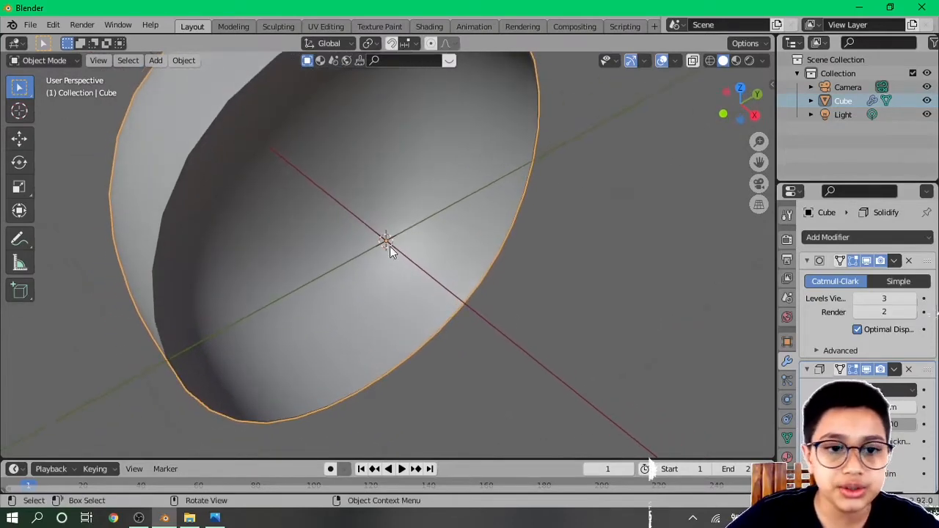
{"action": "left_click", "coordinate": [912, 409]}
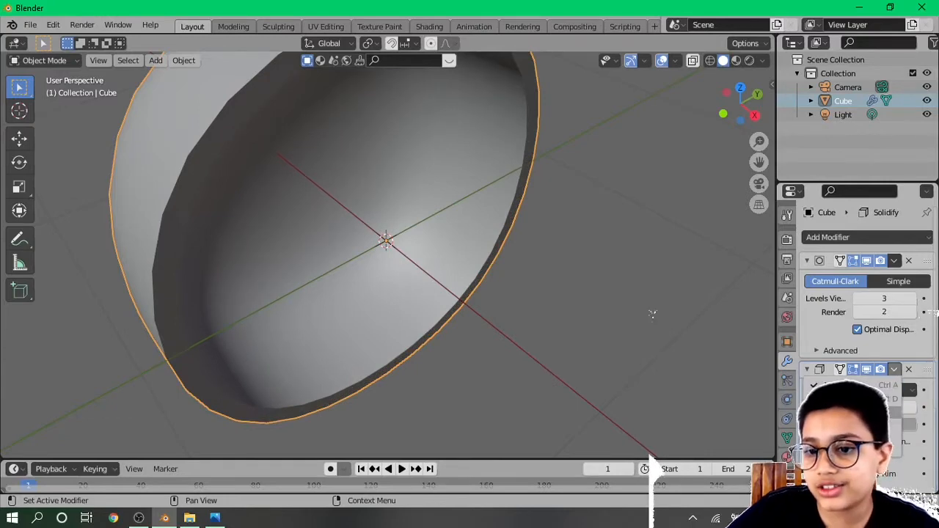
Move the Solidify modifier to the first place in the stack, compare the rim, and return it to last
{"action": "left_click", "coordinate": [858, 433]}
{"action": "middle_click_drag", "start_coordinate": [455, 374], "coordinate": [496, 356]}
{"action": "left_click", "coordinate": [894, 260]}
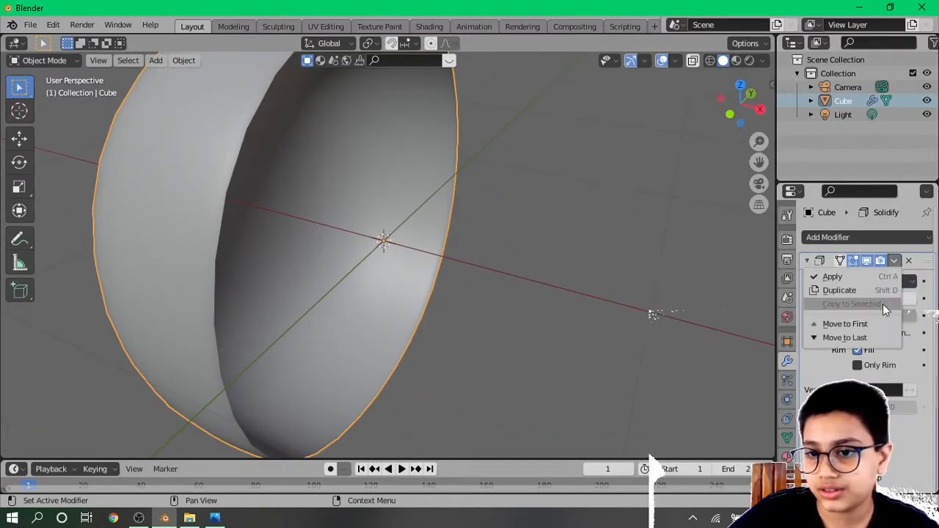
{"action": "left_click", "coordinate": [851, 336]}
{"action": "middle_click_drag", "start_coordinate": [363, 260], "coordinate": [316, 124]}
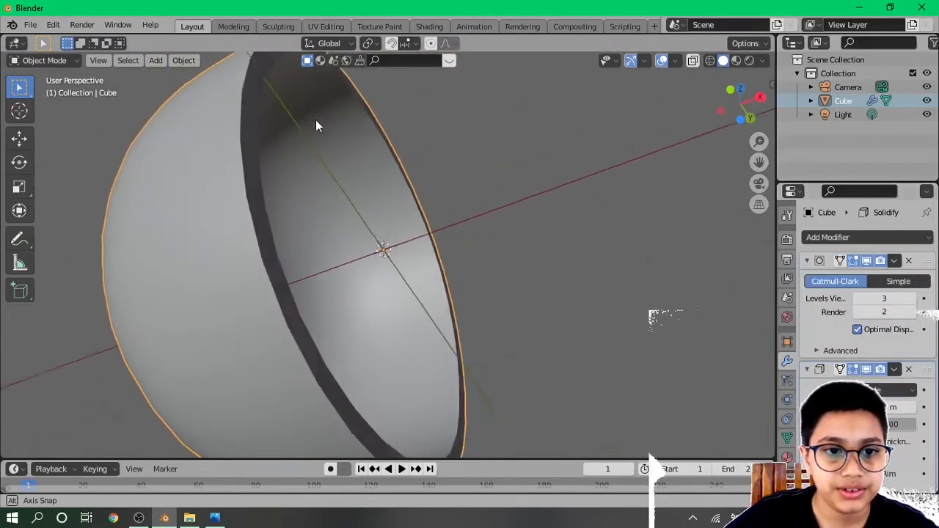
Set the Auto Smooth angle to about 88.3° in the mesh data properties and inspect the shell's rim
{"action": "left_click", "coordinate": [787, 437]}
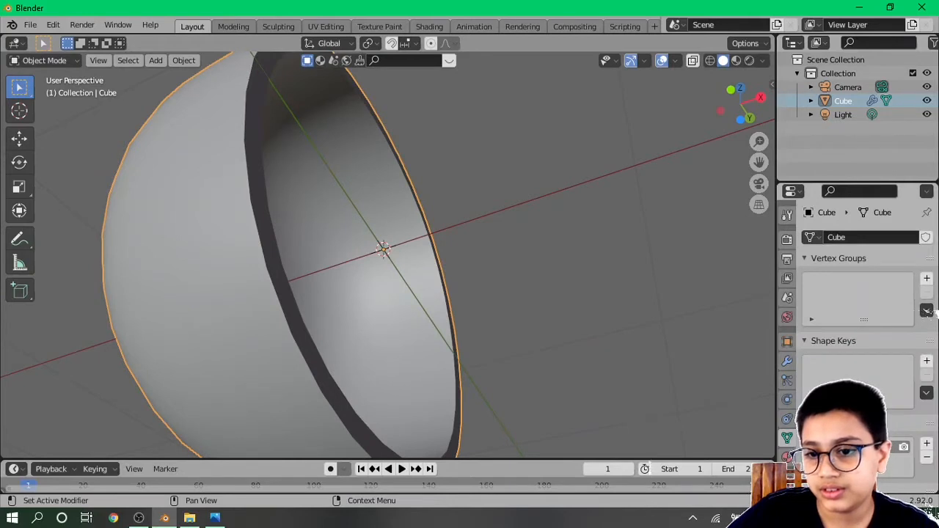
{"action": "scroll", "coordinate": [928, 312], "scroll_direction": "down", "scroll_amount": 7}
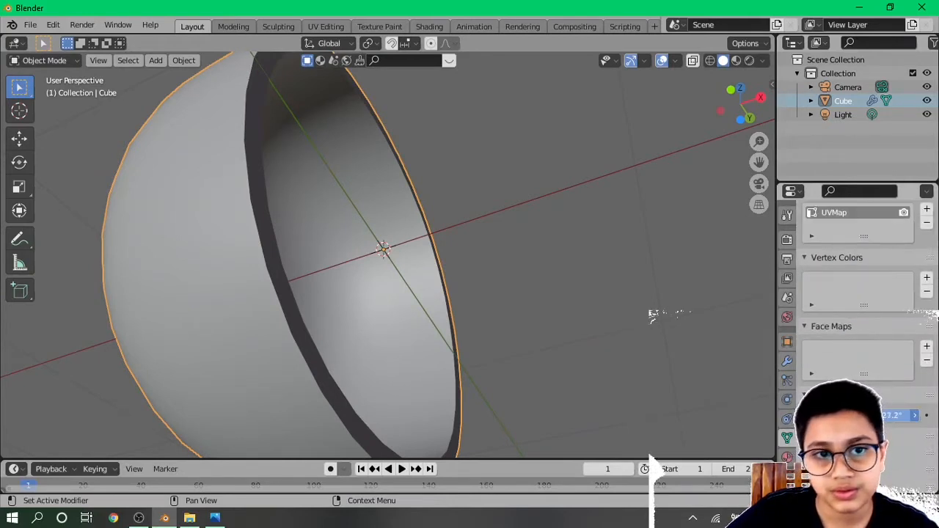
{"action": "mouse_move", "coordinate": [886, 415]}
{"action": "left_mouse_down"}
{"action": "mouse_move", "coordinate": [912, 415]}
{"action": "mouse_move", "coordinate": [893, 415]}
{"action": "left_mouse_up"}
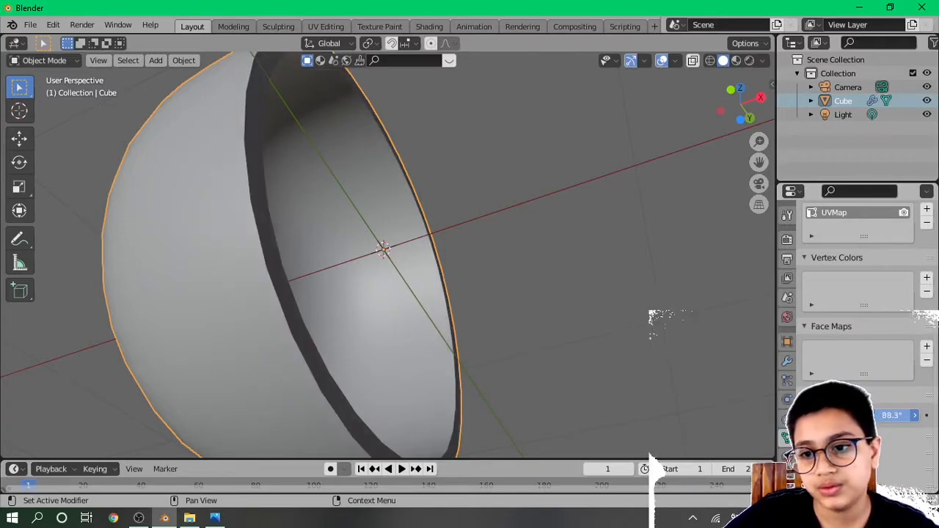
{"action": "middle_click_drag", "start_coordinate": [333, 233], "coordinate": [235, 315]}
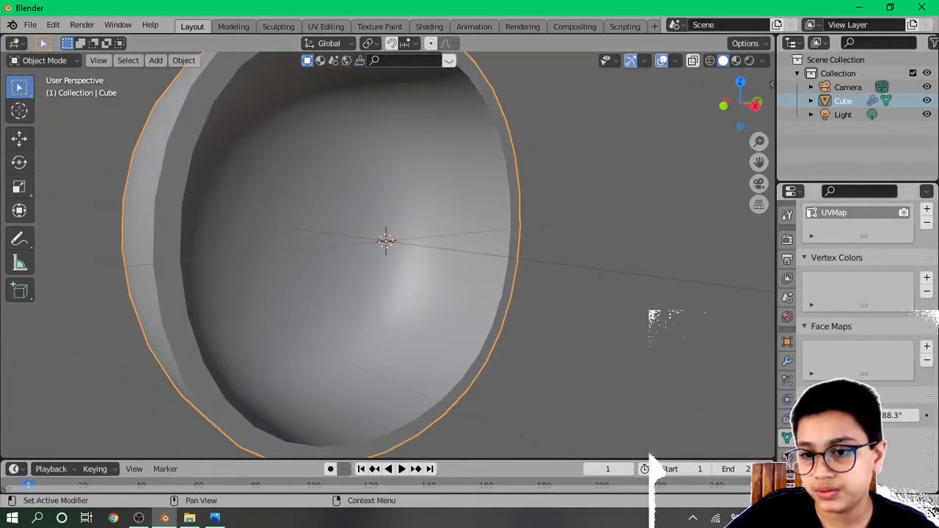
Turn off Auto Smooth, compare smooth shading on the shell, and switch the shell to flat shading
{"action": "left_click", "coordinate": [857, 415]}
{"action": "right_click", "coordinate": [181, 225]}
{"action": "left_click", "coordinate": [182, 226]}
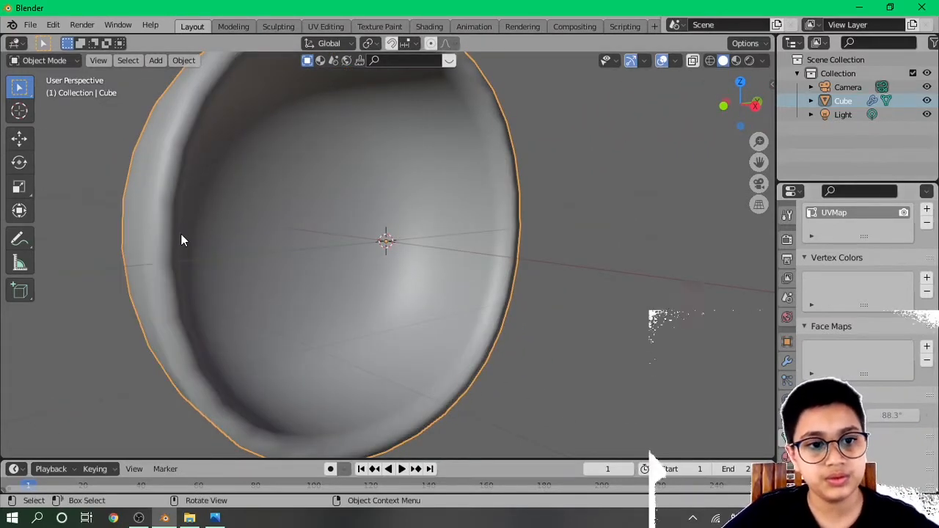
{"action": "right_click", "coordinate": [183, 229]}
{"action": "left_click", "coordinate": [192, 232]}
{"action": "middle_click_drag", "start_coordinate": [272, 231], "coordinate": [455, 382]}
{"action": "scroll", "coordinate": [356, 311], "scroll_direction": "down", "scroll_amount": 4}
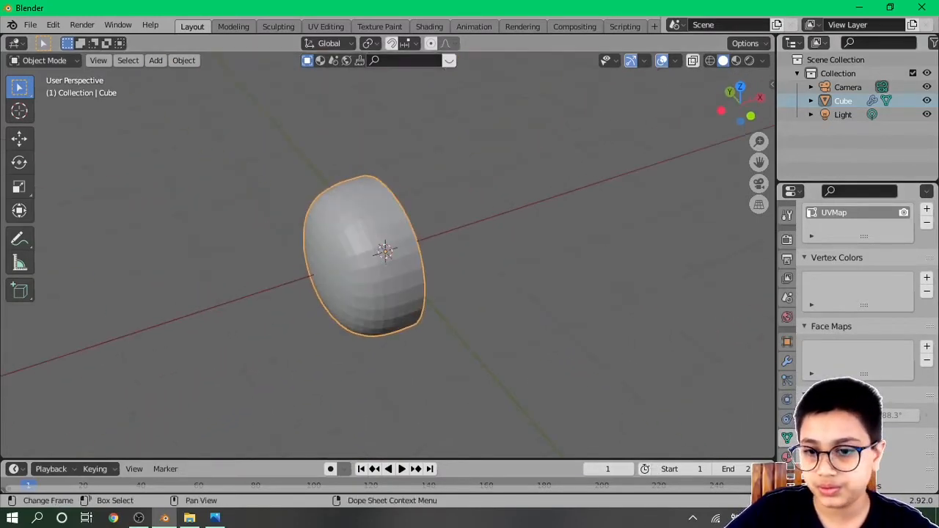
Look over the shell's material surface settings and switch the viewport to Rendered shading
{"action": "left_click", "coordinate": [787, 457]}
{"action": "scroll", "coordinate": [846, 338], "scroll_direction": "up", "scroll_amount": 9}
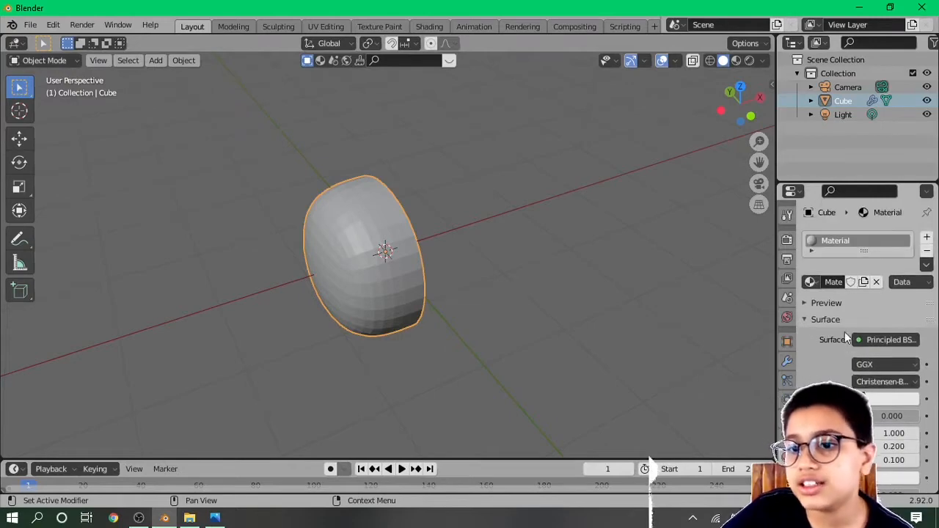
{"action": "scroll", "coordinate": [865, 294], "scroll_direction": "down", "scroll_amount": 5}
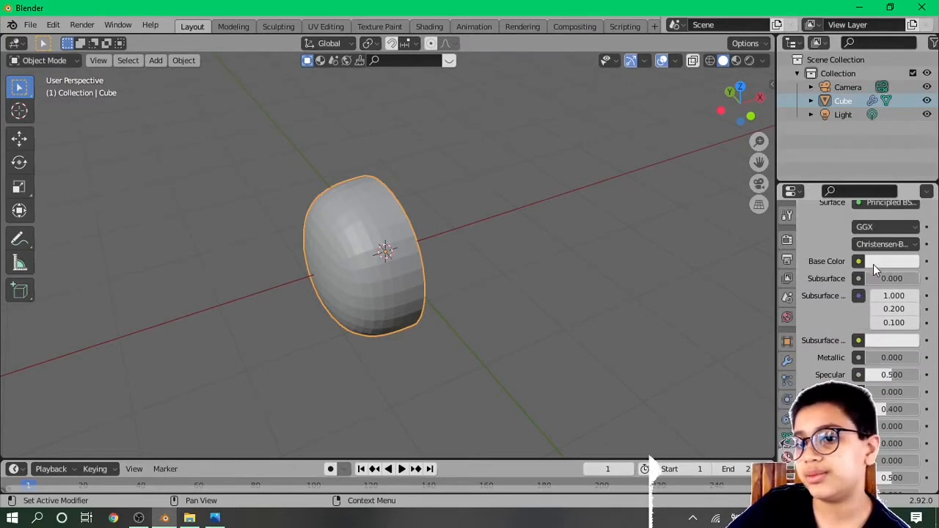
{"action": "left_click", "coordinate": [876, 261]}
{"action": "key", "text": "z"}
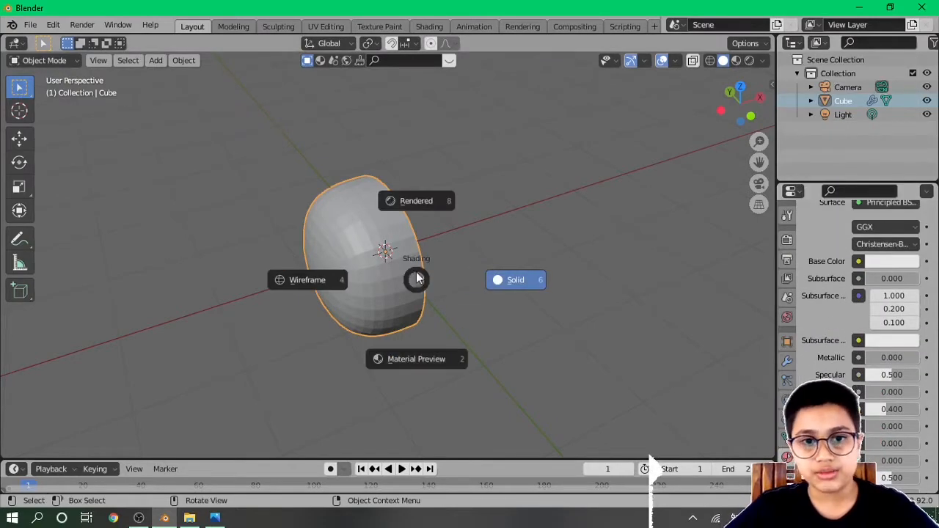
{"action": "left_click", "coordinate": [416, 201]}
{"action": "mouse_move", "coordinate": [515, 330]}
{"action": "middle_mouse_down"}
{"action": "mouse_move", "coordinate": [430, 308]}
{"action": "mouse_move", "coordinate": [454, 352]}
{"action": "mouse_move", "coordinate": [447, 364]}
{"action": "middle_mouse_up"}
Set the shell material's Roughness to 0 and Transmission to 1
{"action": "scroll", "coordinate": [894, 371], "scroll_direction": "down", "scroll_amount": 1}
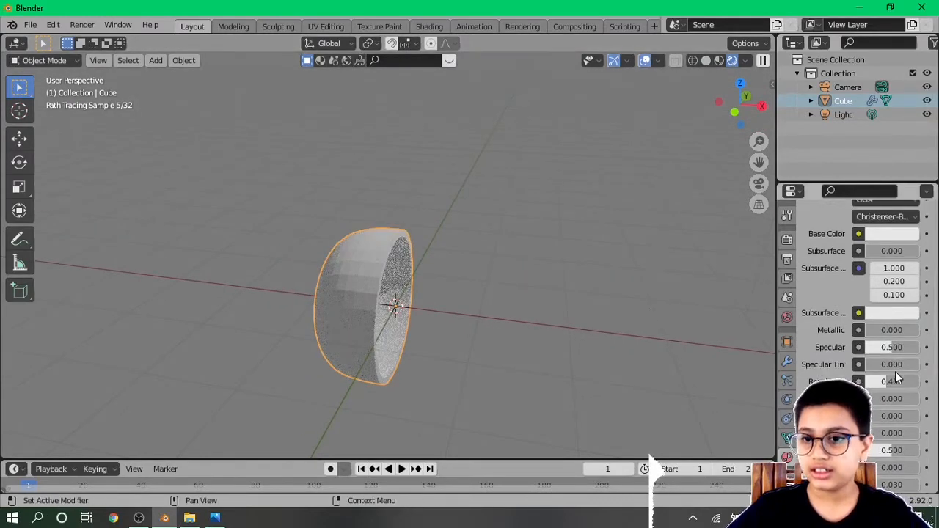
{"action": "scroll", "coordinate": [880, 382], "scroll_direction": "down", "scroll_amount": 1}
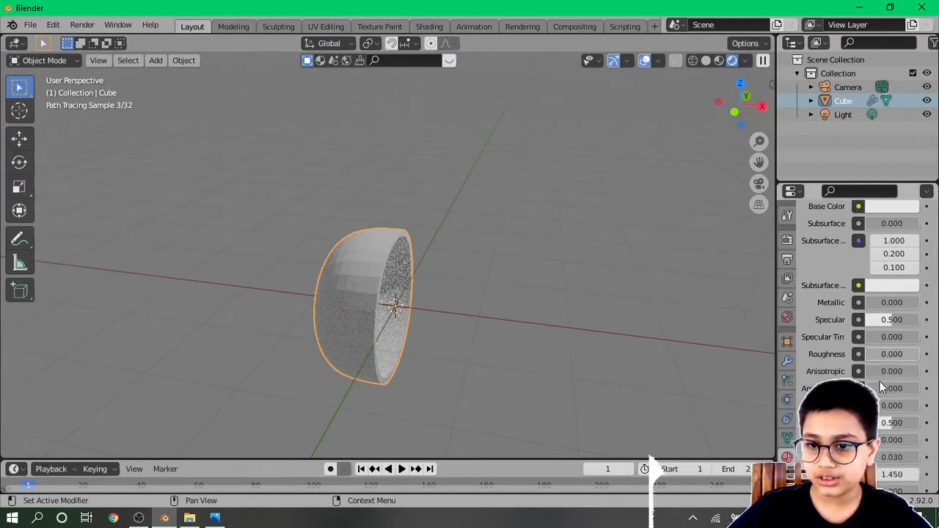
{"action": "scroll", "coordinate": [881, 387], "scroll_direction": "down", "scroll_amount": 5}
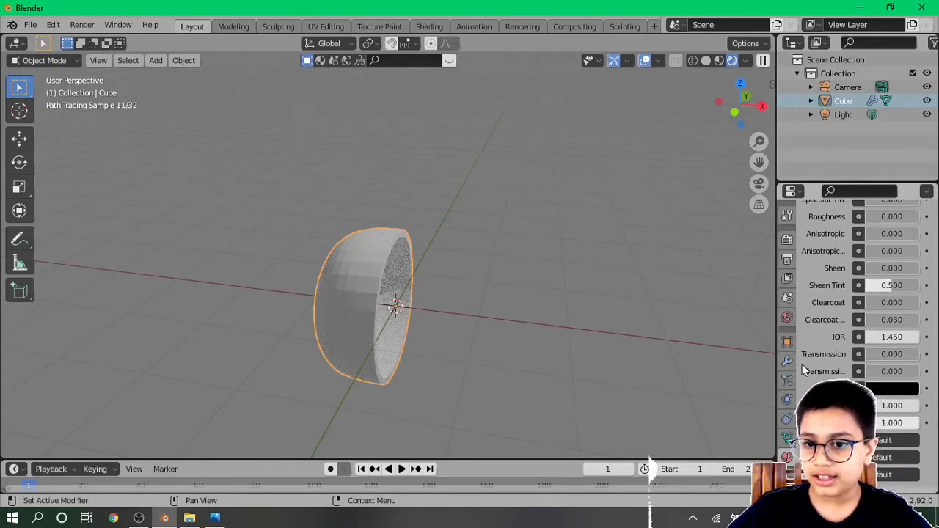
{"action": "left_click_drag", "start_coordinate": [885, 354], "coordinate": [918, 354]}
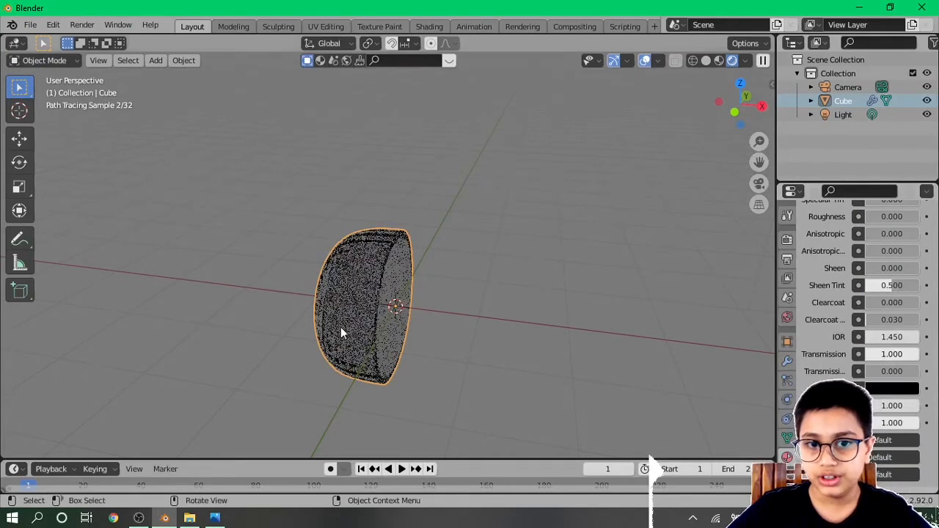
{"action": "middle_click_drag", "start_coordinate": [387, 388], "coordinate": [344, 396]}
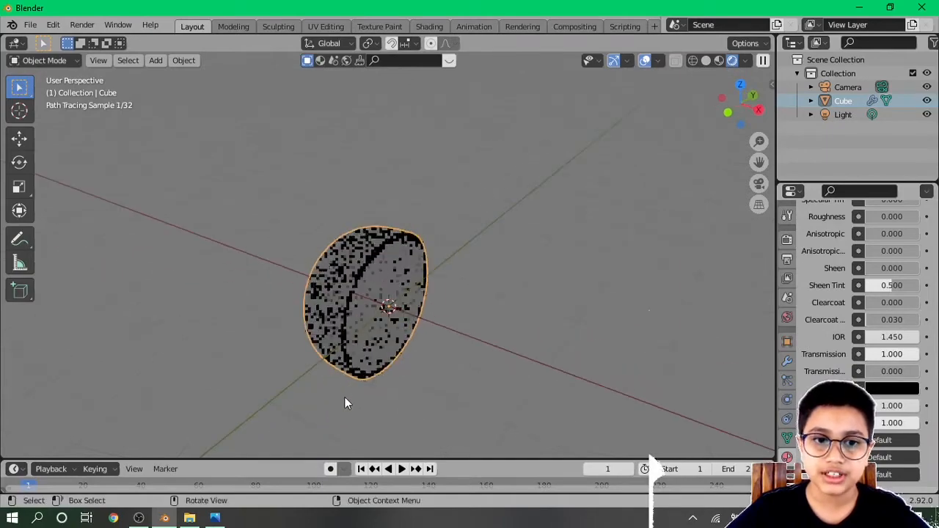
Shade the transparent shell smooth and inspect its surface up close in the rendered view
{"action": "right_click", "coordinate": [355, 273]}
{"action": "left_click", "coordinate": [350, 260]}
{"action": "scroll", "coordinate": [374, 330], "scroll_direction": "up", "scroll_amount": 4}
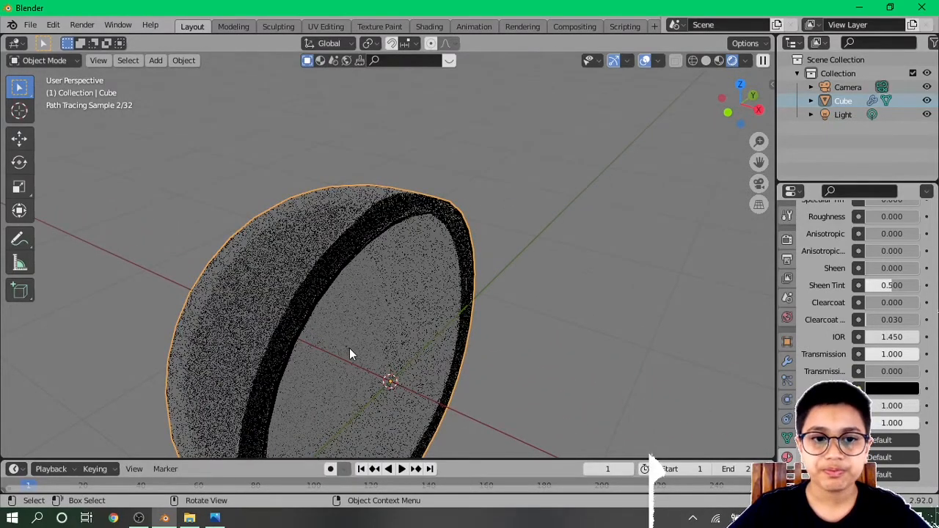
{"action": "middle_click_drag", "start_coordinate": [350, 356], "coordinate": [380, 286]}
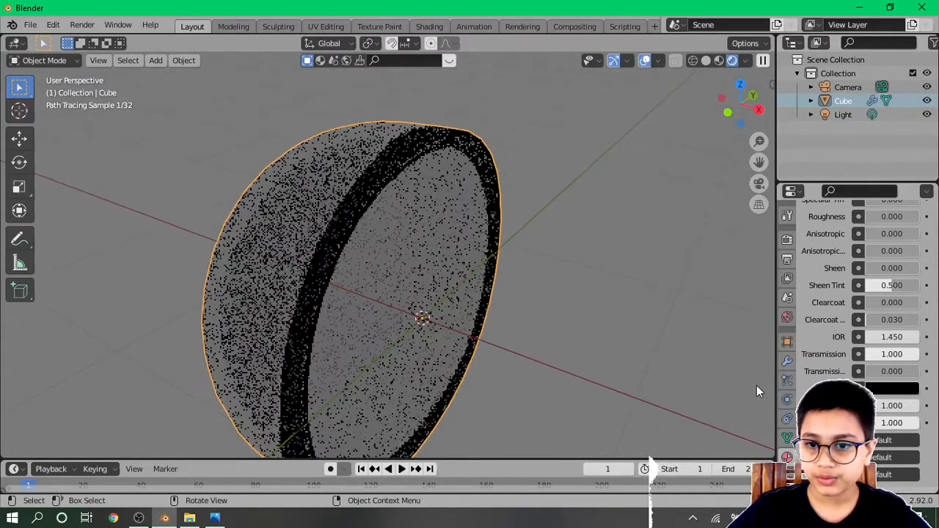
Enable viewport denoising in the render sampling settings
{"action": "left_click", "coordinate": [786, 241]}
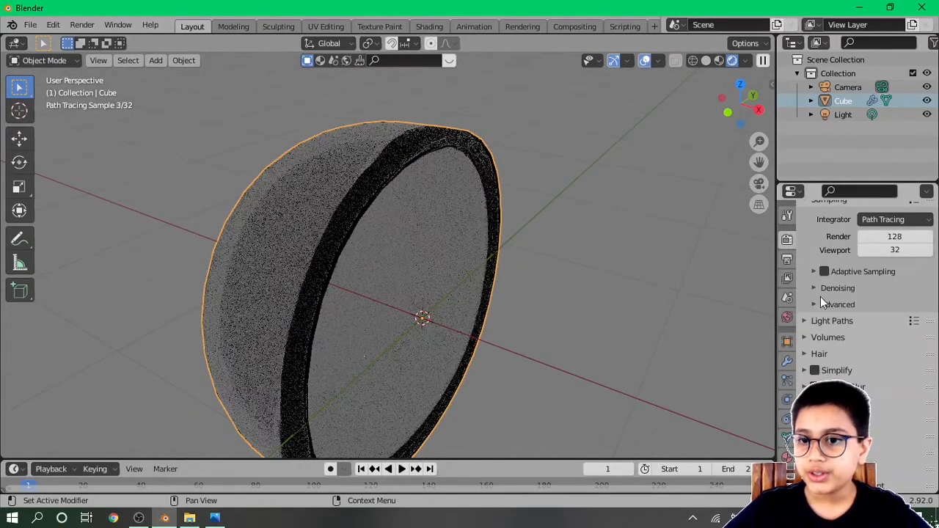
{"action": "left_click", "coordinate": [822, 289]}
{"action": "left_click", "coordinate": [862, 324]}
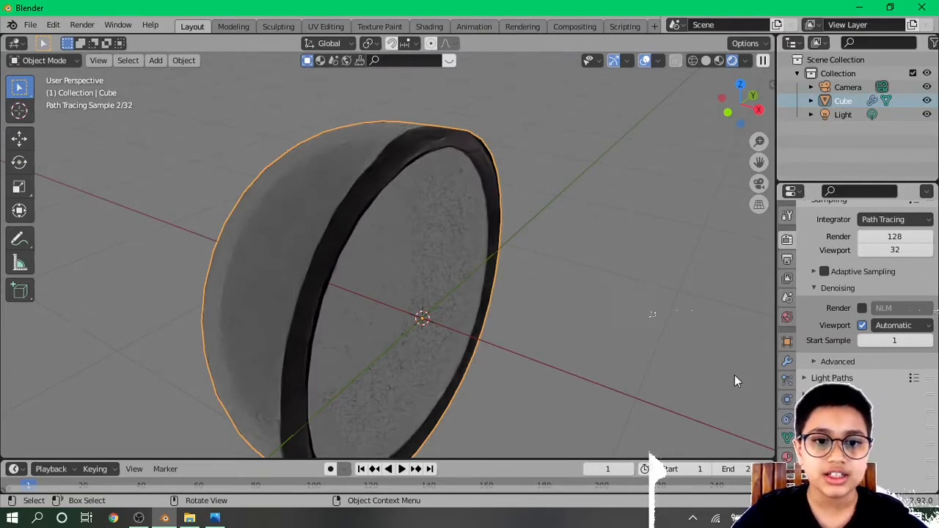
Return to the shell's material settings and switch the viewport back to Solid shading
{"action": "left_click", "coordinate": [787, 456]}
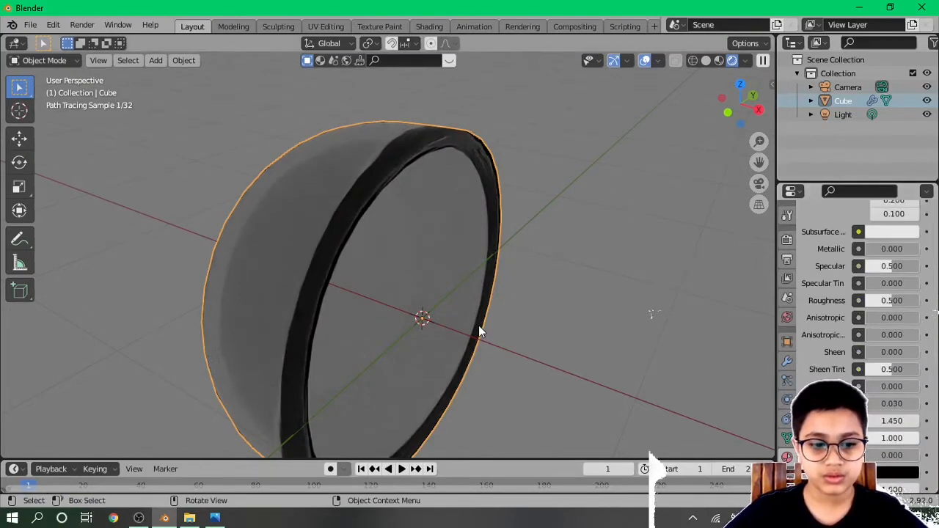
{"action": "key", "text": "z"}
{"action": "left_click", "coordinate": [753, 338]}
{"action": "scroll", "coordinate": [906, 378], "scroll_direction": "down", "scroll_amount": 3}
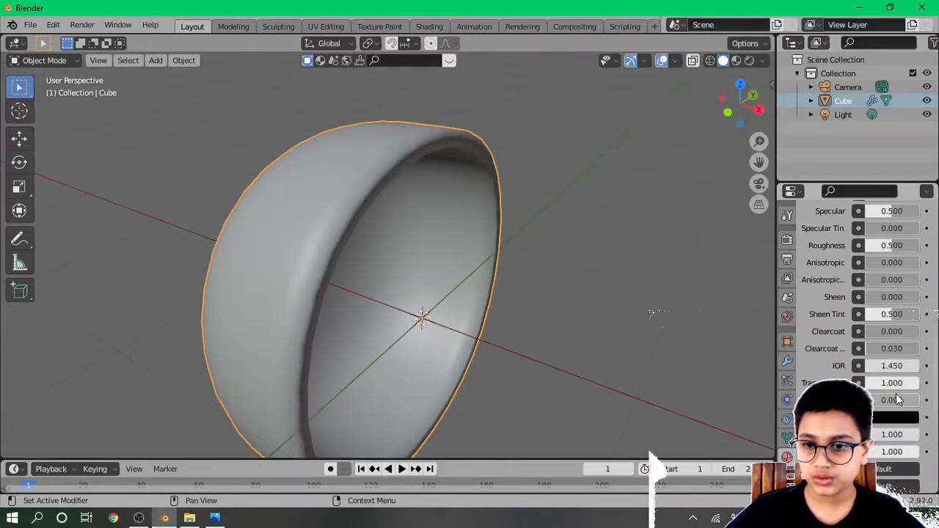
Assign an Image Texture to the Base Color of the shell's material
{"action": "scroll", "coordinate": [858, 376], "scroll_direction": "up", "scroll_amount": 10}
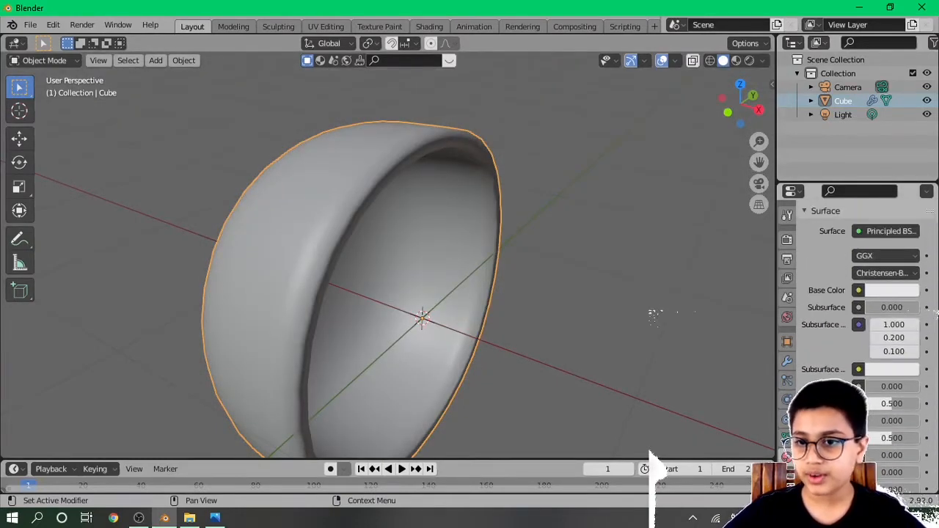
{"action": "left_click", "coordinate": [858, 399]}
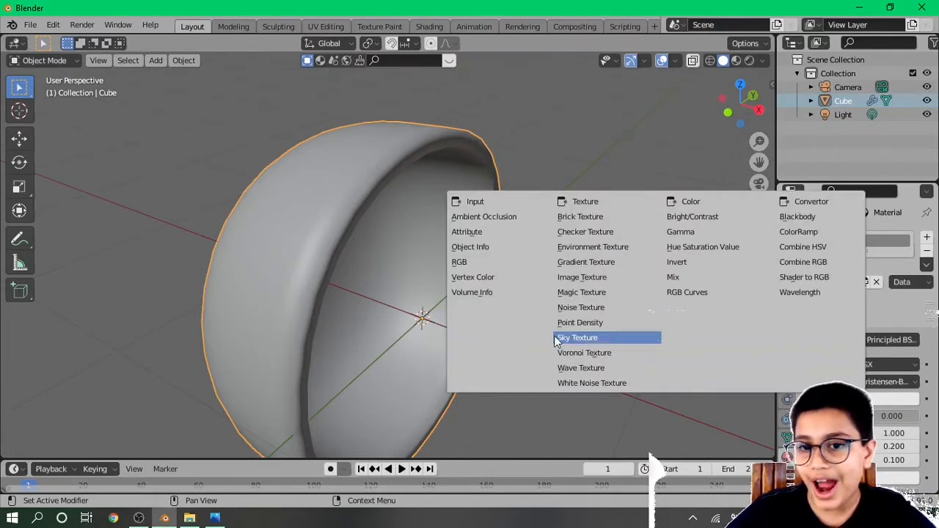
{"action": "left_click", "coordinate": [580, 276]}
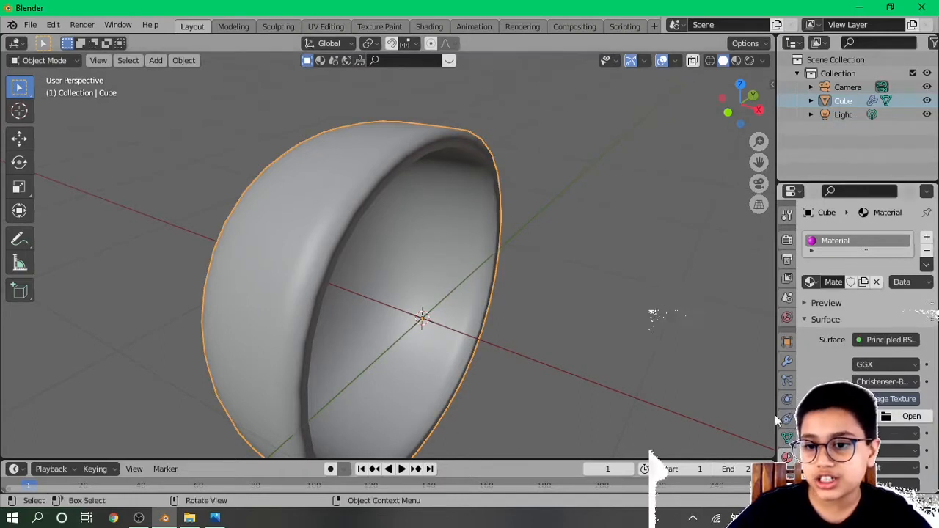
Replace the shell's material with a new one and set its Base Color to pale pink
{"action": "left_click", "coordinate": [927, 250]}
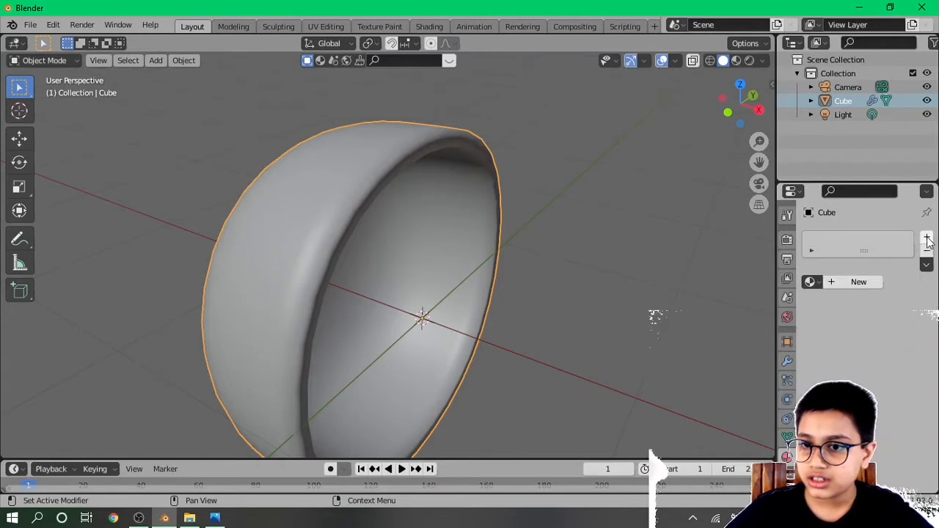
{"action": "left_click", "coordinate": [831, 282]}
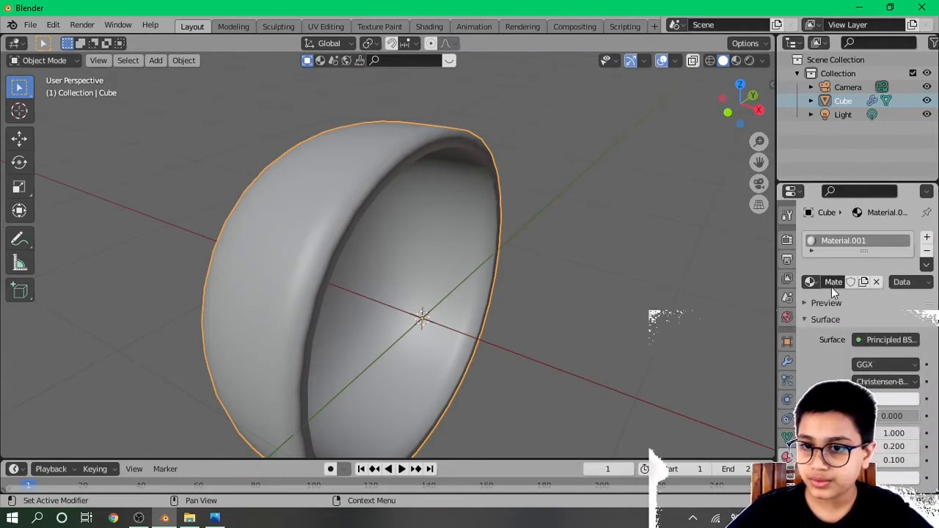
{"action": "left_click", "coordinate": [858, 399]}
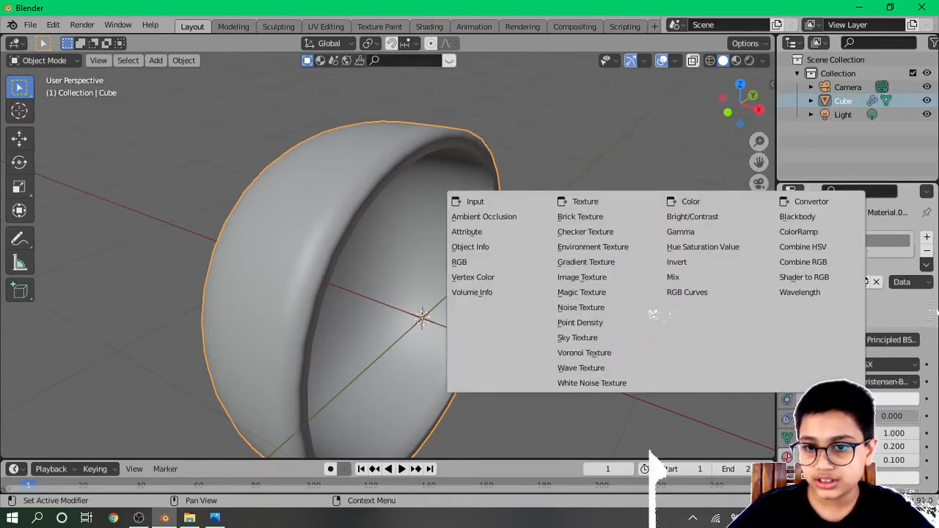
{"action": "left_click", "coordinate": [886, 412]}
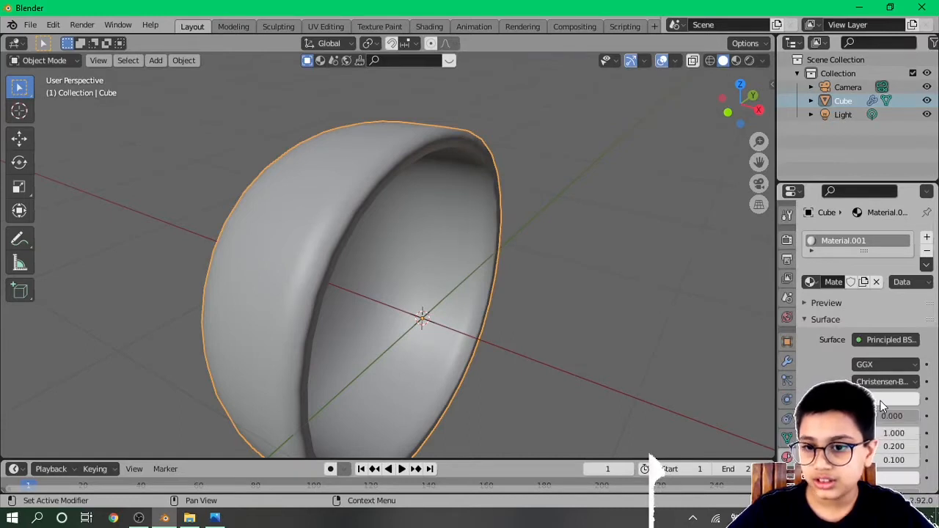
{"action": "left_click", "coordinate": [884, 400]}
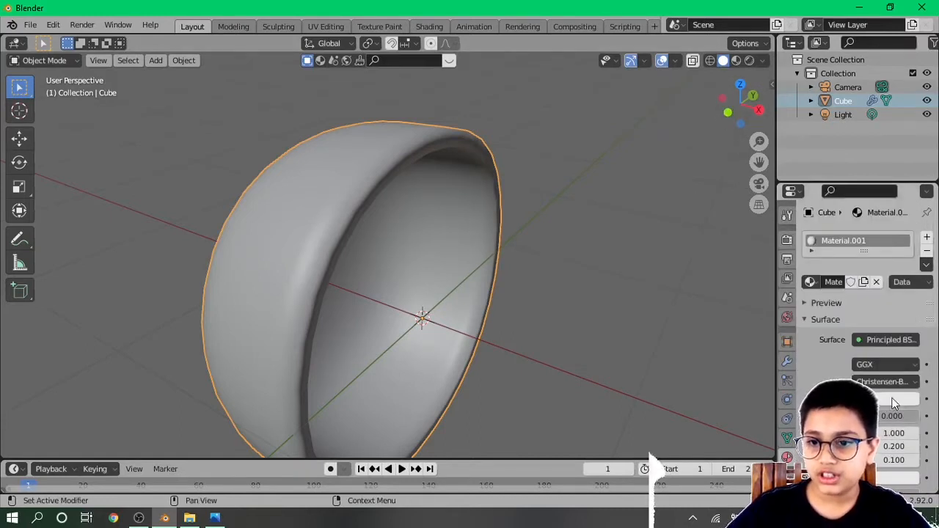
{"action": "left_click", "coordinate": [892, 398]}
{"action": "mouse_move", "coordinate": [854, 296]}
{"action": "left_mouse_down"}
{"action": "mouse_move", "coordinate": [849, 303]}
{"action": "mouse_move", "coordinate": [801, 230]}
{"action": "mouse_move", "coordinate": [844, 290]}
{"action": "mouse_move", "coordinate": [847, 252]}
{"action": "mouse_move", "coordinate": [845, 261]}
{"action": "left_mouse_up"}
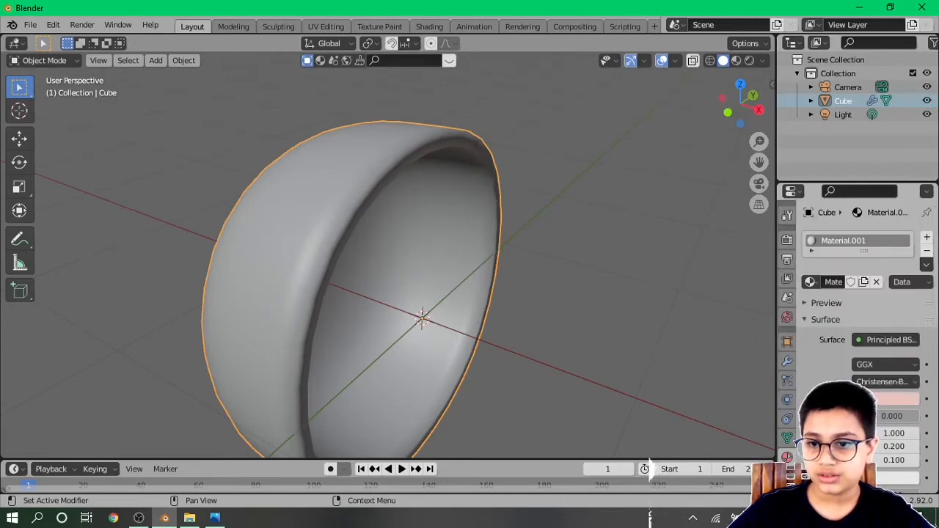
Assign an Image Texture to the new material's Base Color and view the image file browser without loading an image
{"action": "left_click", "coordinate": [859, 399]}
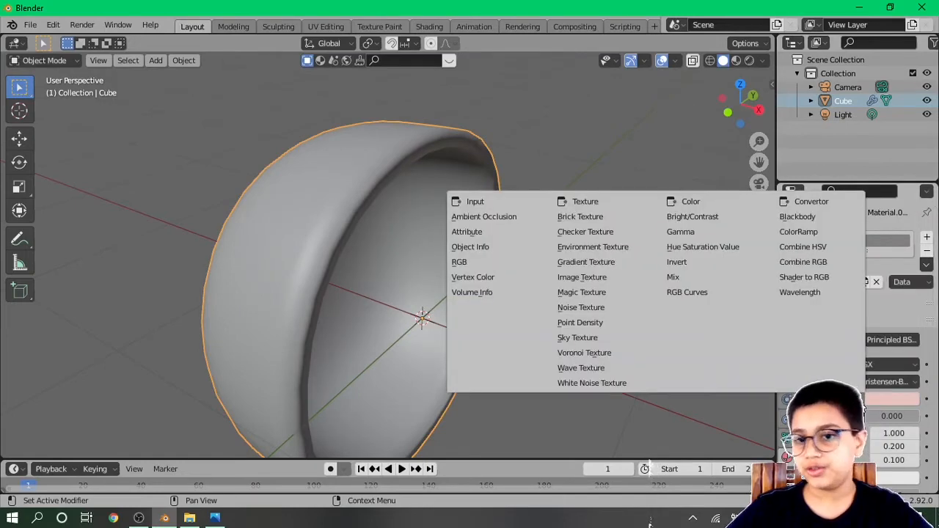
{"action": "left_click", "coordinate": [619, 280]}
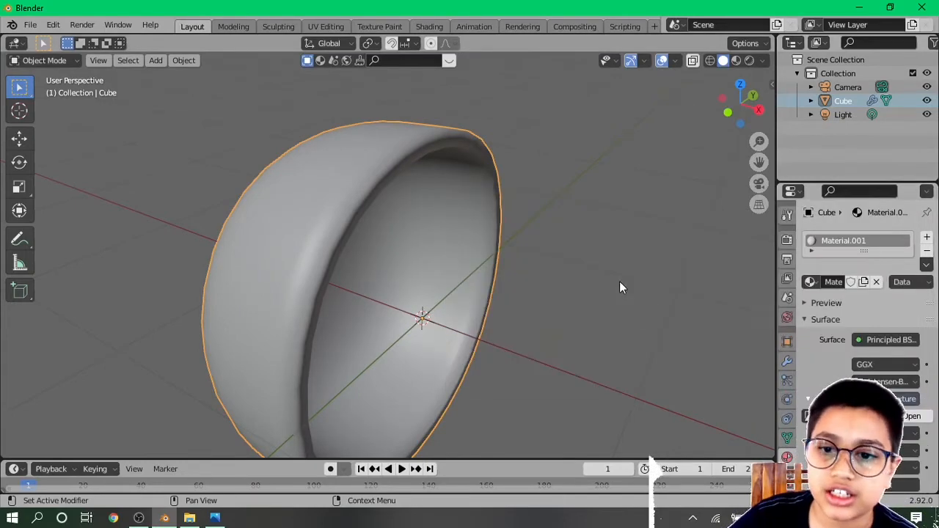
{"action": "left_click", "coordinate": [911, 415]}
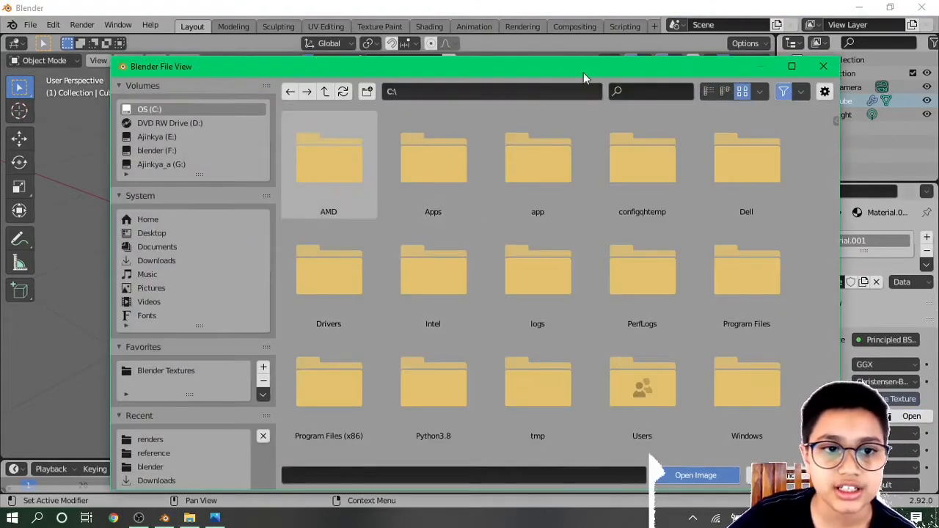
{"action": "left_click", "coordinate": [823, 66]}
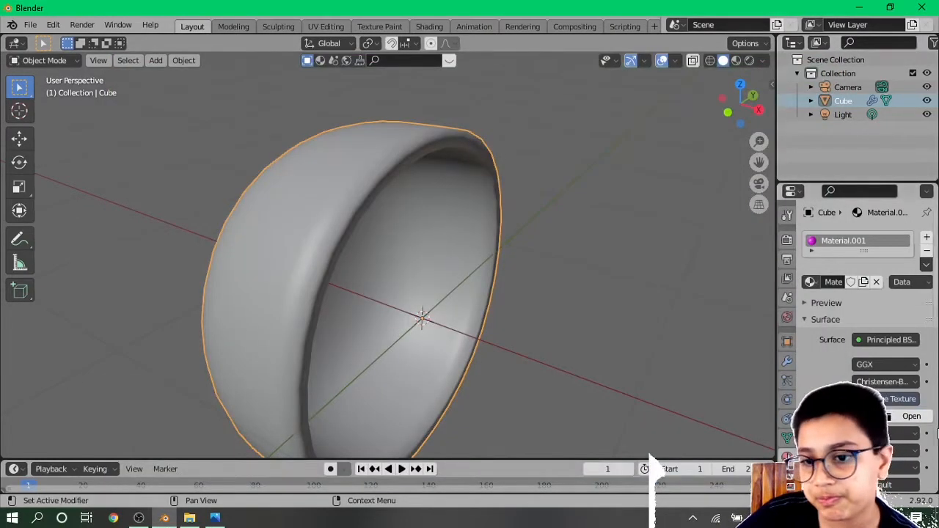
Review the remaining material settings, the brush texture settings and the render settings
{"action": "scroll", "coordinate": [858, 330], "scroll_direction": "down", "scroll_amount": 10}
{"action": "scroll", "coordinate": [859, 330], "scroll_direction": "down", "scroll_amount": 8}
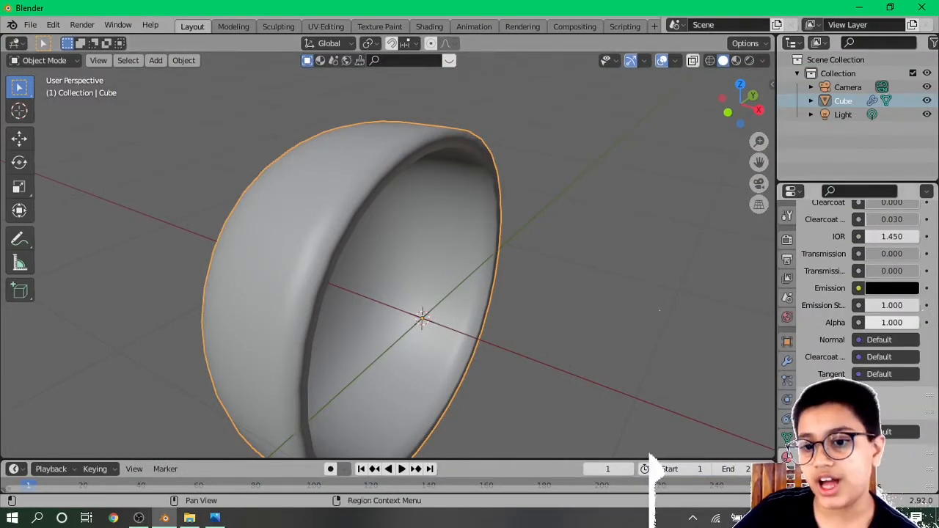
{"action": "left_click", "coordinate": [787, 477]}
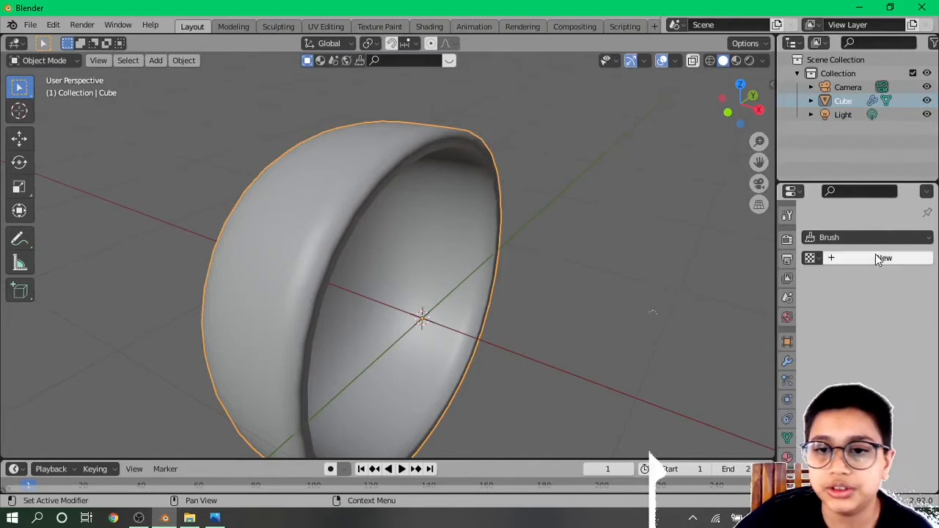
{"action": "left_click", "coordinate": [786, 240]}
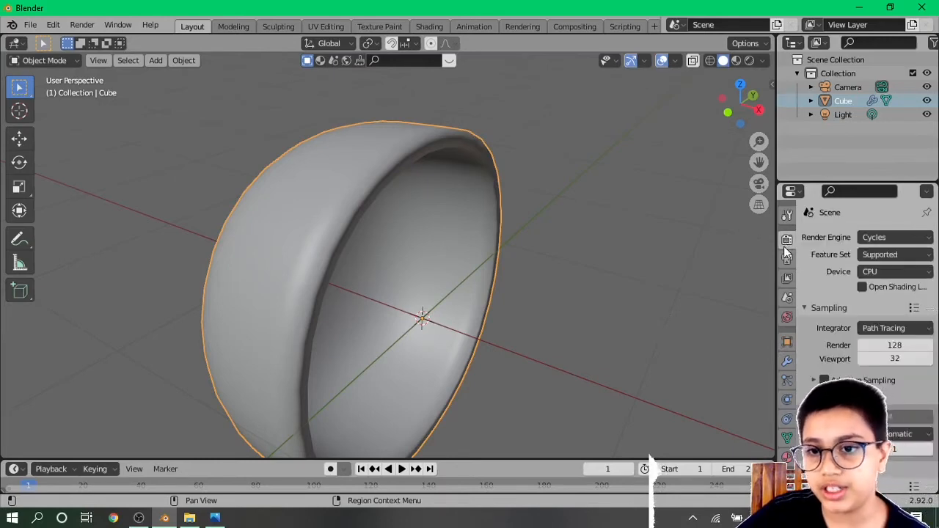
Remove the Subdivision and Solidify modifiers from the cube object
{"action": "left_click", "coordinate": [786, 361]}
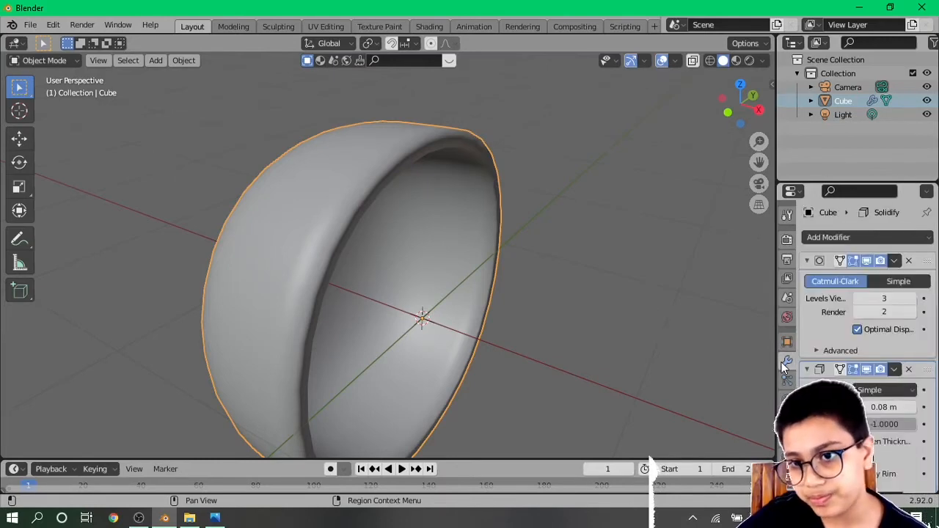
{"action": "left_click", "coordinate": [908, 260]}
{"action": "left_click", "coordinate": [908, 260]}
{"action": "scroll", "coordinate": [391, 304], "scroll_direction": "down", "scroll_amount": 5}
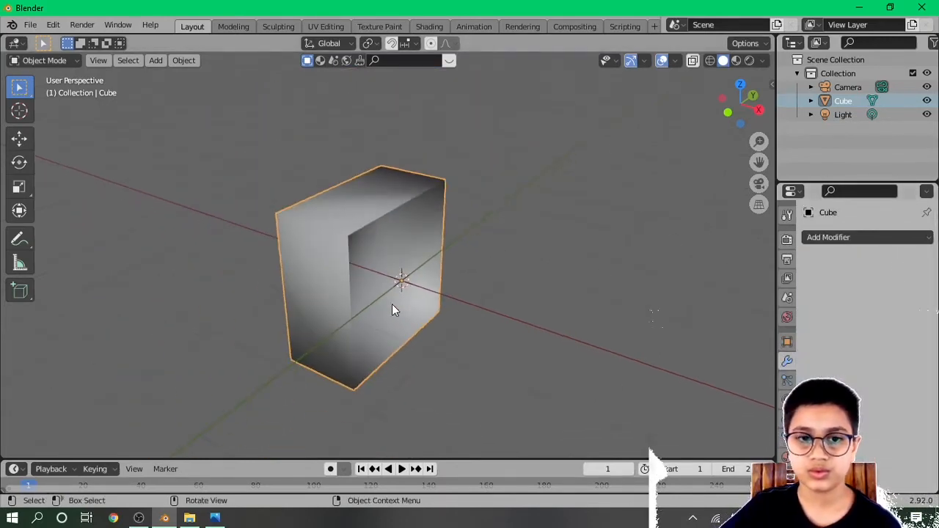
Apply flat shading to the open half-cube
{"action": "middle_click_drag", "start_coordinate": [391, 303], "coordinate": [367, 361]}
{"action": "right_click", "coordinate": [330, 228]}
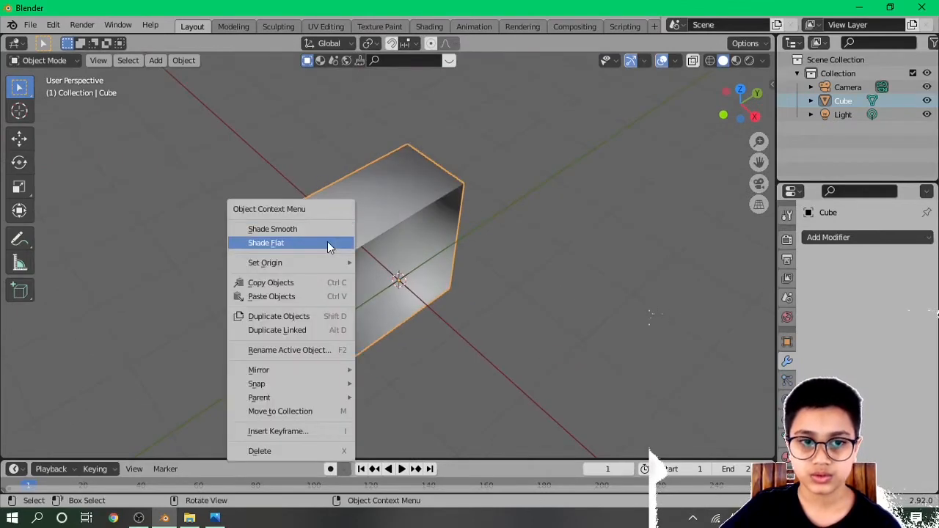
{"action": "left_click", "coordinate": [327, 242]}
{"action": "mouse_move", "coordinate": [330, 242]}
{"action": "middle_mouse_down"}
{"action": "mouse_move", "coordinate": [399, 188]}
{"action": "mouse_move", "coordinate": [396, 120]}
{"action": "mouse_move", "coordinate": [302, 247]}
{"action": "mouse_move", "coordinate": [339, 307]}
{"action": "middle_mouse_up"}
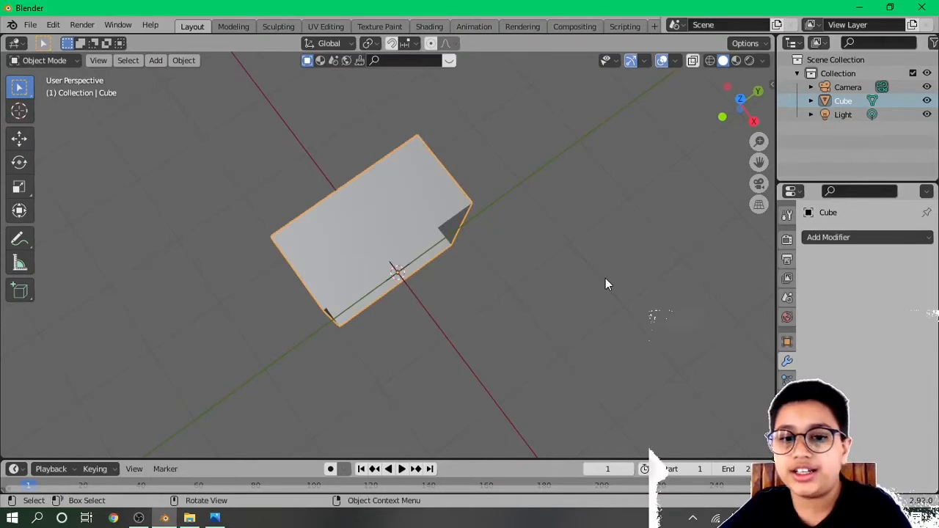
Delete the cube object and add a mesh plane at the 3D cursor
{"action": "key", "text": "Delete"}
{"action": "middle_click_drag", "start_coordinate": [440, 282], "coordinate": [452, 245]}
{"action": "key", "text": "shift+a"}
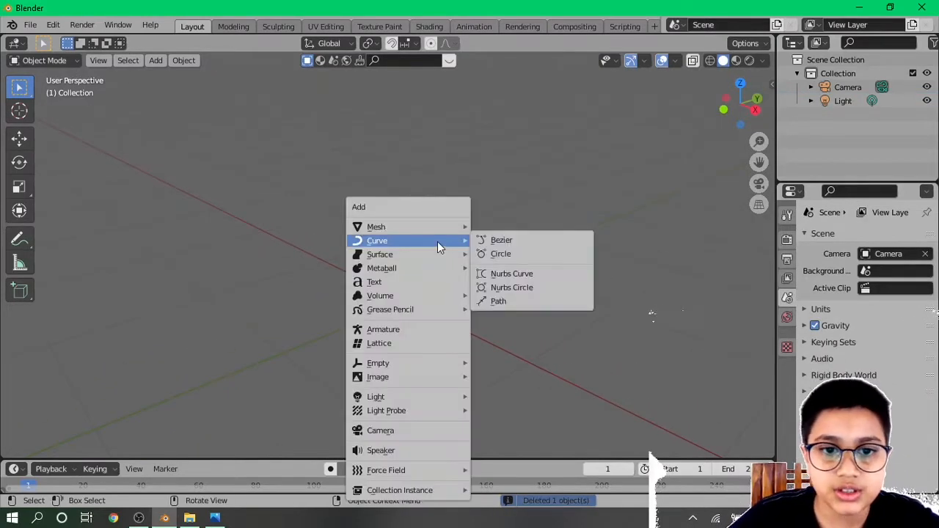
{"action": "mouse_move", "coordinate": [436, 228]}
{"action": "left_click", "coordinate": [496, 227]}
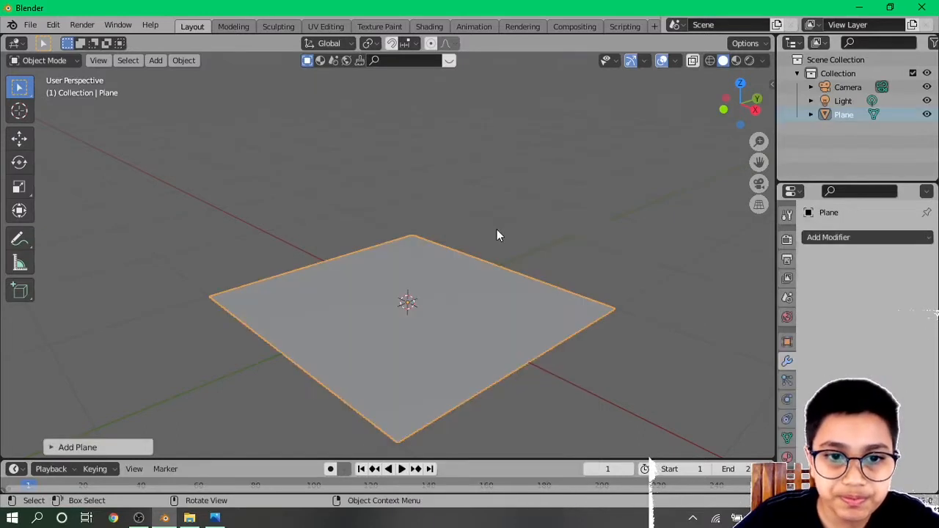
Scale the plane up in the camera view until it fills the whole camera frame
{"action": "scroll", "coordinate": [496, 229], "scroll_direction": "up", "scroll_amount": 3}
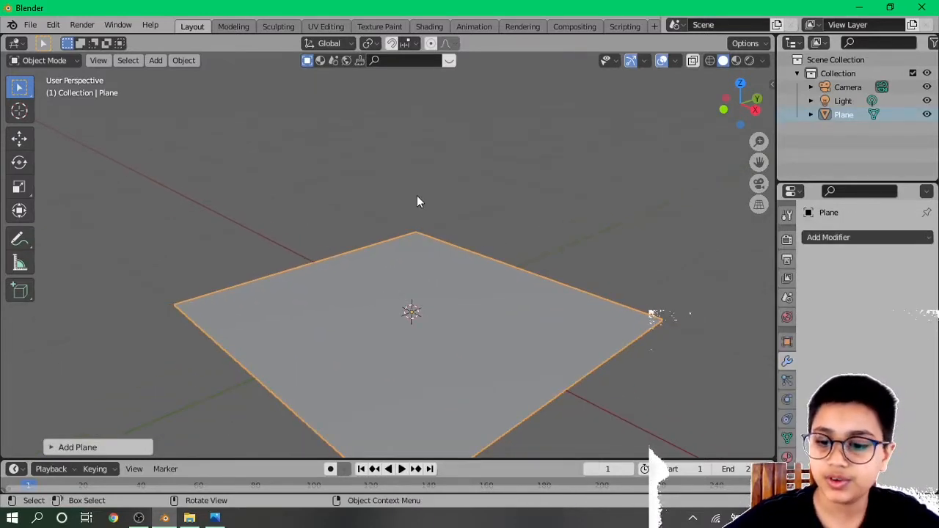
{"action": "key", "text": "KP_0"}
{"action": "scroll", "coordinate": [418, 317], "scroll_direction": "up", "scroll_amount": 5}
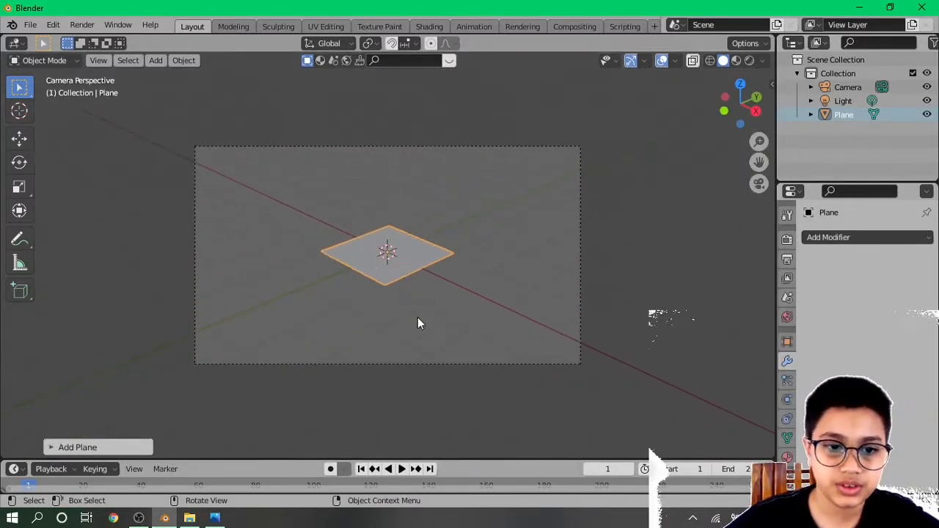
{"action": "key", "text": "s"}
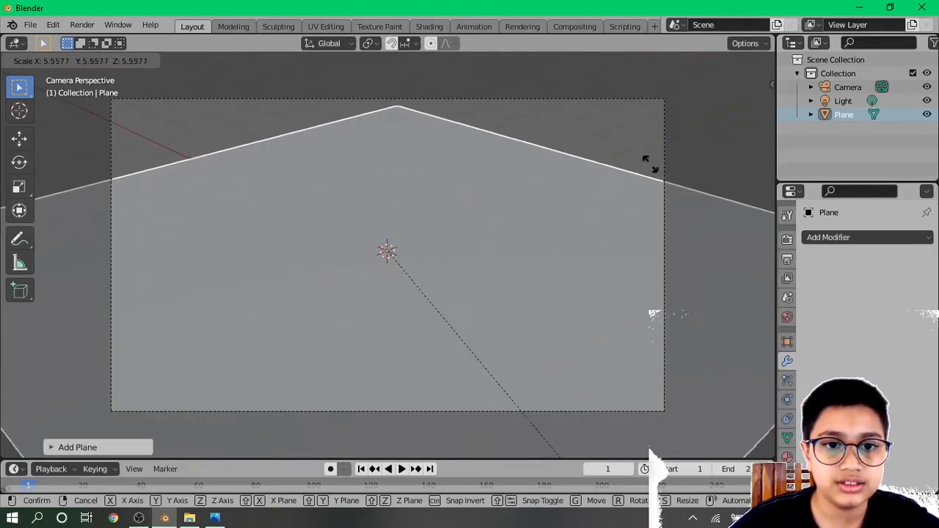
{"action": "left_click", "coordinate": [114, 111]}
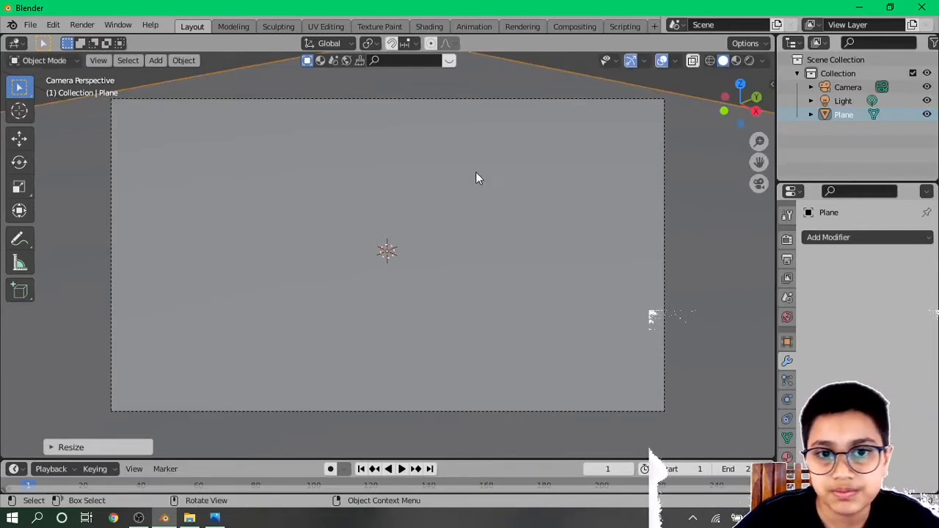
Examine the enlarged plane's coverage from the top view and through the camera
{"action": "scroll", "coordinate": [476, 175], "scroll_direction": "down", "scroll_amount": 5}
{"action": "left_click", "coordinate": [645, 146]}
{"action": "middle_click_drag", "start_coordinate": [274, 163], "coordinate": [301, 264]}
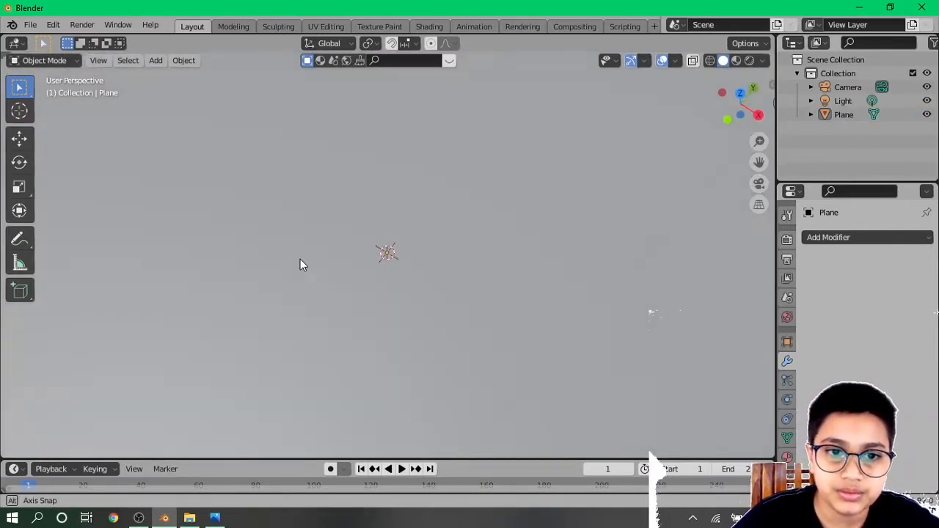
{"action": "key", "text": "KP_7"}
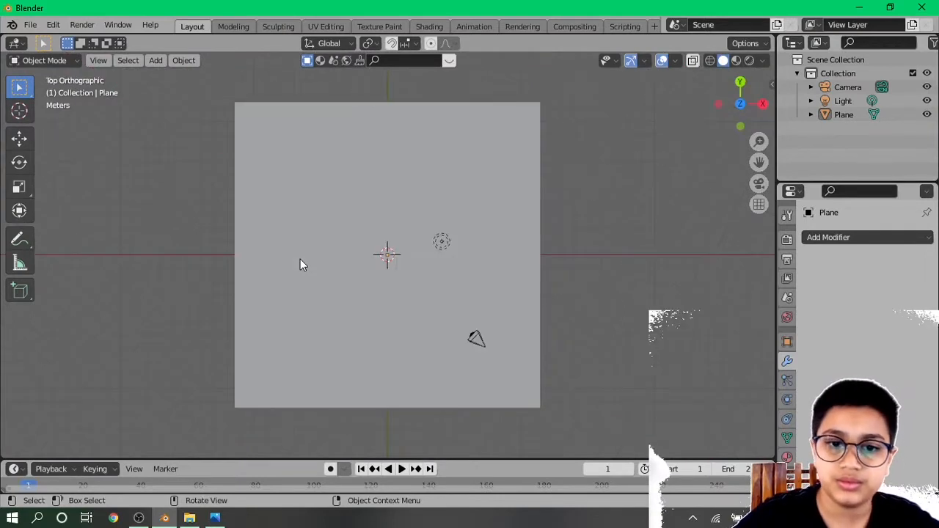
{"action": "key", "text": "KP_0"}
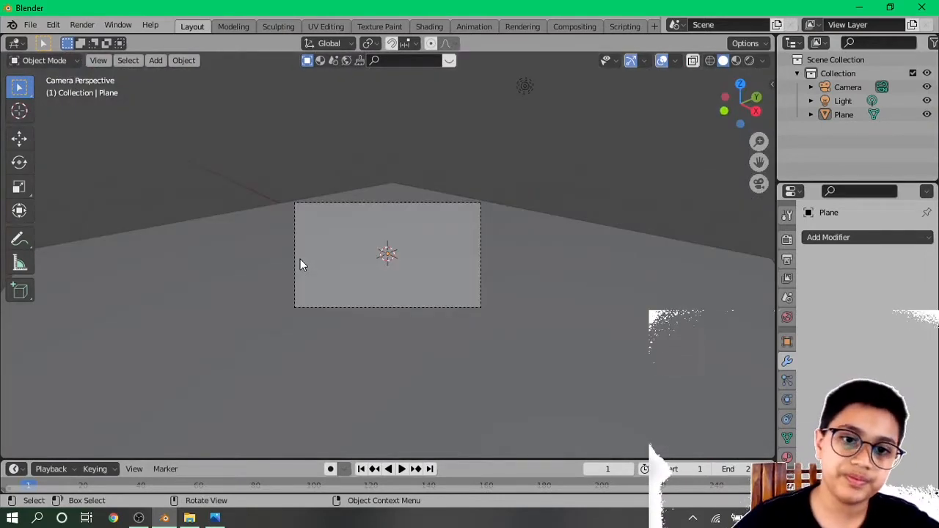
{"action": "scroll", "coordinate": [491, 337], "scroll_direction": "up", "scroll_amount": 6}
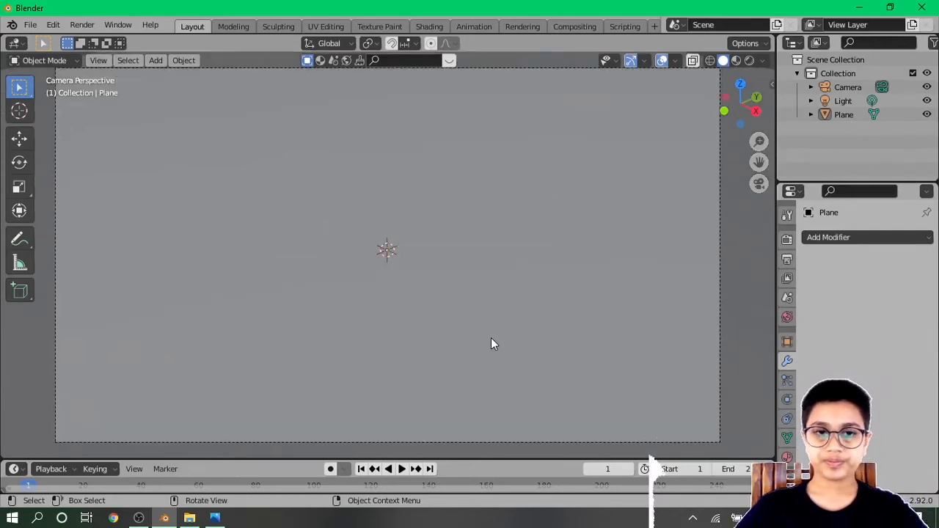
{"action": "scroll", "coordinate": [491, 337], "scroll_direction": "down", "scroll_amount": 1}
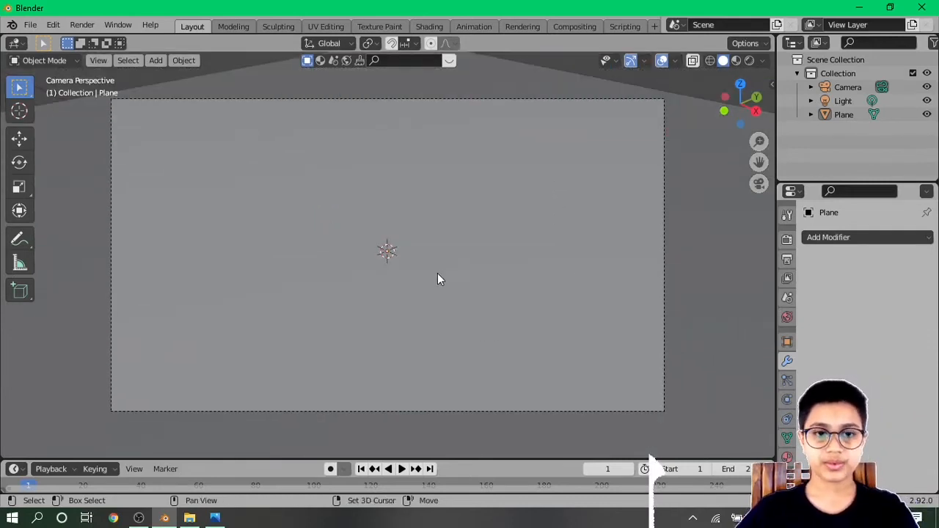
{"action": "middle_click_drag", "start_coordinate": [437, 273], "coordinate": [435, 283], "text": "shift"}
{"action": "scroll", "coordinate": [436, 288], "scroll_direction": "up", "scroll_amount": 2}
{"action": "scroll", "coordinate": [436, 288], "scroll_direction": "down", "scroll_amount": 1}
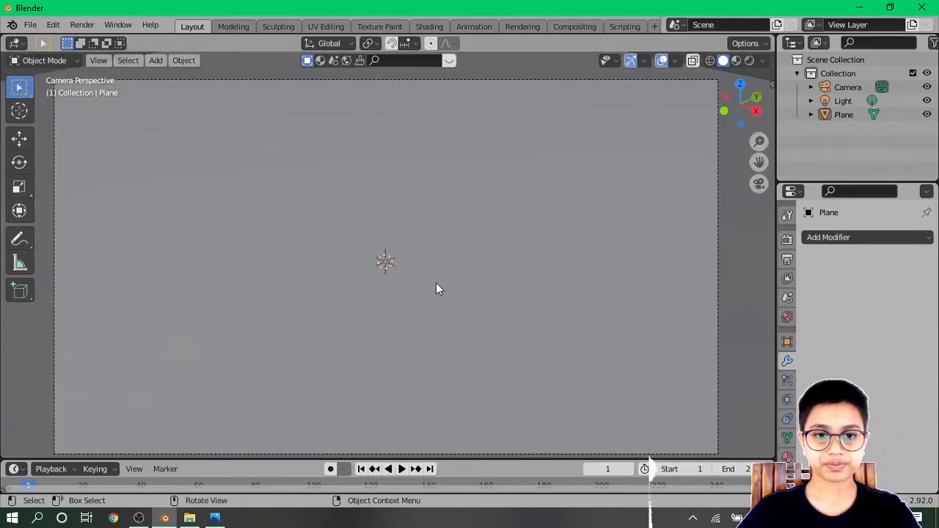
Add a Solidify modifier to the plane and try adjusting its Thickness
{"action": "left_click", "coordinate": [585, 249]}
{"action": "scroll", "coordinate": [585, 249], "scroll_direction": "down", "scroll_amount": 5}
{"action": "middle_click_drag", "start_coordinate": [418, 335], "coordinate": [629, 246]}
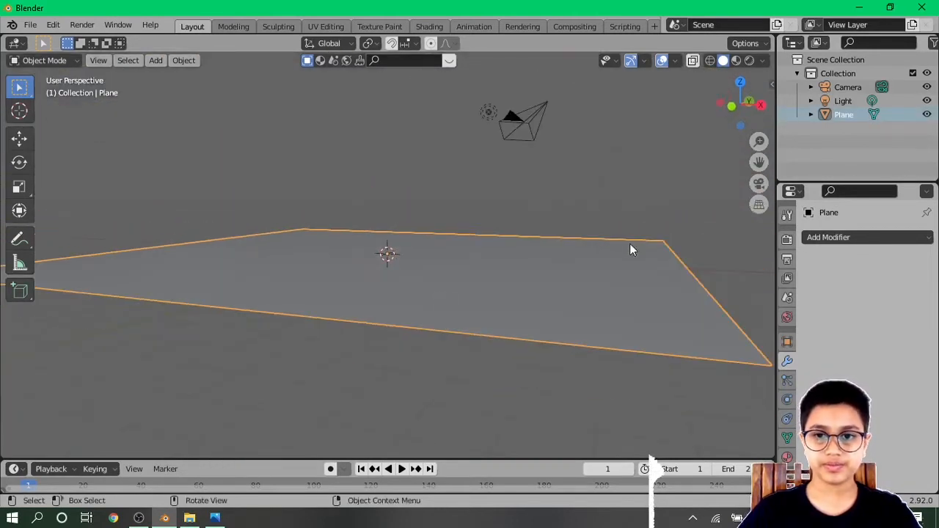
{"action": "left_click", "coordinate": [836, 237]}
{"action": "left_click", "coordinate": [656, 473]}
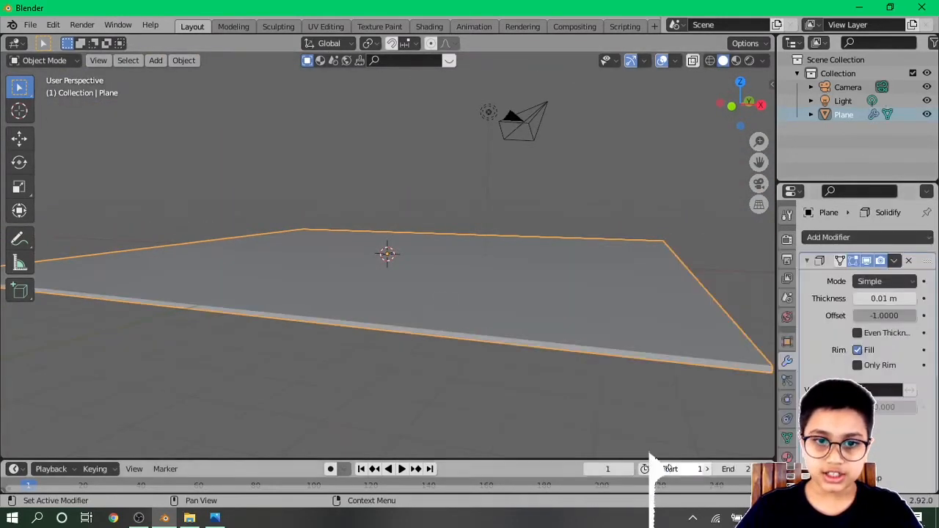
{"action": "left_click", "coordinate": [911, 298]}
{"action": "left_click", "coordinate": [857, 298]}
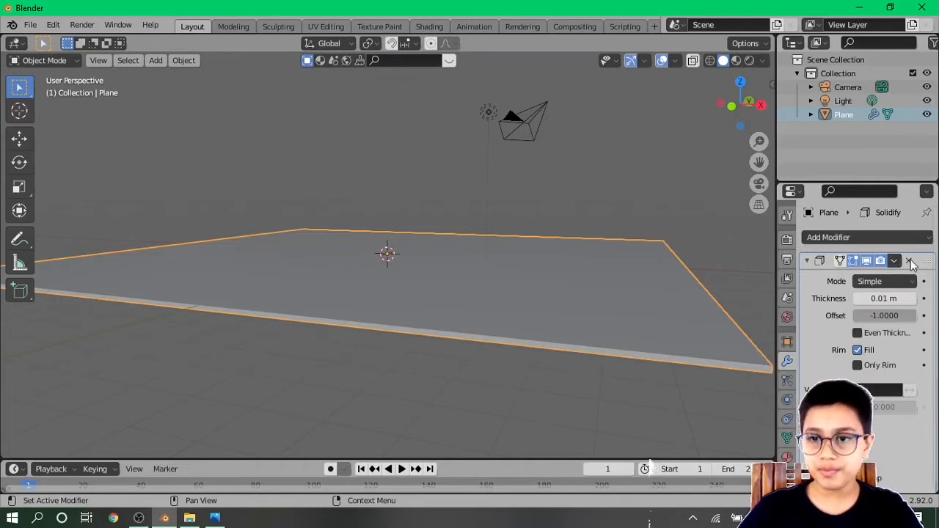
Show BlenderKit's material assets and search them for "wooden floor"
{"action": "middle_click_drag", "start_coordinate": [564, 367], "coordinate": [597, 446]}
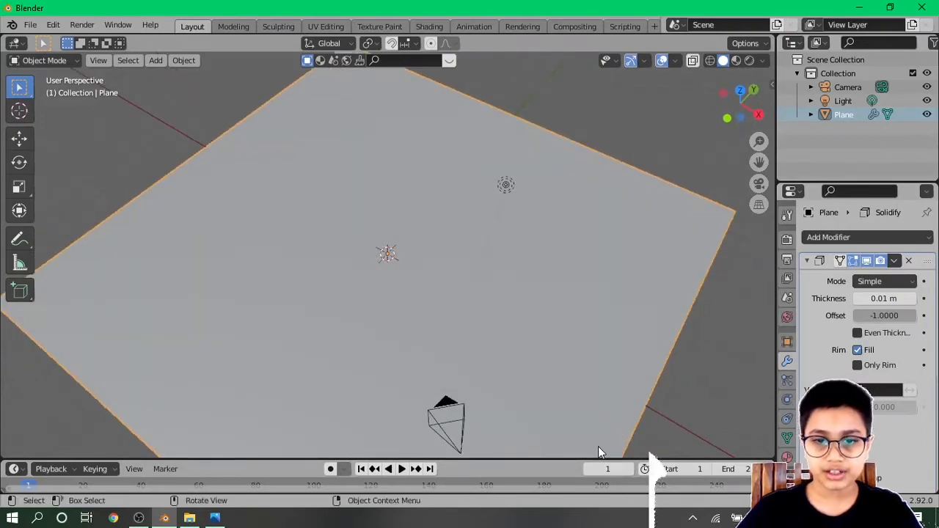
{"action": "key", "text": "KP_0"}
{"action": "scroll", "coordinate": [423, 268], "scroll_direction": "up", "scroll_amount": 5}
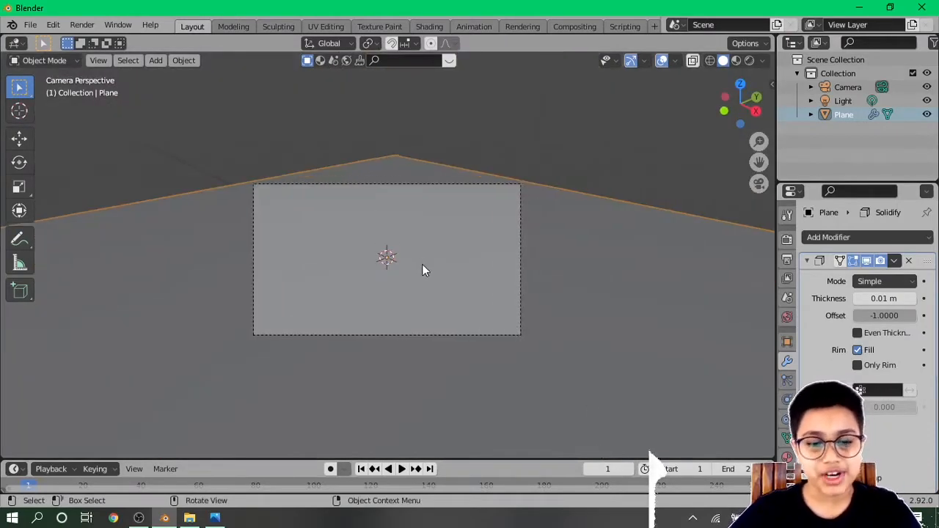
{"action": "middle_click_drag", "start_coordinate": [423, 268], "coordinate": [444, 324]}
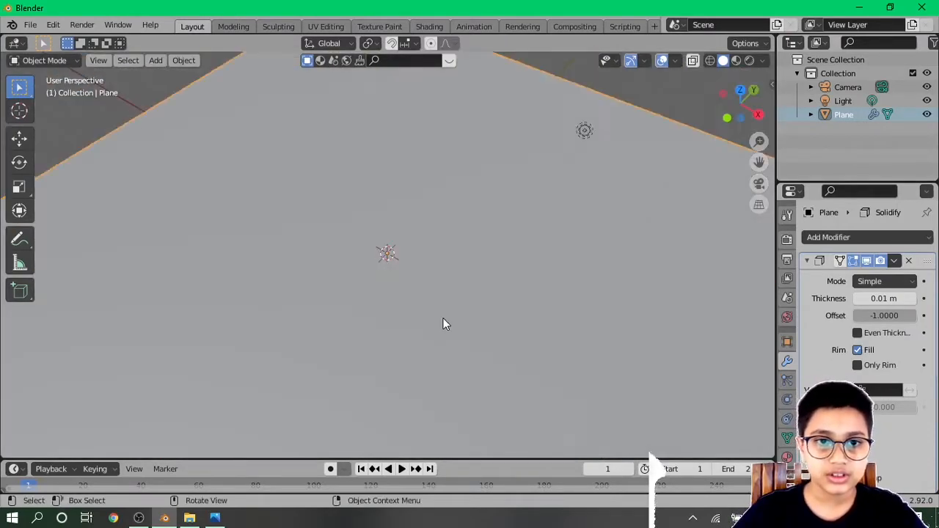
{"action": "scroll", "coordinate": [444, 323], "scroll_direction": "down", "scroll_amount": 4}
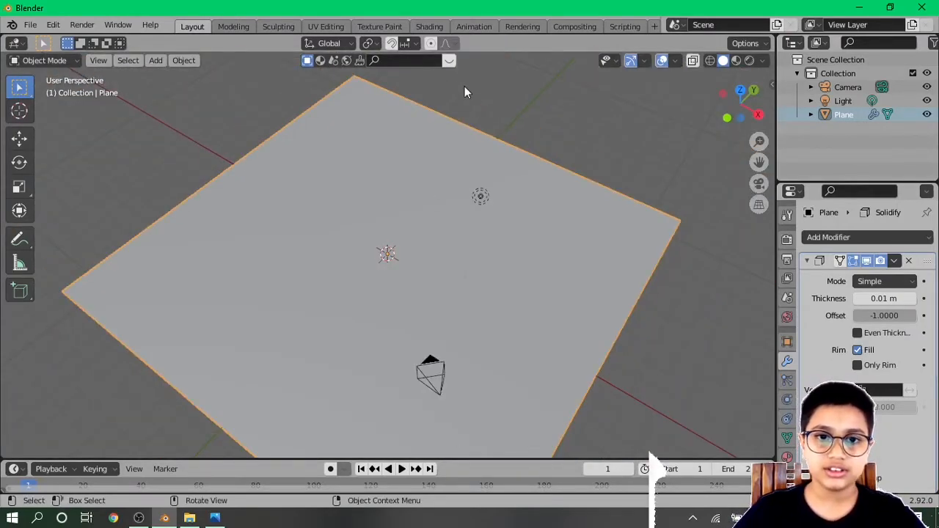
{"action": "left_click", "coordinate": [318, 61]}
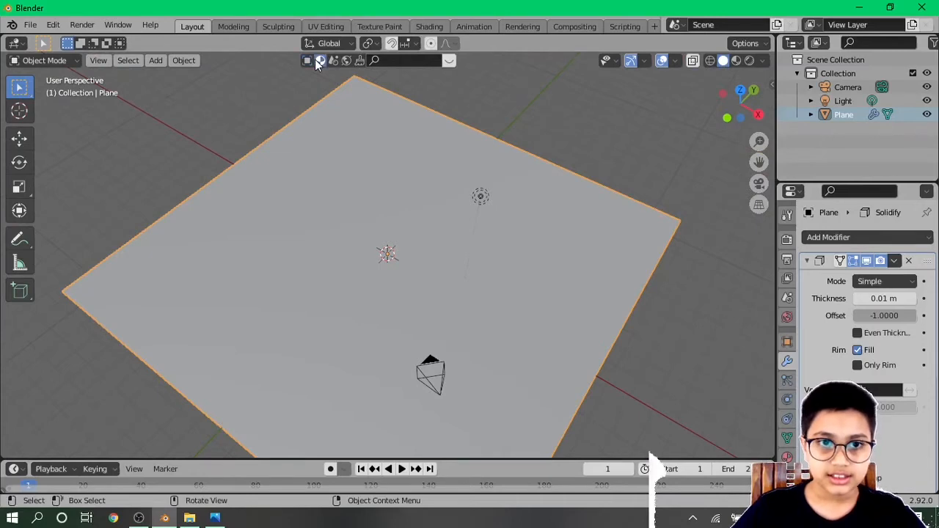
{"action": "left_click", "coordinate": [449, 62]}
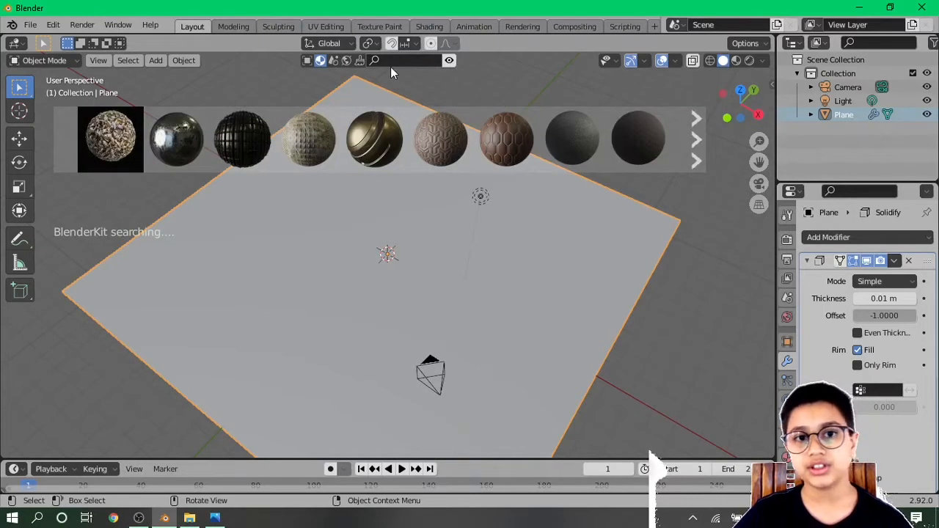
{"action": "left_click", "coordinate": [394, 61]}
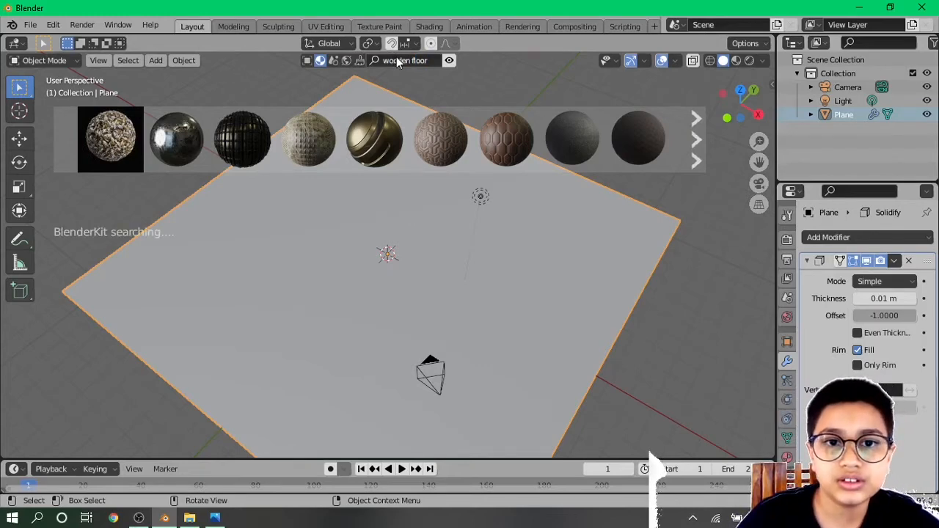
{"action": "left_click", "coordinate": [396, 57]}
{"action": "left_click", "coordinate": [397, 59]}
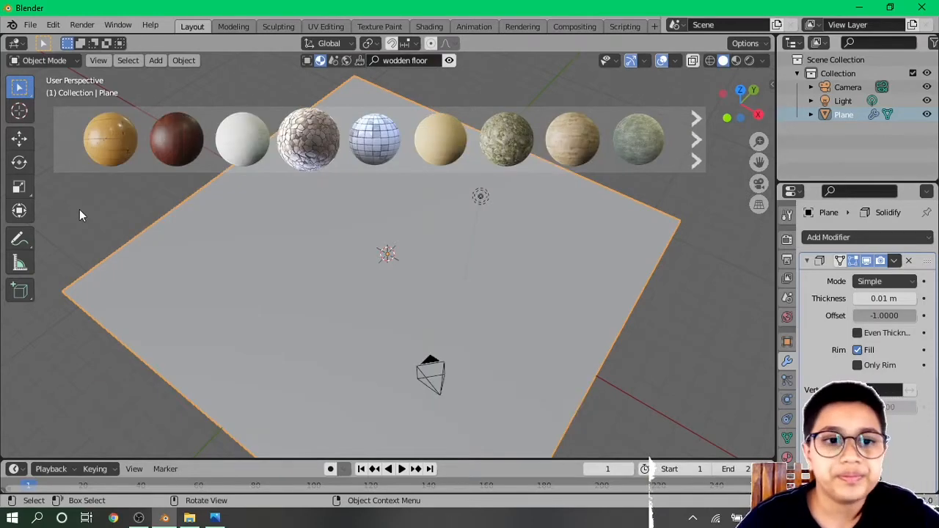
Apply the light yellow plank Wooden floor material from the search results to the plane
{"action": "mouse_move", "coordinate": [93, 127]}
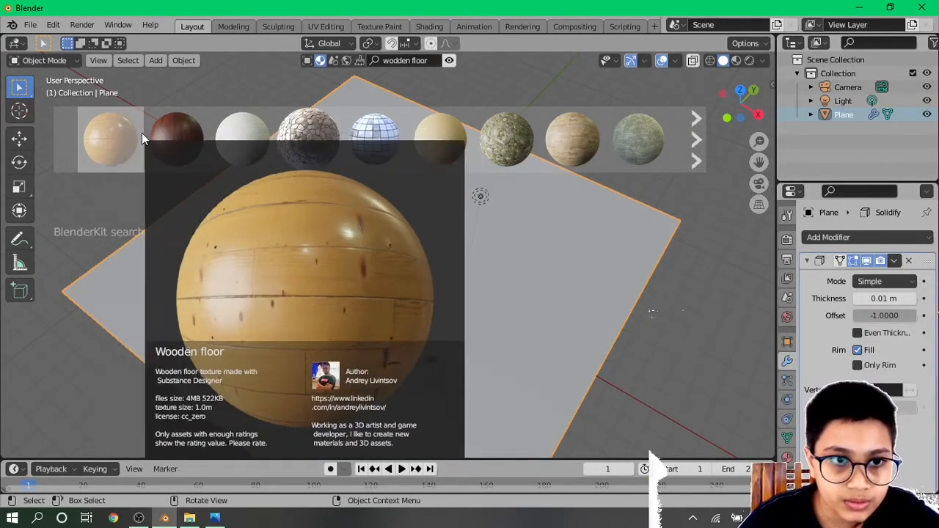
{"action": "left_click_drag", "start_coordinate": [119, 147], "coordinate": [387, 254]}
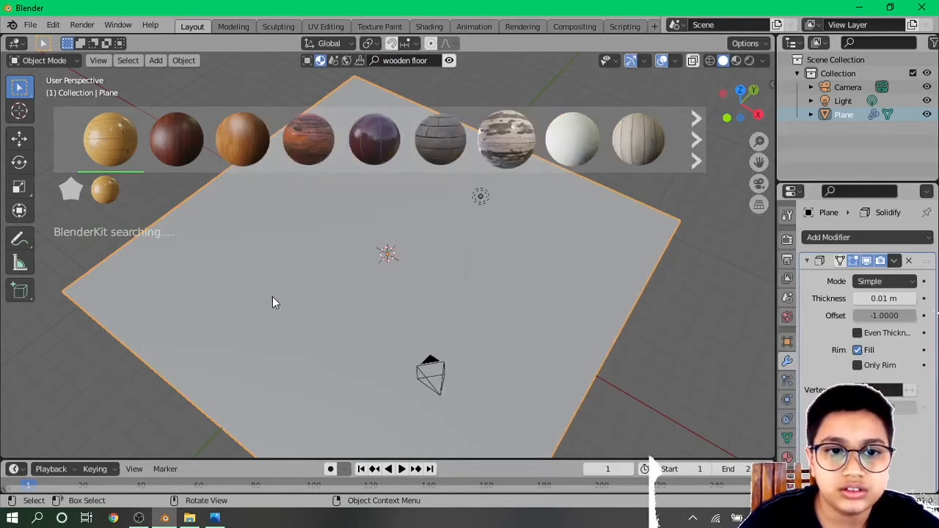
{"action": "mouse_move", "coordinate": [115, 148]}
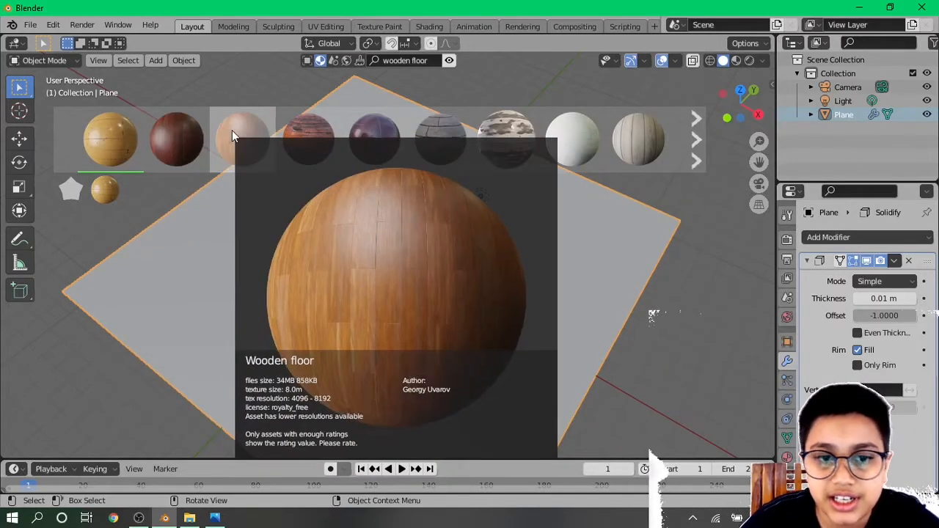
{"action": "mouse_move", "coordinate": [123, 126]}
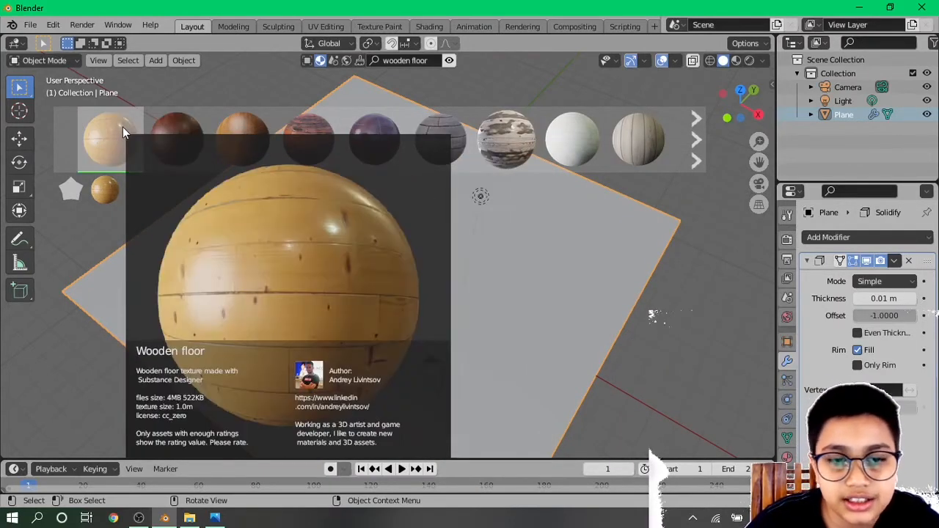
Preview the plane in Rendered shading through the camera and hide the BlenderKit asset bar
{"action": "key", "text": "z"}
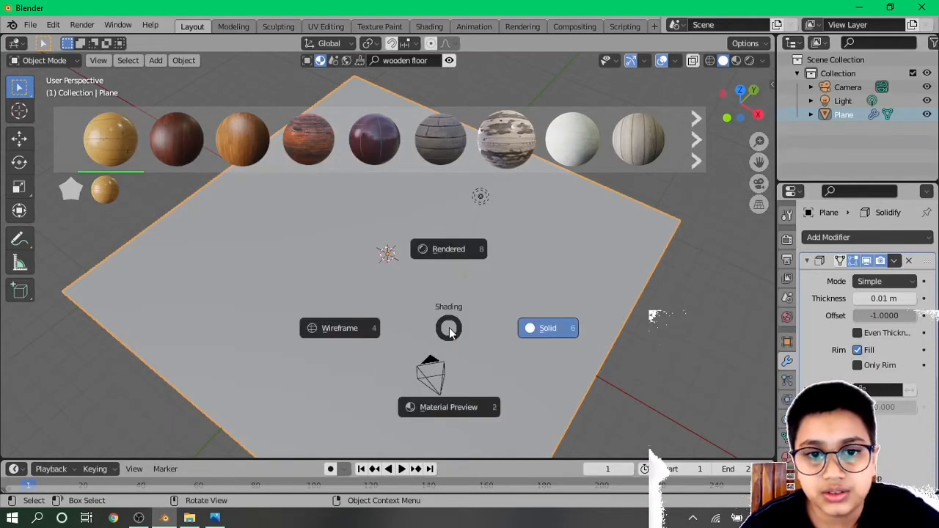
{"action": "left_click", "coordinate": [441, 248]}
{"action": "key", "text": "KP_0"}
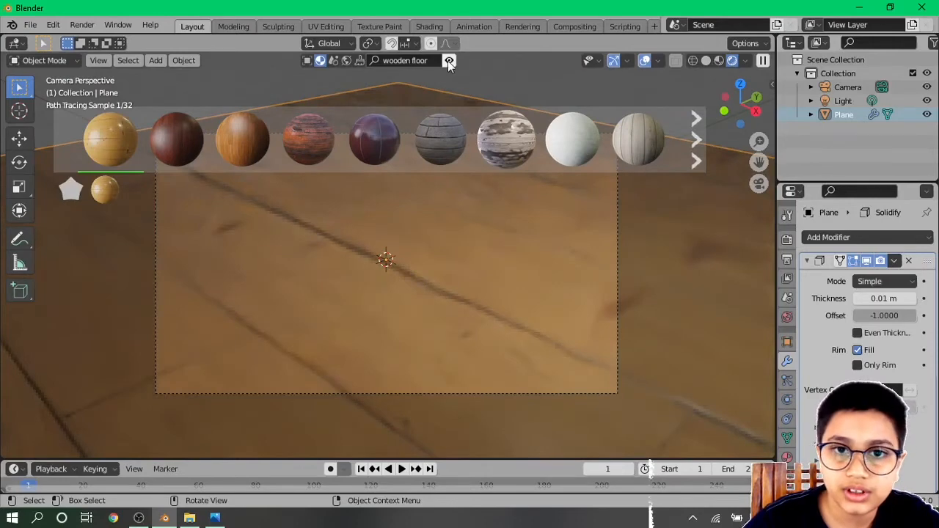
{"action": "left_click", "coordinate": [449, 61]}
Change the viewport to Material Preview shading and inspect the size of the wood planks across the plane
{"action": "key", "text": "z"}
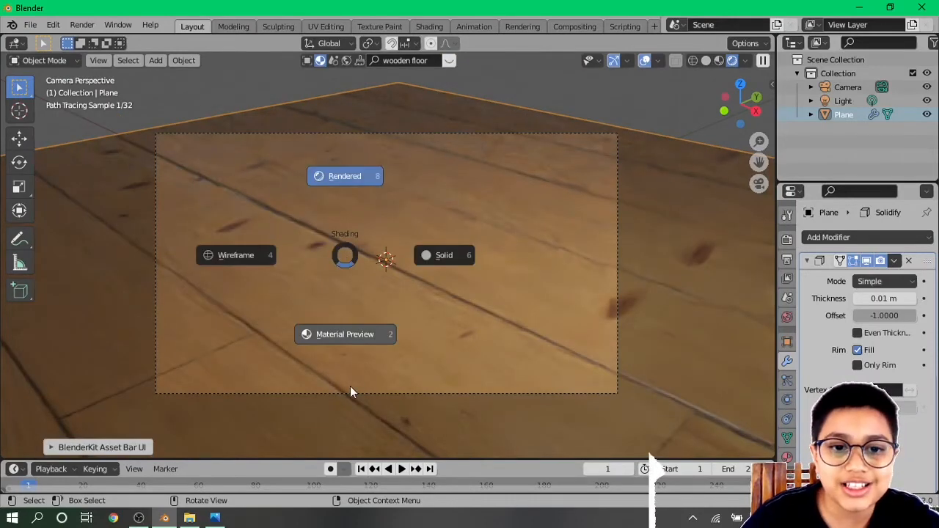
{"action": "left_click", "coordinate": [442, 254]}
{"action": "key", "text": "n"}
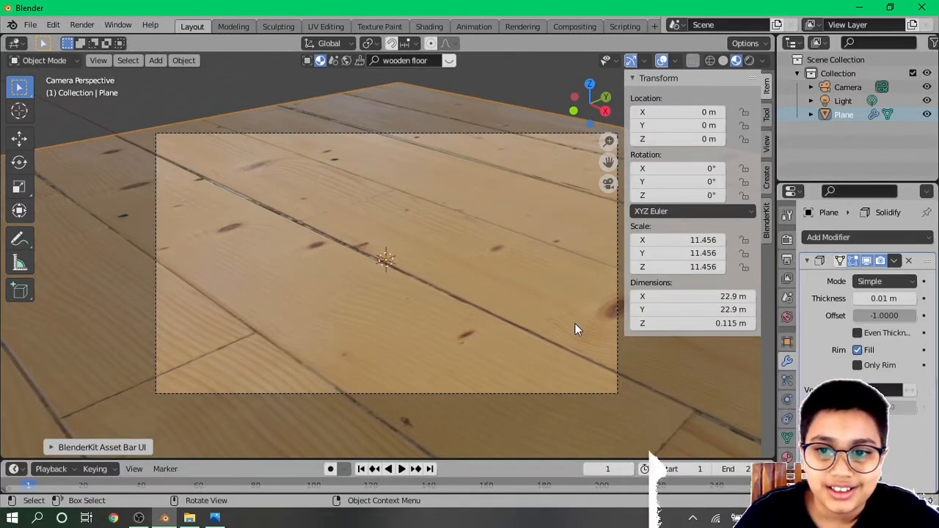
{"action": "key", "text": "n"}
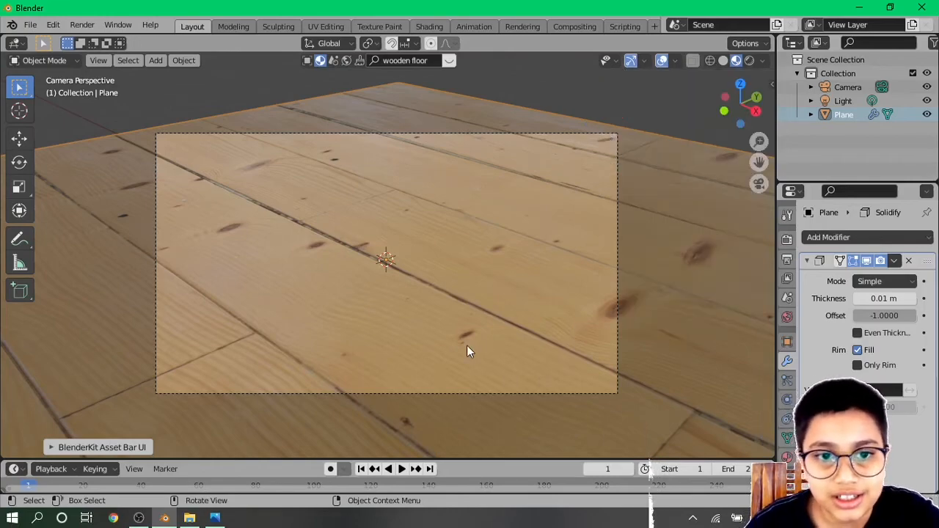
{"action": "middle_click_drag", "start_coordinate": [467, 350], "coordinate": [205, 312]}
{"action": "scroll", "coordinate": [203, 308], "scroll_direction": "down", "scroll_amount": 5}
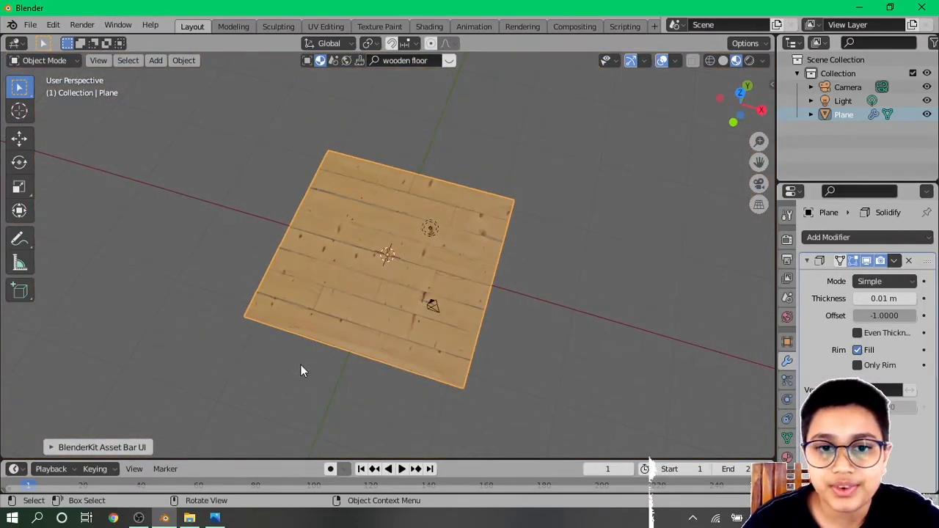
{"action": "scroll", "coordinate": [297, 367], "scroll_direction": "up", "scroll_amount": 4}
{"action": "scroll", "coordinate": [297, 367], "scroll_direction": "down", "scroll_amount": 4}
{"action": "scroll", "coordinate": [297, 367], "scroll_direction": "up", "scroll_amount": 2}
{"action": "middle_click_drag", "start_coordinate": [297, 364], "coordinate": [295, 392]}
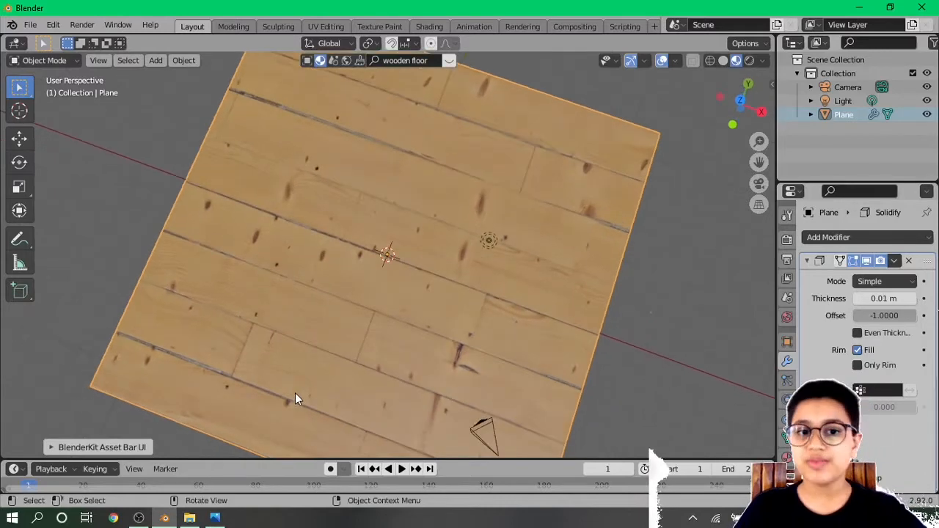
Switch to the UV Editing workspace and show the plane in Material Preview shading
{"action": "left_click", "coordinate": [326, 26]}
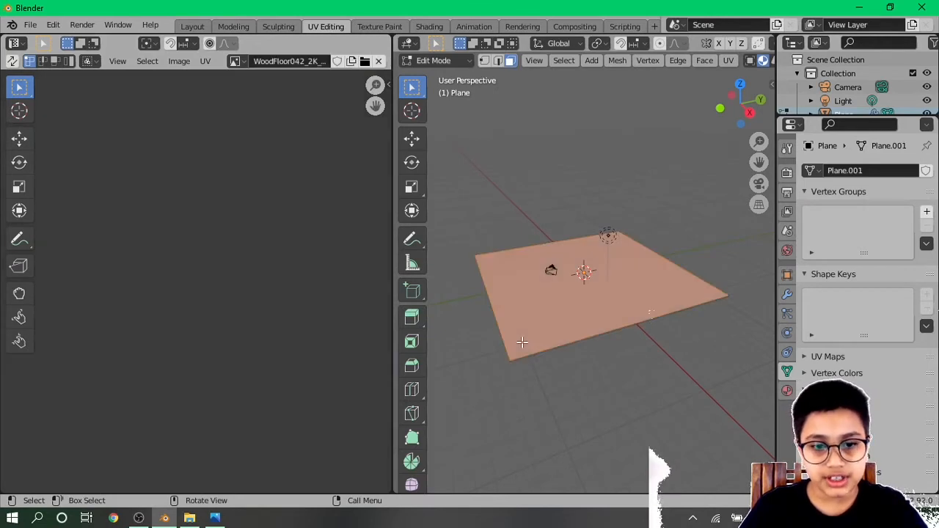
{"action": "key", "text": "z"}
{"action": "left_click", "coordinate": [521, 423]}
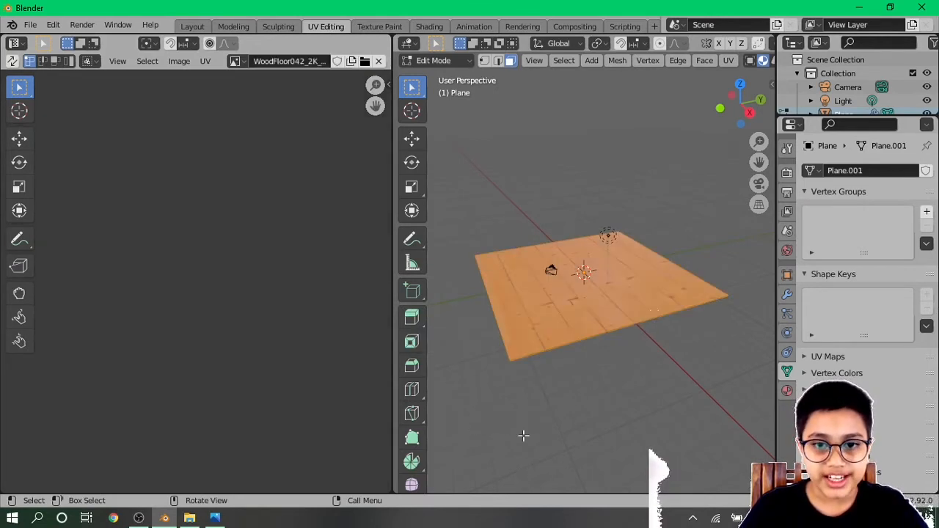
Unwrap the plane's face with the standard Unwrap method
{"action": "scroll", "coordinate": [513, 366], "scroll_direction": "down", "scroll_amount": 4}
{"action": "scroll", "coordinate": [296, 277], "scroll_direction": "down", "scroll_amount": 5}
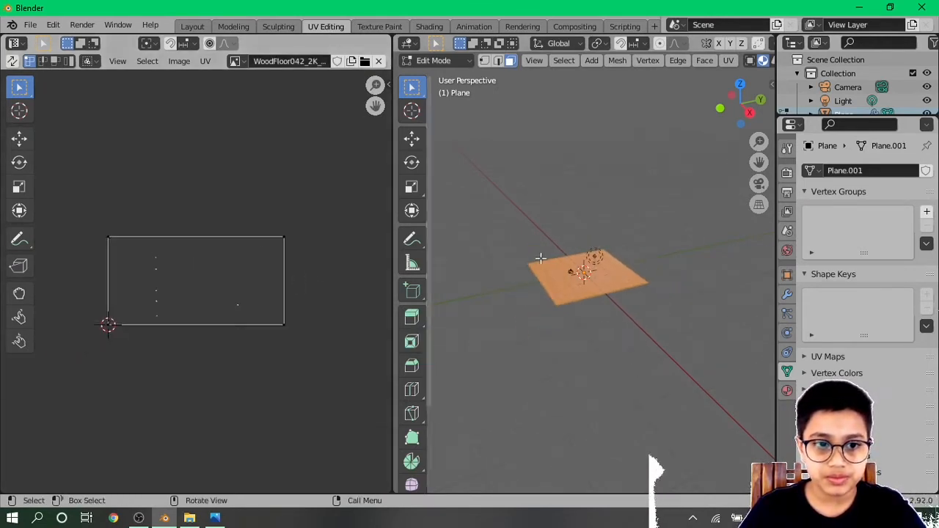
{"action": "key", "text": "u"}
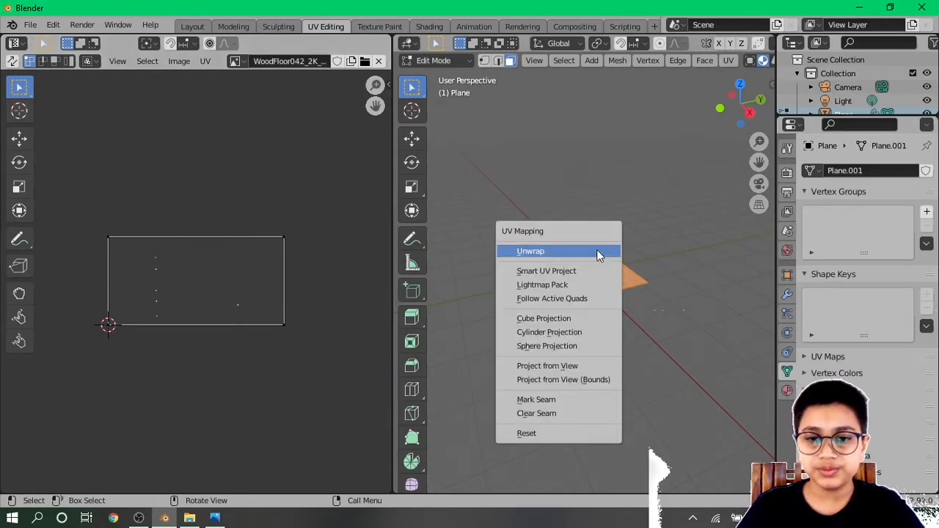
{"action": "left_click", "coordinate": [591, 252]}
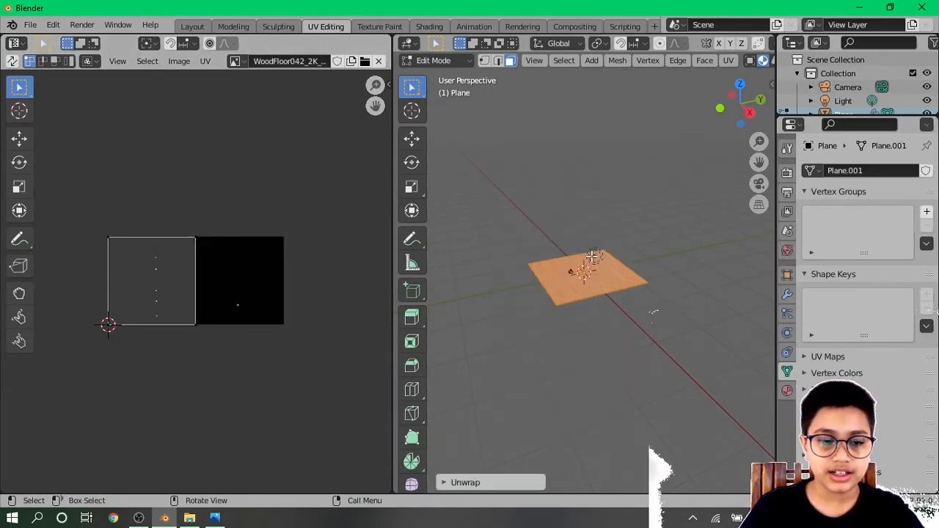
{"action": "scroll", "coordinate": [589, 295], "scroll_direction": "up", "scroll_amount": 3}
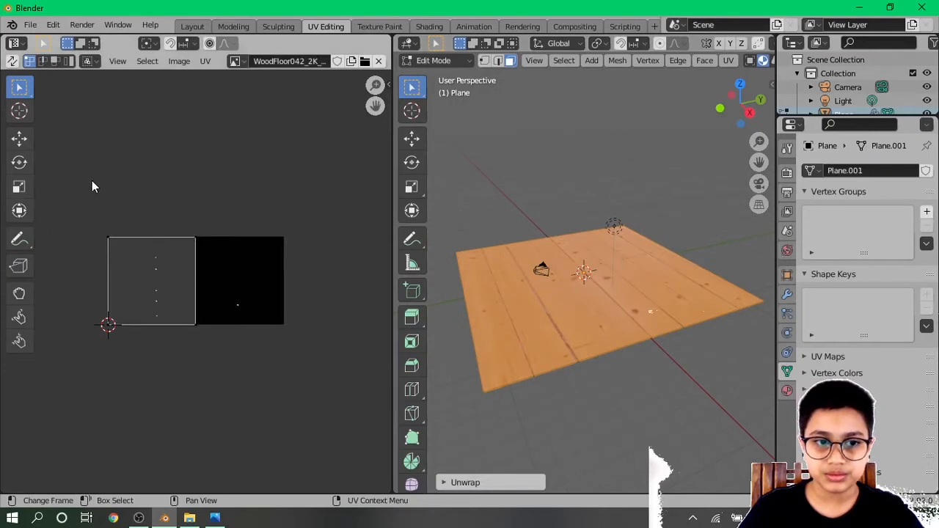
Select all of the plane's UVs and scale them up well beyond the image so the planks repeat smaller in the camera view
{"action": "left_click_drag", "start_coordinate": [56, 181], "coordinate": [214, 408]}
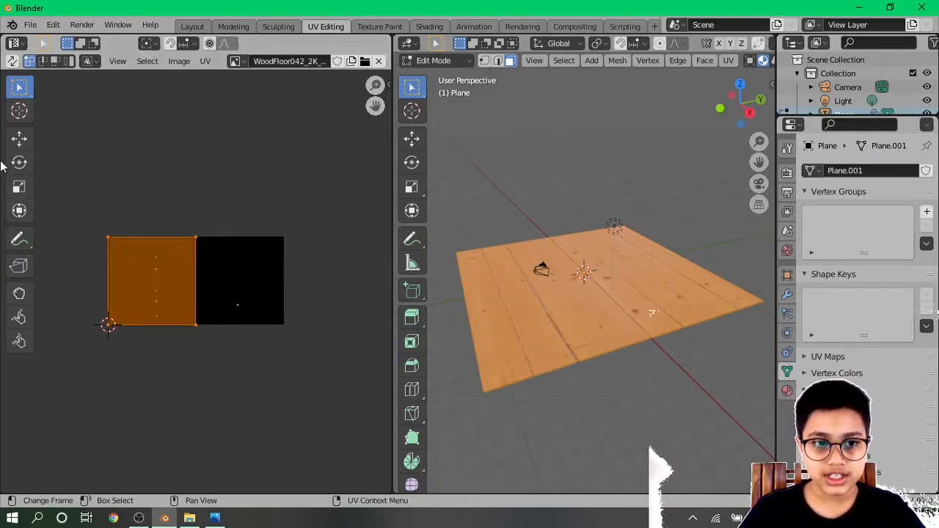
{"action": "left_click", "coordinate": [295, 209]}
{"action": "left_click_drag", "start_coordinate": [88, 191], "coordinate": [256, 386]}
{"action": "key", "text": "s"}
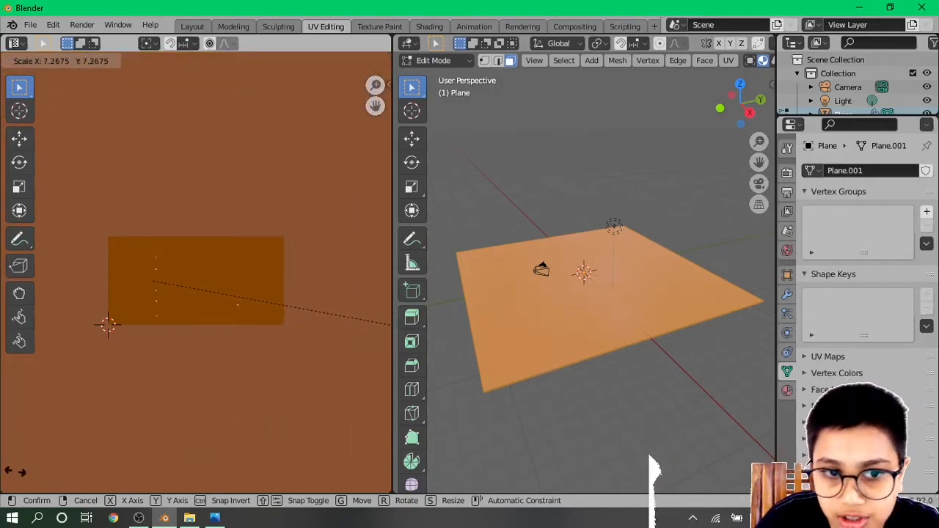
{"action": "key", "text": "Escape"}
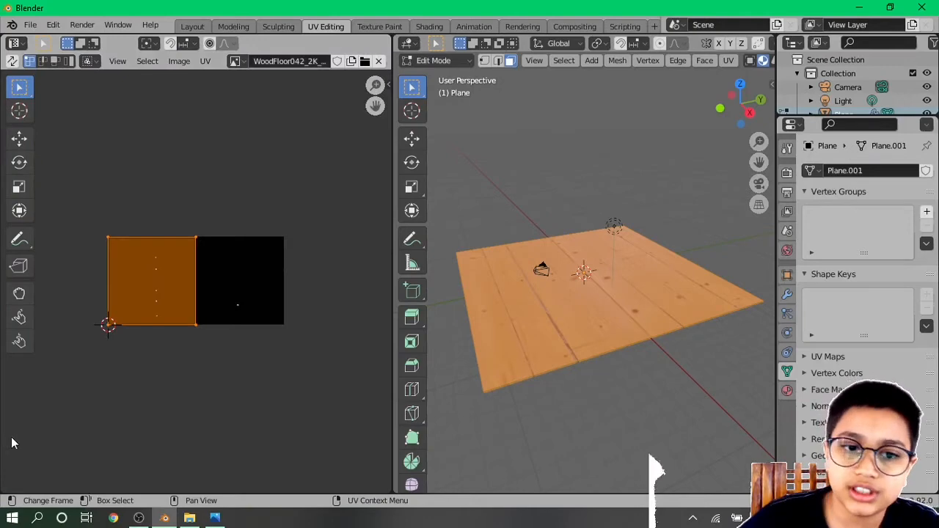
{"action": "key", "text": "KP_0"}
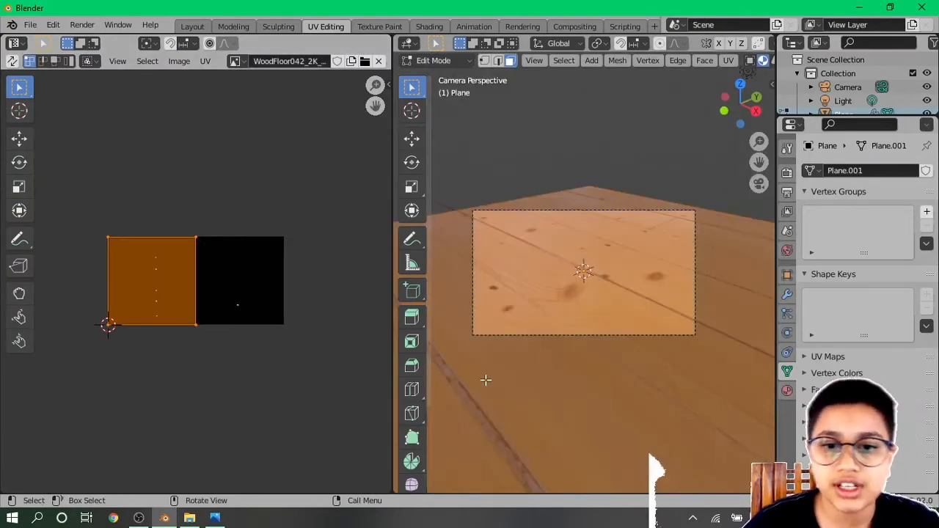
{"action": "key", "text": "g"}
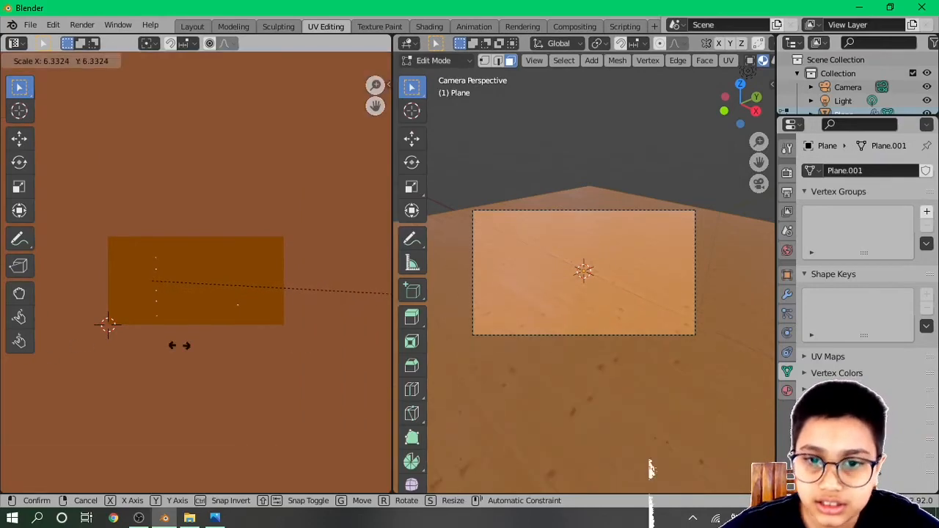
{"action": "left_click", "coordinate": [36, 379]}
Check the plank size in the camera view and scale the selected UVs up a little further
{"action": "scroll", "coordinate": [701, 354], "scroll_direction": "up", "scroll_amount": 4}
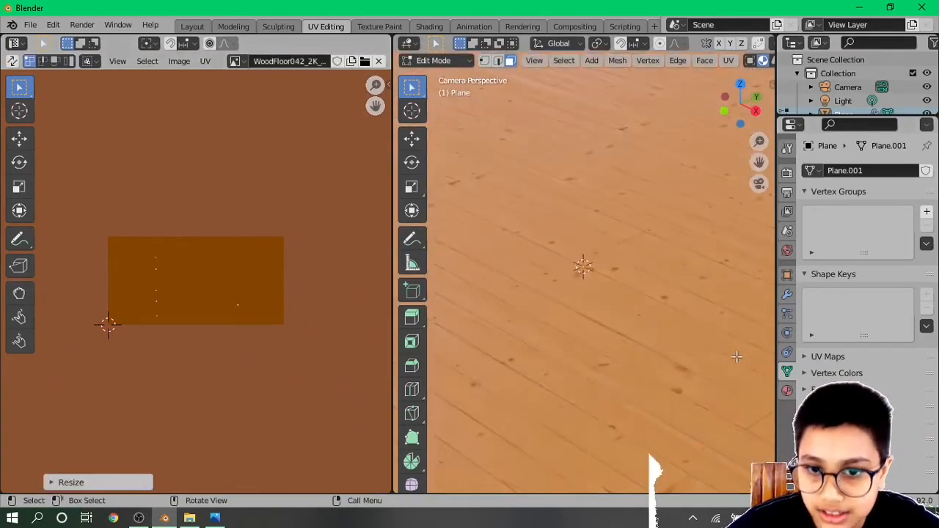
{"action": "scroll", "coordinate": [701, 354], "scroll_direction": "down", "scroll_amount": 1}
{"action": "scroll", "coordinate": [701, 355], "scroll_direction": "down", "scroll_amount": 1}
{"action": "key", "text": "s"}
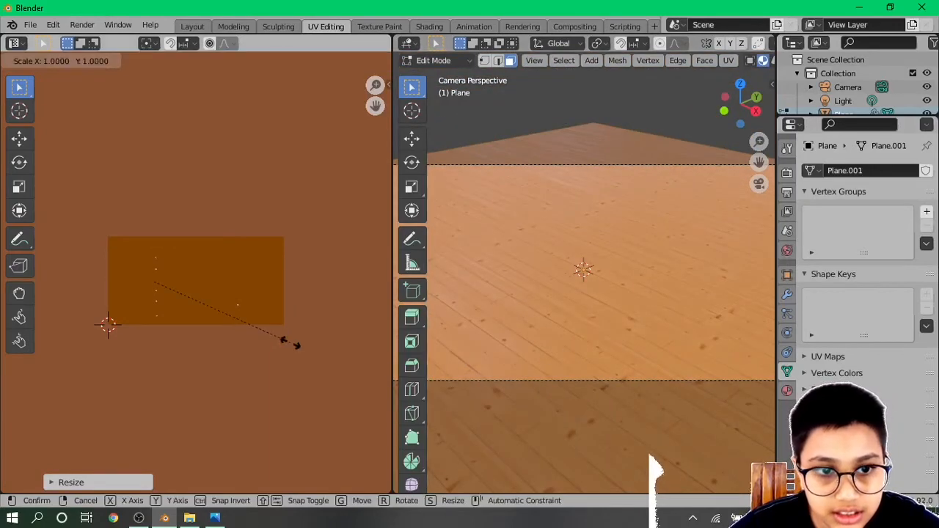
{"action": "left_click", "coordinate": [339, 354]}
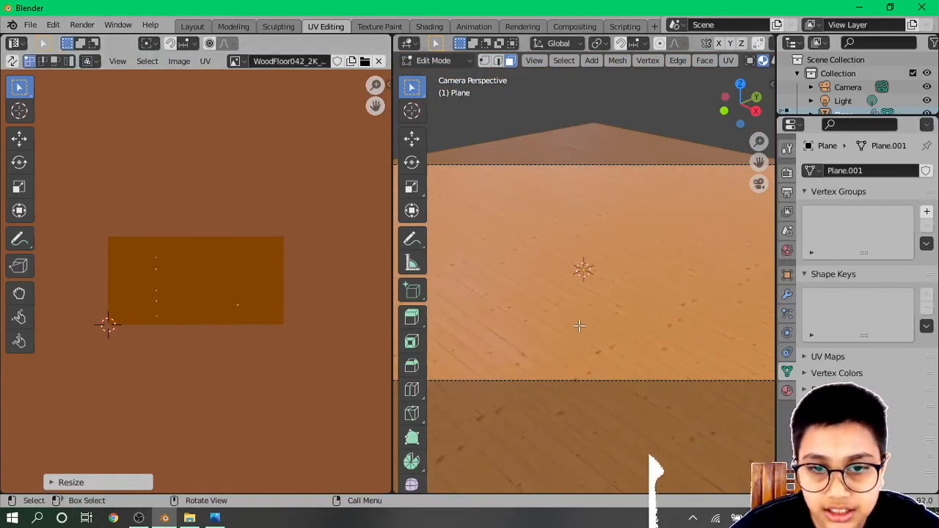
Return to the Layout workspace and view the tiled wooden floor through the camera
{"action": "left_click", "coordinate": [192, 26]}
{"action": "key", "text": "KP_0"}
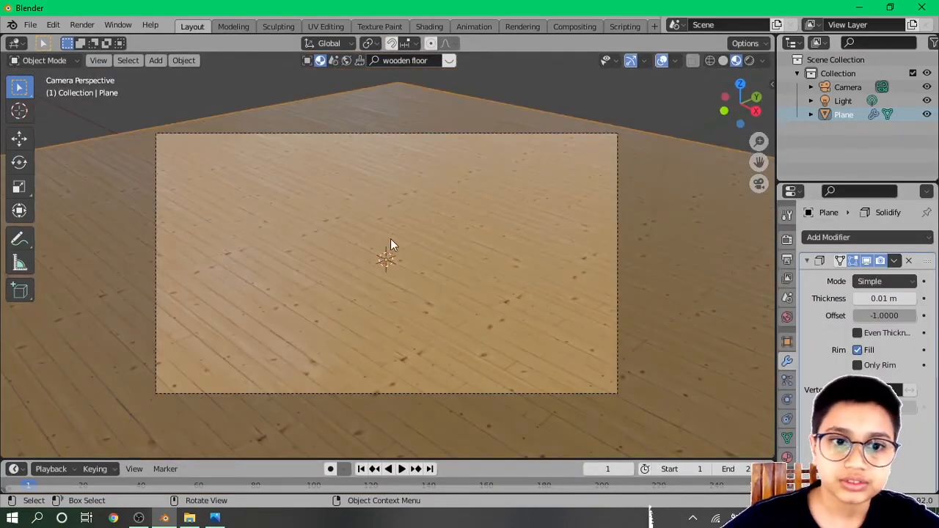
{"action": "key", "text": "Home"}
{"action": "scroll", "coordinate": [389, 244], "scroll_direction": "down", "scroll_amount": 5}
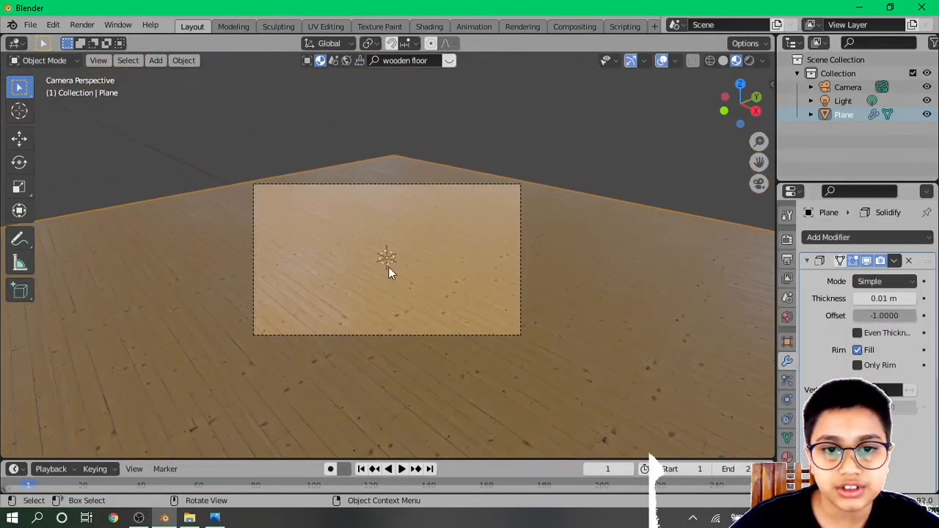
Preview the floor in Rendered shading outside the camera view, check the point light's settings and delete the light
{"action": "mouse_move", "coordinate": [389, 267]}
{"action": "middle_mouse_down"}
{"action": "mouse_move", "coordinate": [332, 333]}
{"action": "mouse_move", "coordinate": [353, 314]}
{"action": "mouse_move", "coordinate": [340, 337]}
{"action": "mouse_move", "coordinate": [478, 236]}
{"action": "middle_mouse_up"}
{"action": "key", "text": "z"}
{"action": "left_click", "coordinate": [340, 232]}
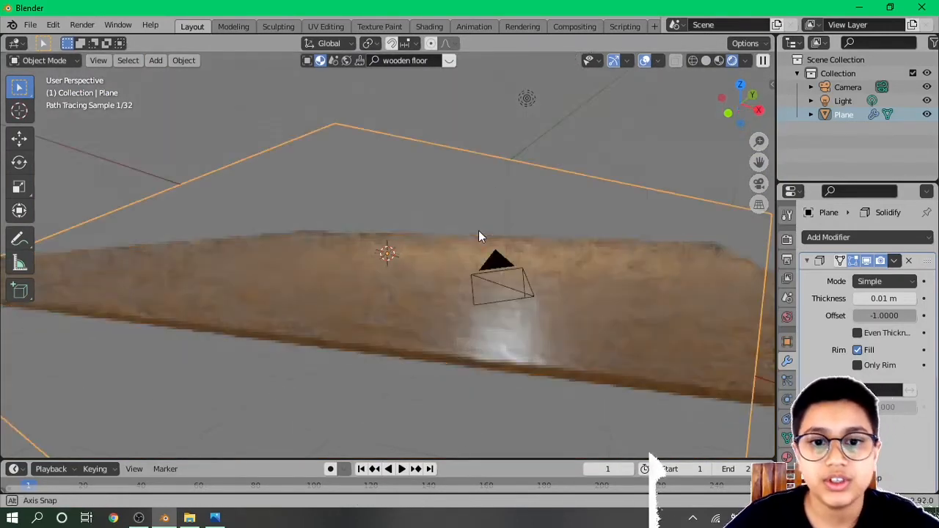
{"action": "left_click", "coordinate": [527, 100]}
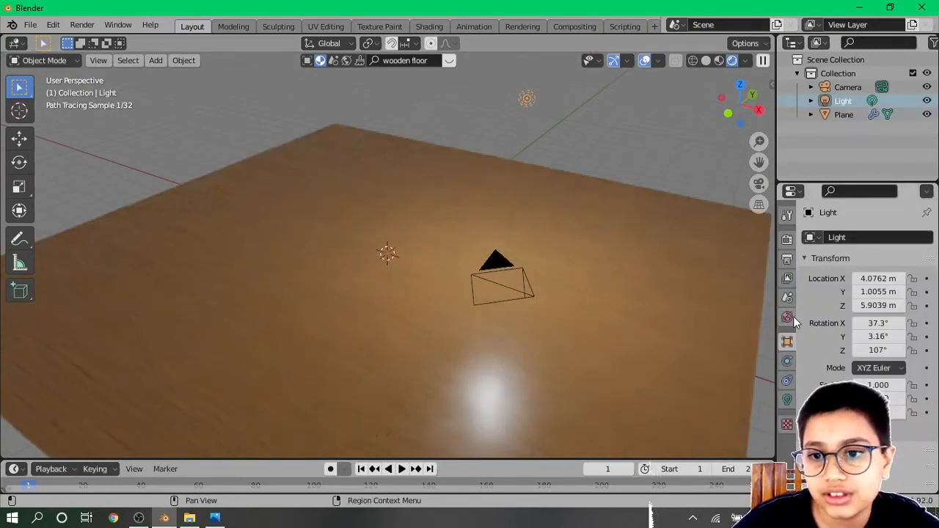
{"action": "left_click", "coordinate": [787, 399]}
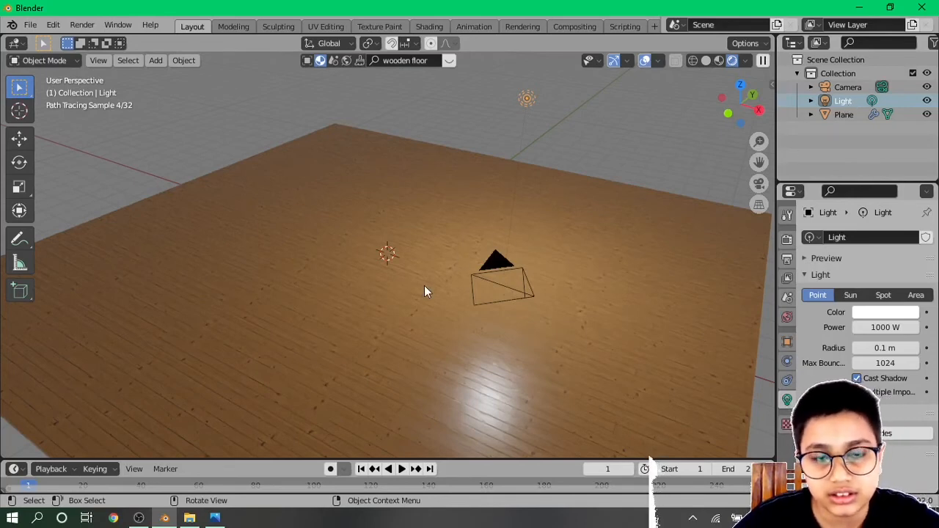
{"action": "key", "text": "Delete"}
Switch the viewport to Solid shading and add a Sun light to the scene
{"action": "key", "text": "z"}
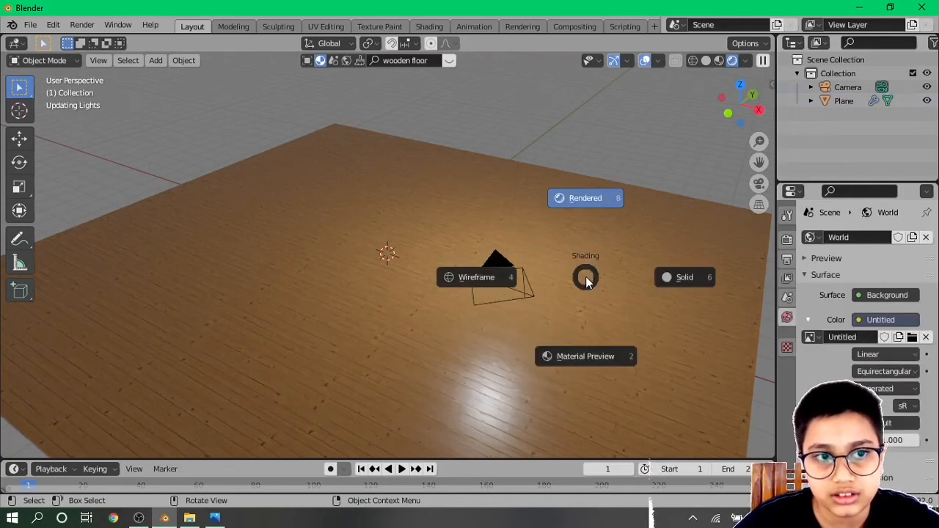
{"action": "left_click", "coordinate": [682, 278]}
{"action": "middle_click_drag", "start_coordinate": [482, 315], "coordinate": [468, 336]}
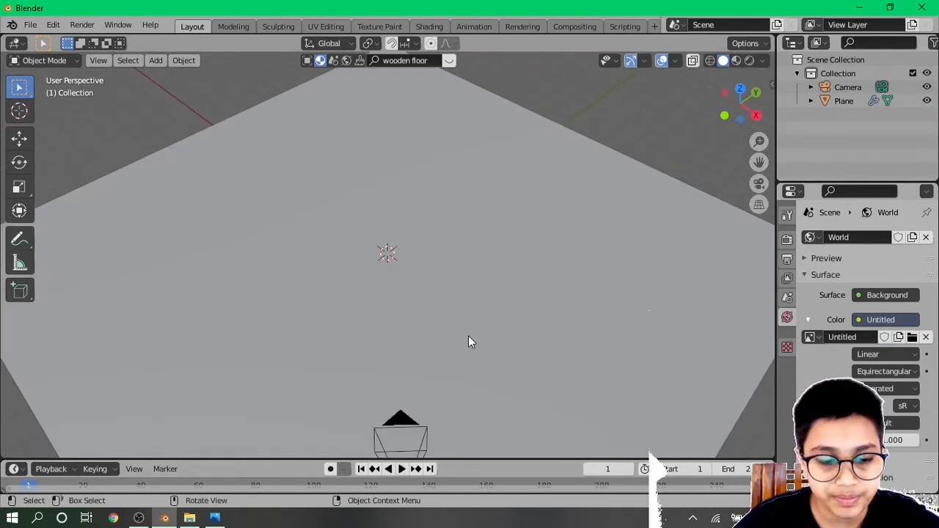
{"action": "key", "text": "shift+a"}
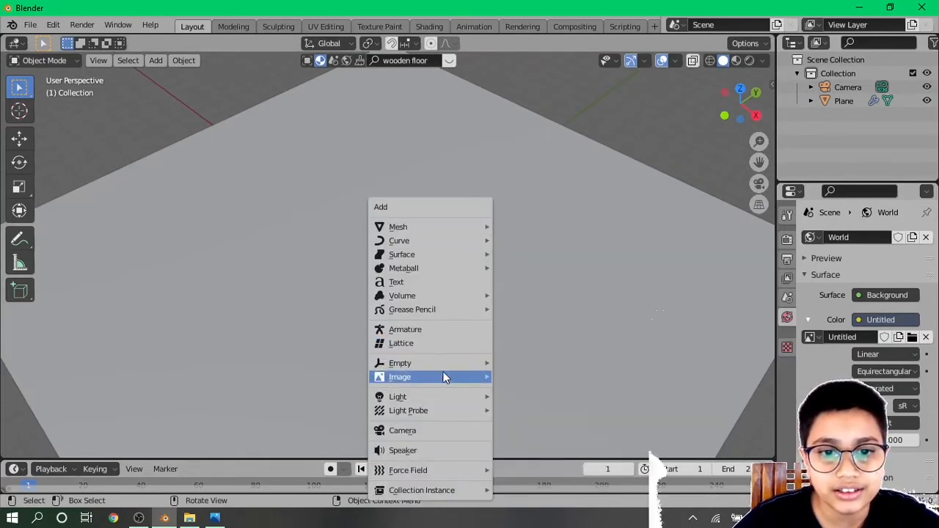
{"action": "mouse_move", "coordinate": [440, 396]}
{"action": "left_click", "coordinate": [537, 412]}
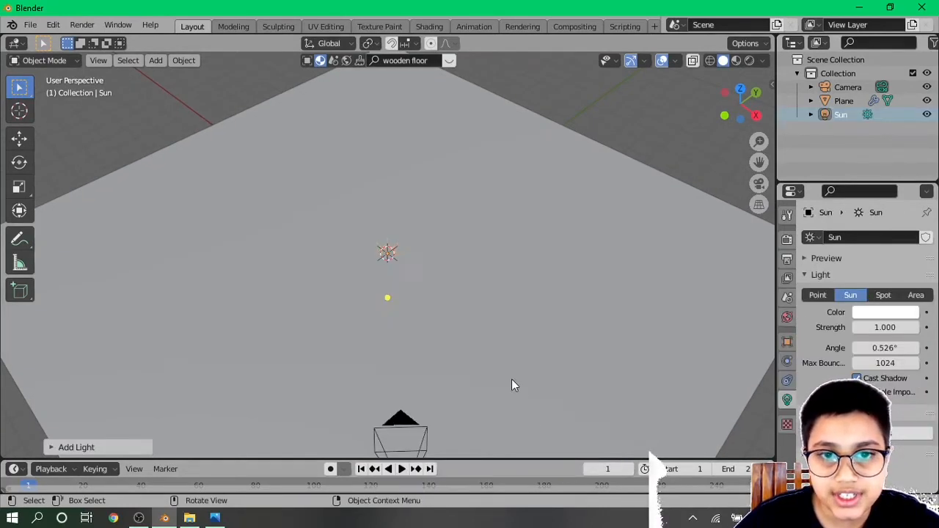
View the floor through the camera in Rendered shading and rotate the Sun around the global X axis
{"action": "key", "text": "KP_0"}
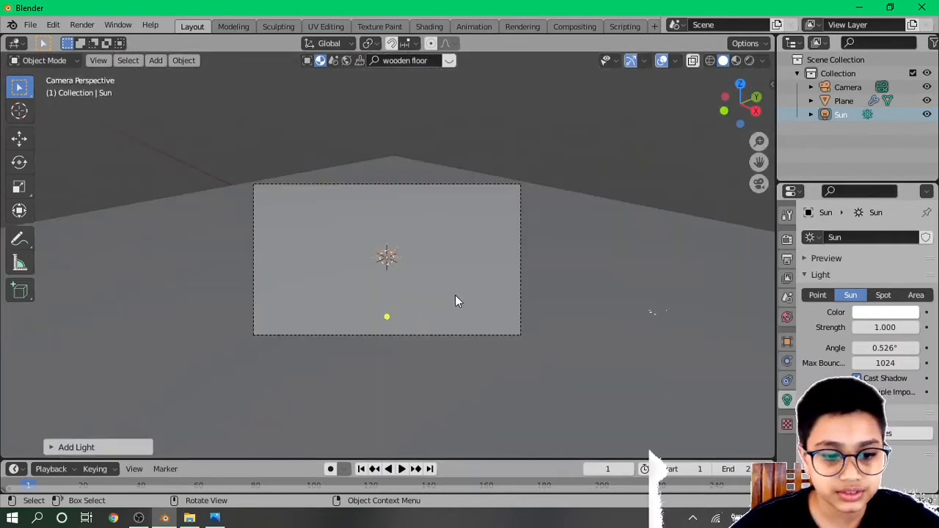
{"action": "key", "text": "z"}
{"action": "left_click", "coordinate": [465, 245]}
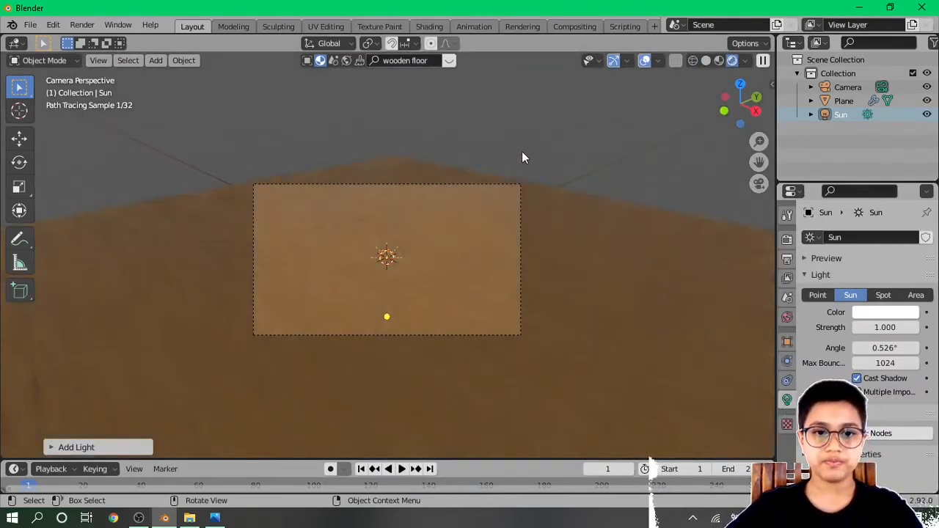
{"action": "key", "text": "r"}
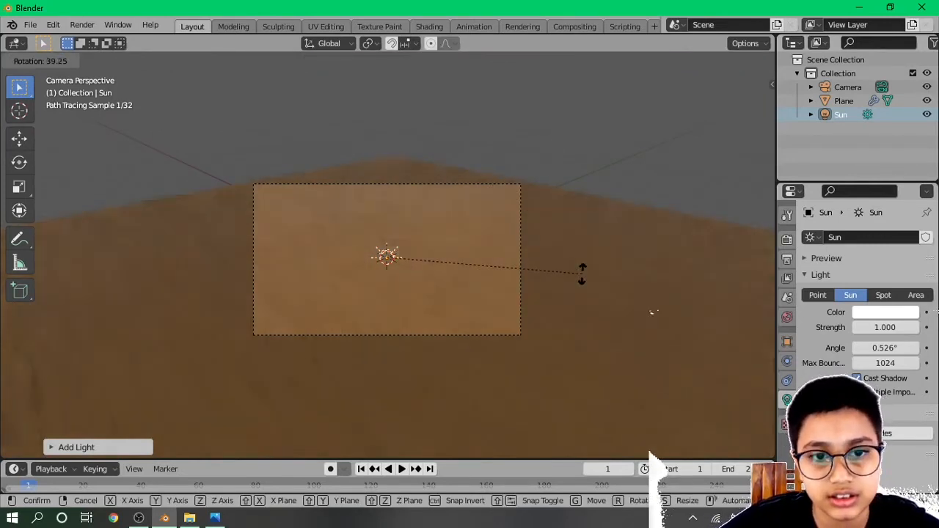
{"action": "key", "text": "x"}
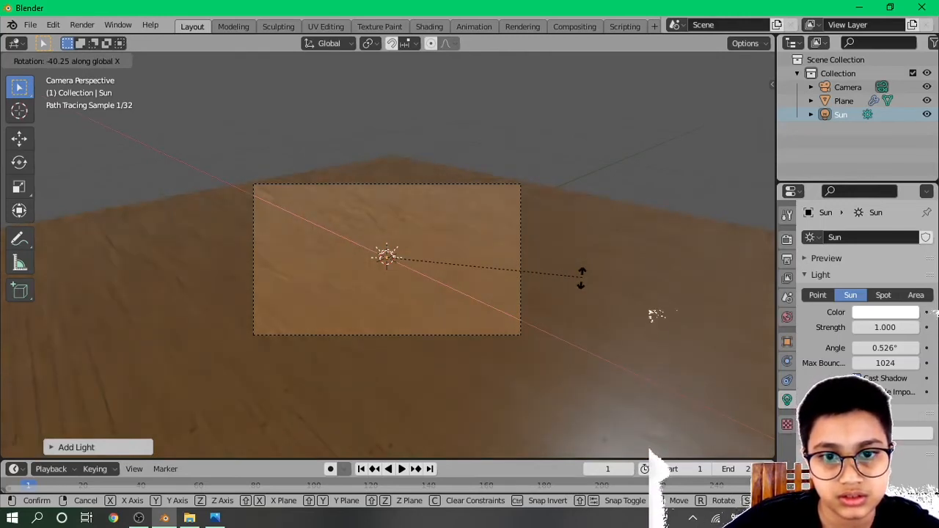
{"action": "left_click", "coordinate": [653, 316]}
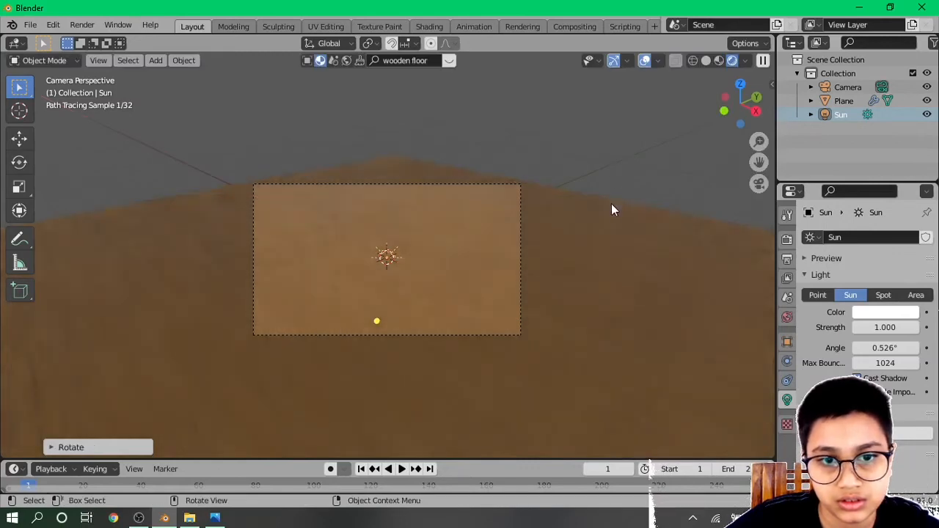
Select the floor plane and remove its Wooden floor material slot
{"action": "middle_click_drag", "start_coordinate": [599, 230], "coordinate": [486, 193]}
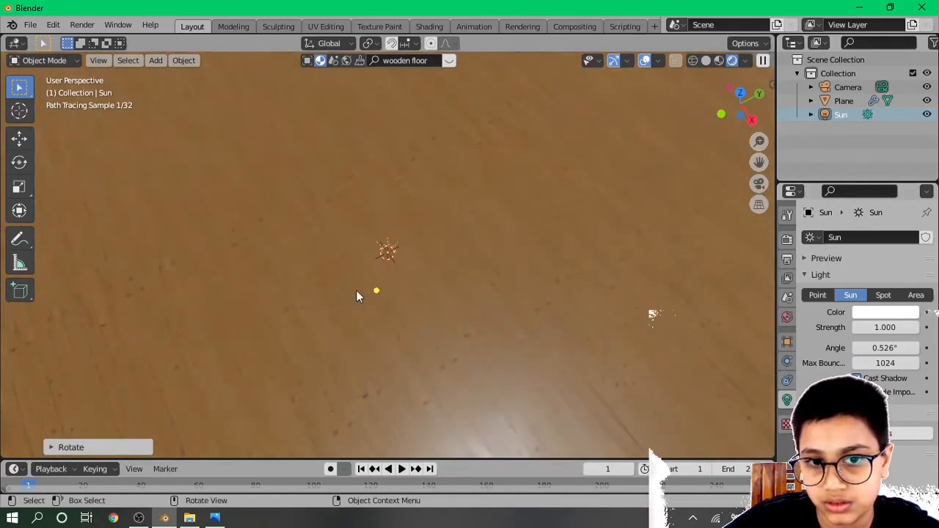
{"action": "left_click", "coordinate": [499, 338]}
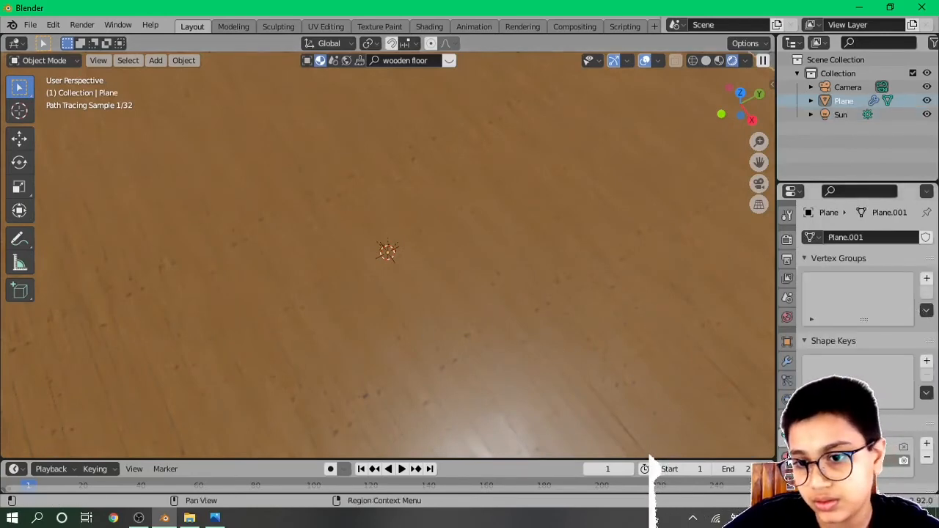
{"action": "left_click", "coordinate": [786, 317]}
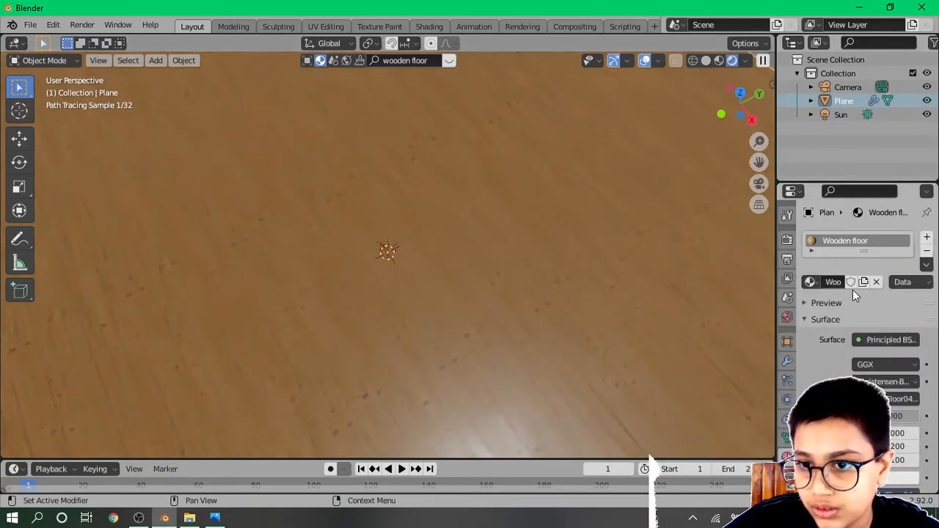
{"action": "left_click", "coordinate": [927, 252]}
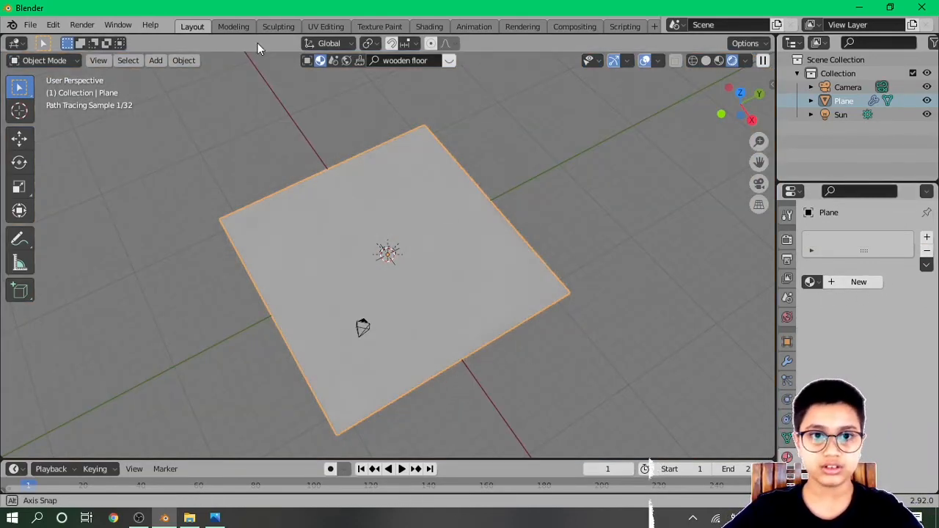
Reapply the BlenderKit Wooden floor material to the plane and hide the asset bar
{"action": "middle_click_drag", "start_coordinate": [280, 338], "coordinate": [221, 140]}
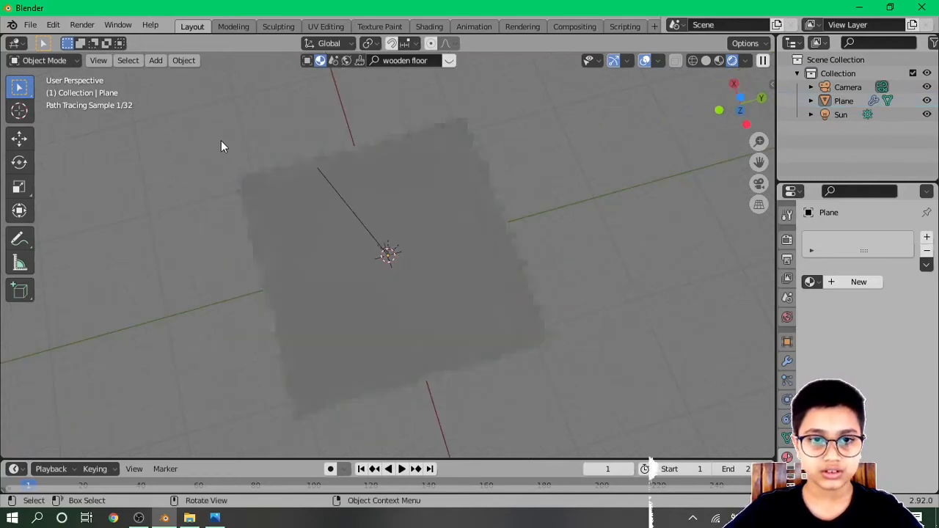
{"action": "left_click", "coordinate": [449, 61]}
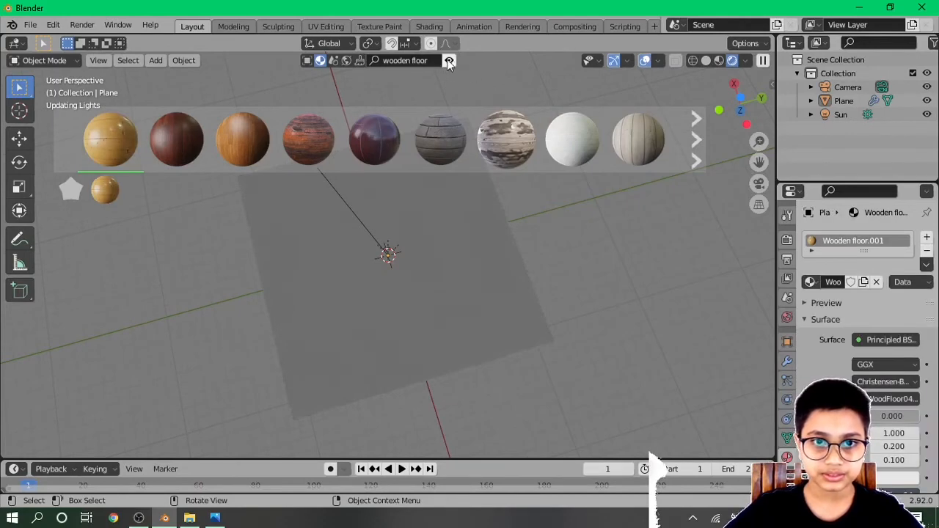
{"action": "left_click", "coordinate": [448, 62]}
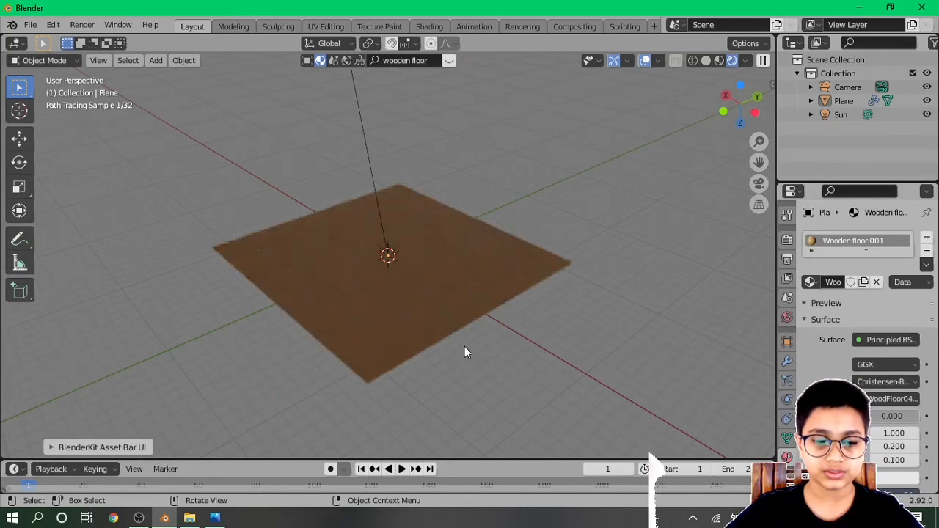
Open the render settings, select the Sun and rotate it about 34° in the front view
{"action": "left_click", "coordinate": [787, 242]}
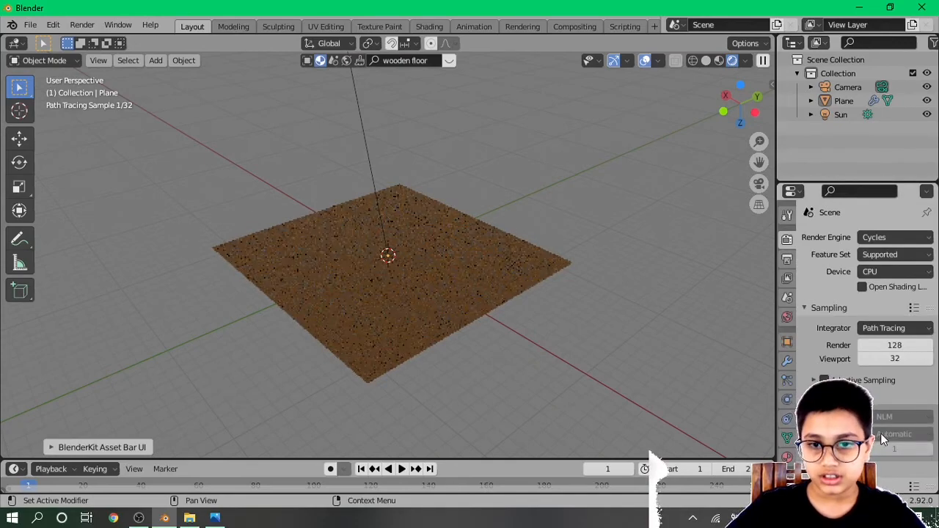
{"action": "scroll", "coordinate": [380, 321], "scroll_direction": "up", "scroll_amount": 5}
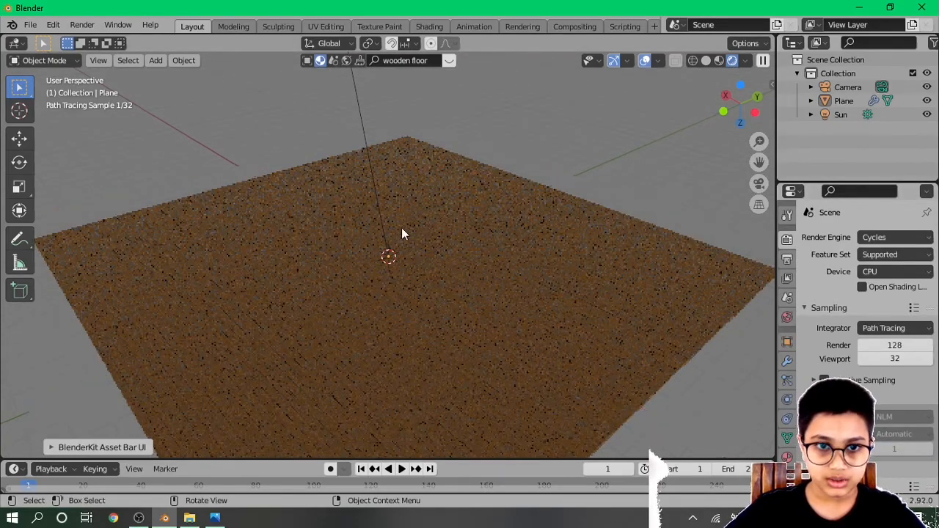
{"action": "scroll", "coordinate": [401, 233], "scroll_direction": "up", "scroll_amount": 2}
{"action": "left_click", "coordinate": [356, 84]}
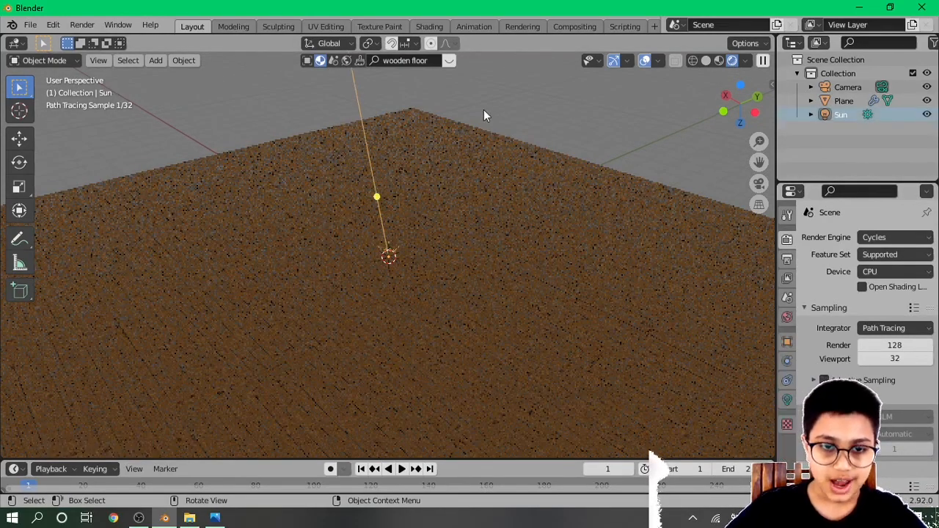
{"action": "middle_click_drag", "start_coordinate": [578, 131], "coordinate": [450, 226]}
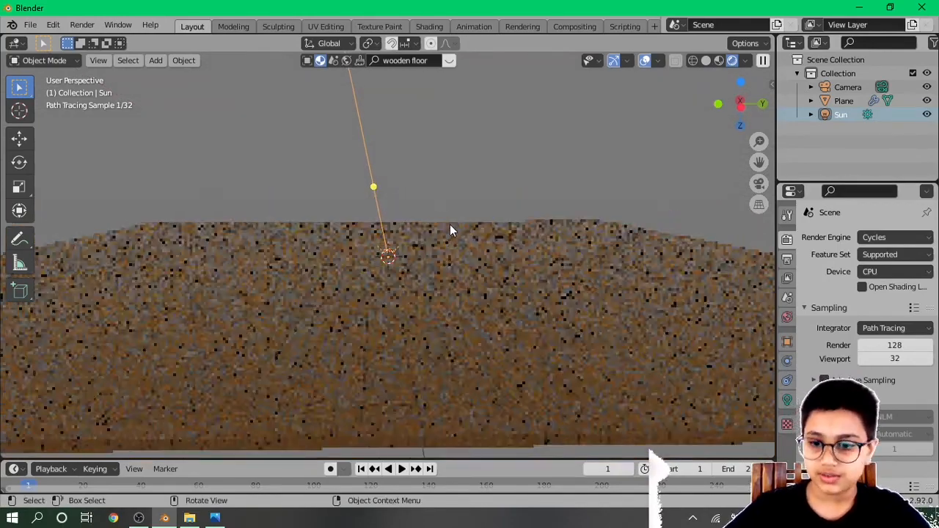
{"action": "key", "text": "KP_1"}
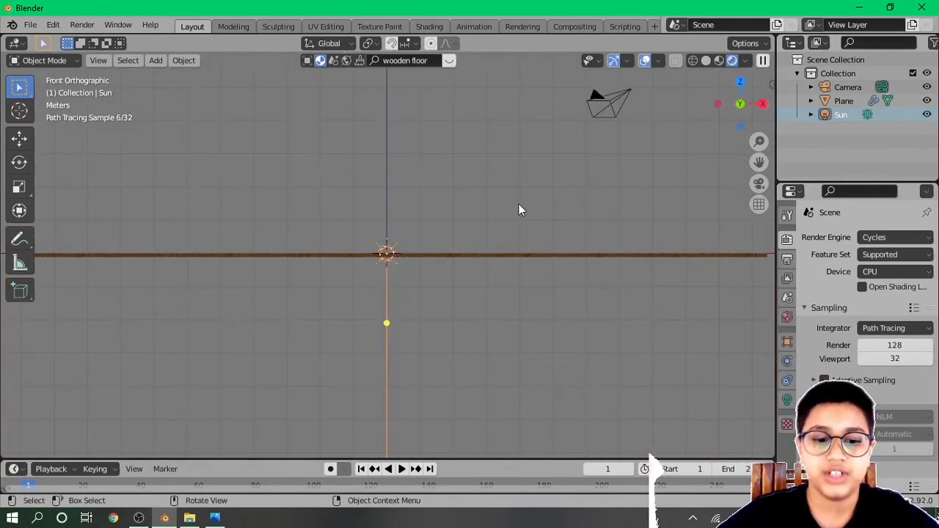
{"action": "key", "text": "r"}
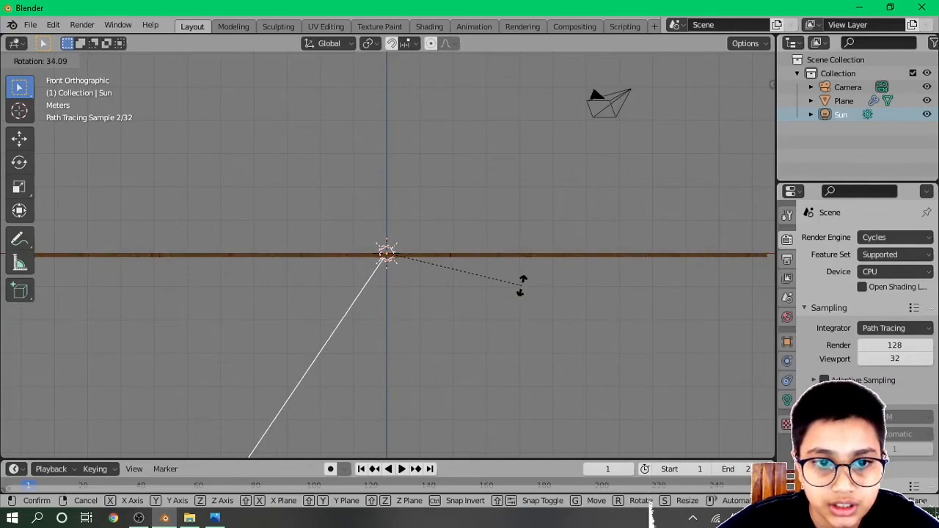
{"action": "left_click", "coordinate": [522, 285]}
Rotate the Sun around the global Z axis and tilt it about 5° around global X
{"action": "key", "text": "r"}
{"action": "key", "text": "z"}
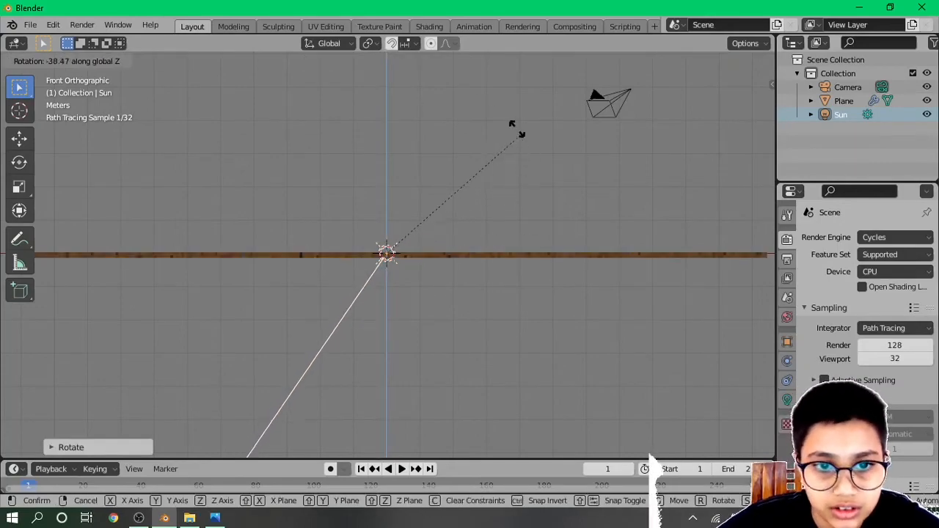
{"action": "left_click", "coordinate": [484, 94]}
{"action": "middle_click_drag", "start_coordinate": [484, 93], "coordinate": [473, 155]}
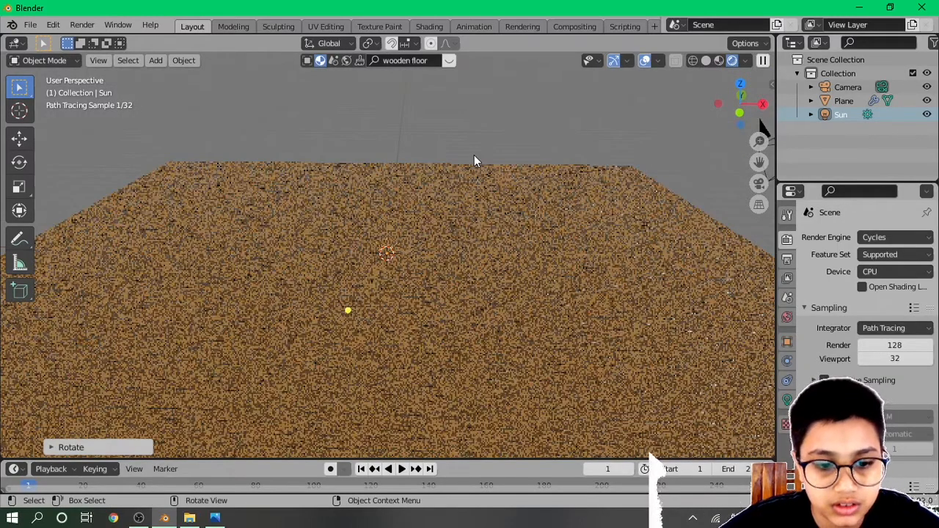
{"action": "key", "text": "r"}
{"action": "key", "text": "x"}
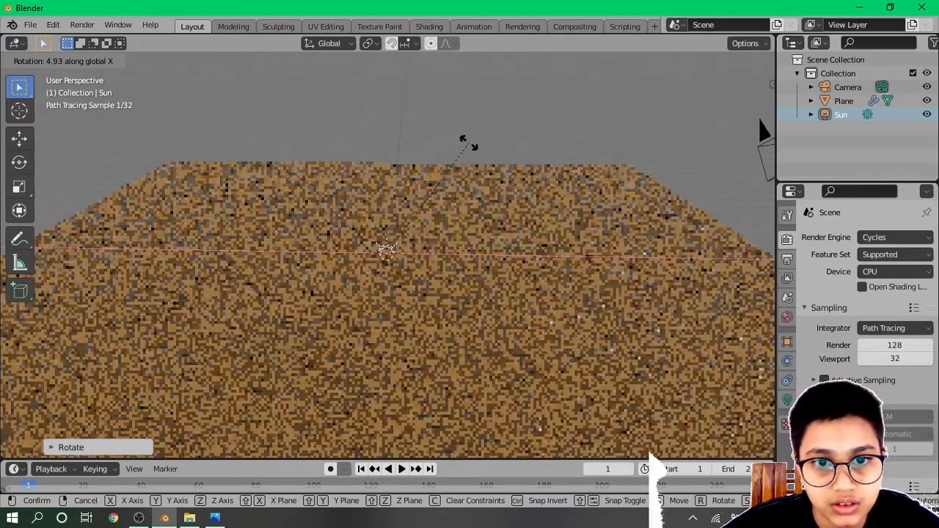
{"action": "left_click", "coordinate": [470, 144]}
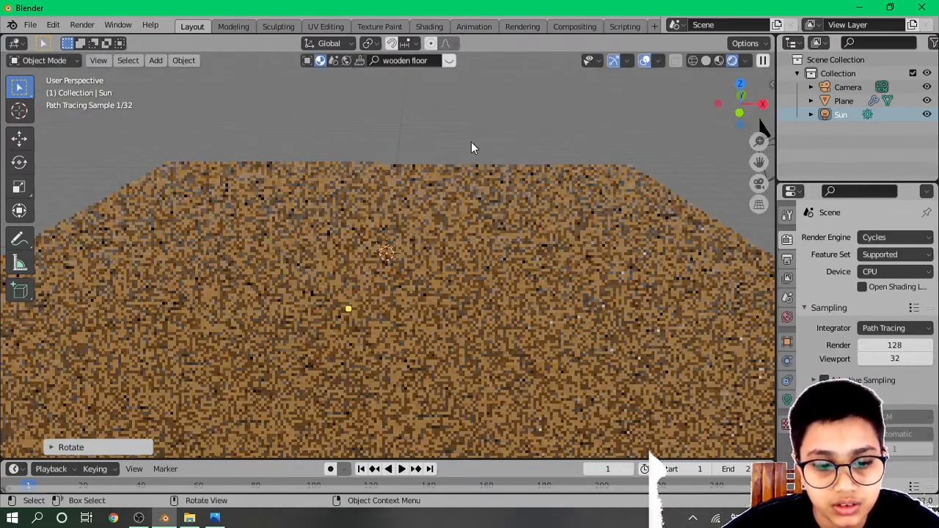
Rotate the Sun about -35° around global Z and tilt it around the global Y axis
{"action": "key", "text": "r"}
{"action": "key", "text": "z"}
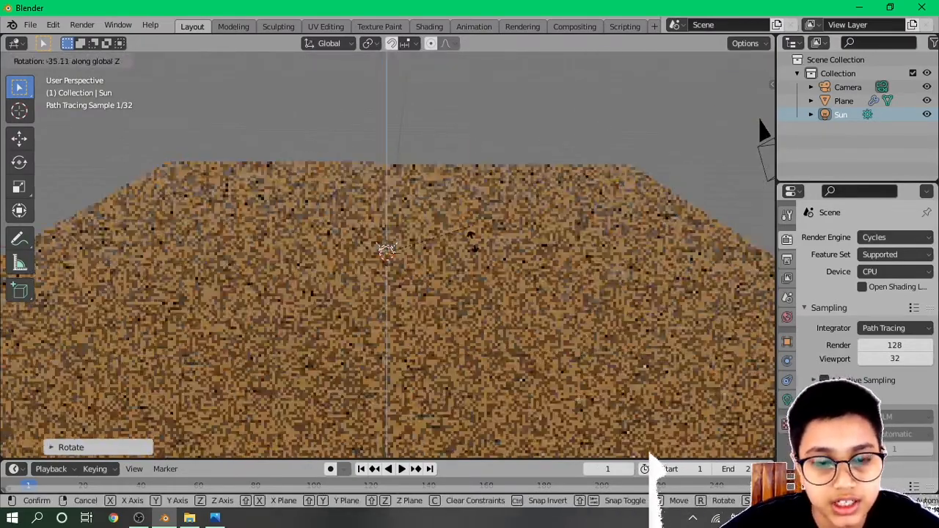
{"action": "left_click", "coordinate": [470, 236]}
{"action": "key", "text": "r"}
{"action": "key", "text": "y"}
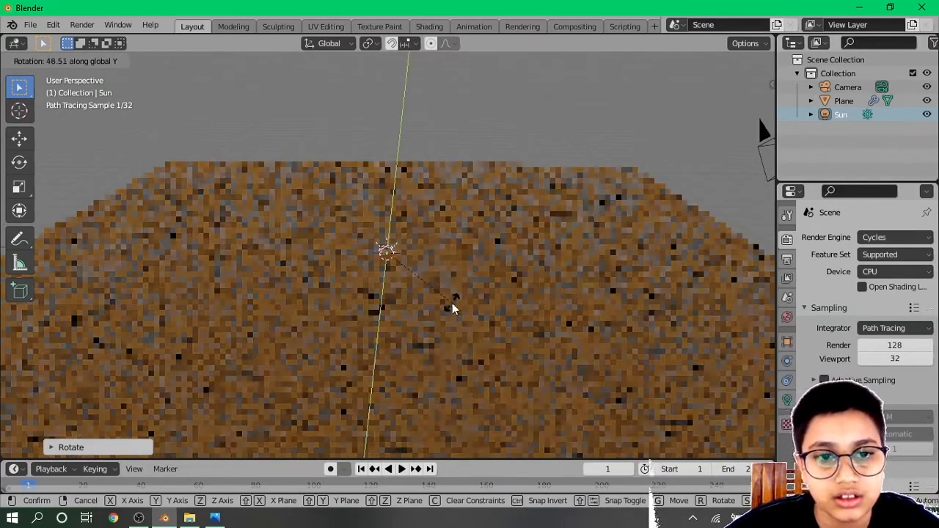
{"action": "left_click", "coordinate": [441, 288]}
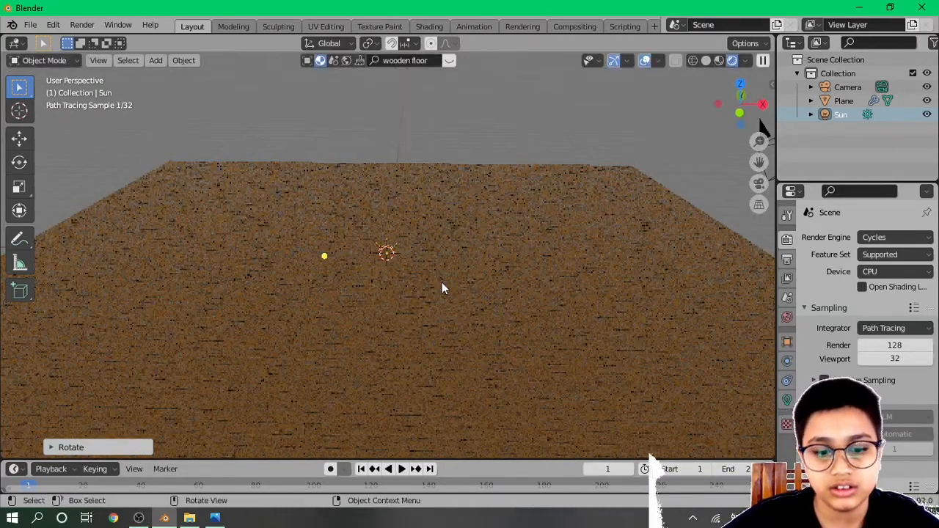
Rotate the Sun about -66° around the global Y axis and open its light settings
{"action": "key", "text": "r"}
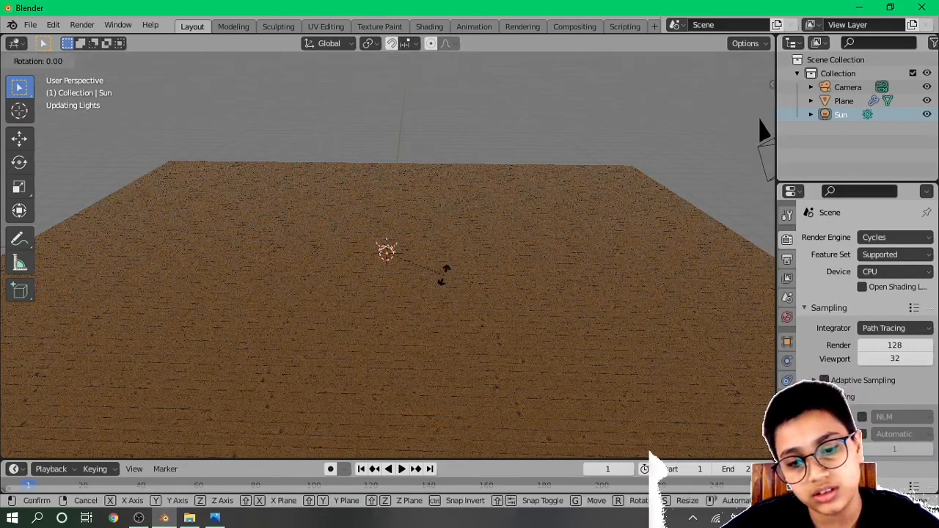
{"action": "key", "text": "y"}
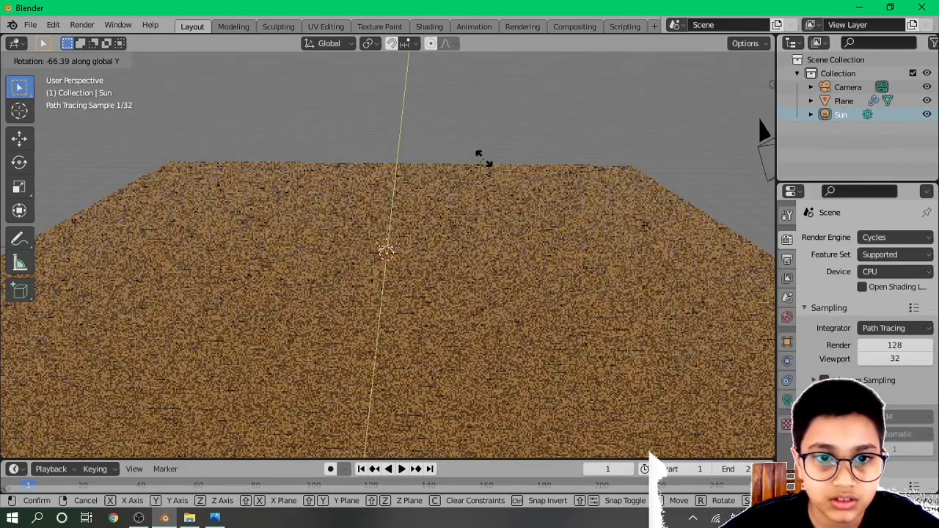
{"action": "left_click", "coordinate": [481, 157]}
{"action": "left_click", "coordinate": [786, 402]}
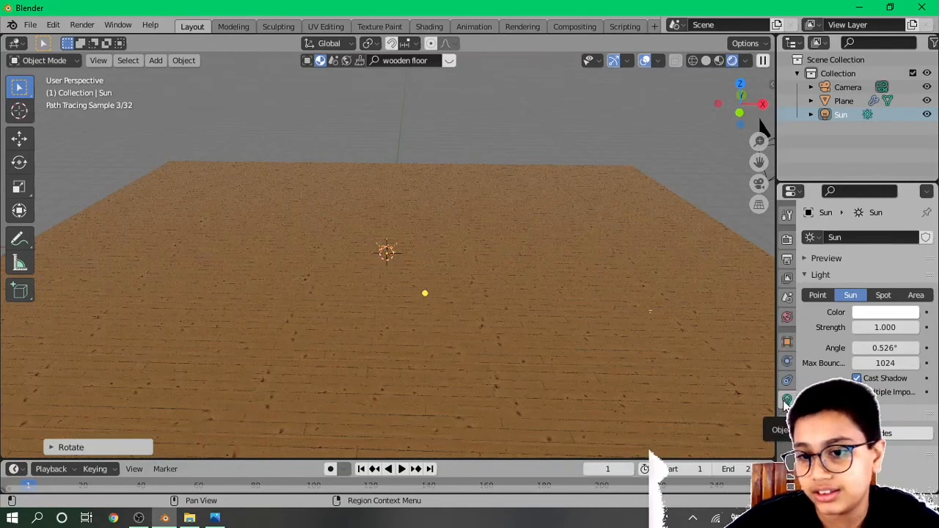
Set the Sun light's strength to 10 and look at the floor through the scene camera
{"action": "left_click", "coordinate": [891, 330]}
{"action": "type", "text": "10"}
{"action": "key", "text": "Return"}
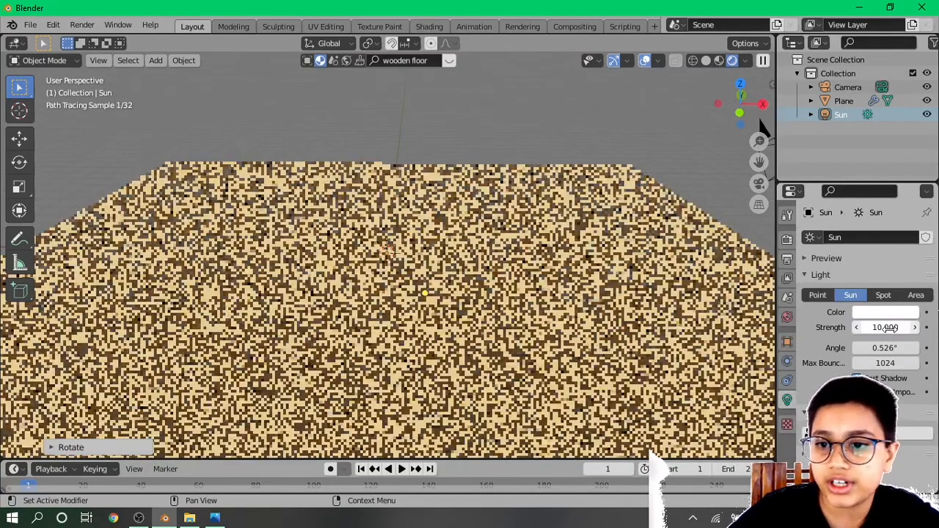
{"action": "key", "text": "KP_0"}
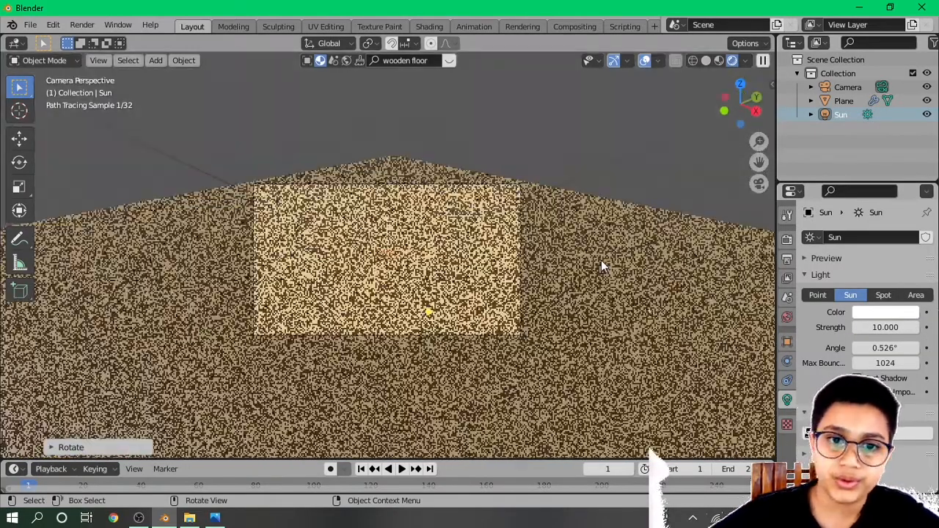
{"action": "scroll", "coordinate": [519, 278], "scroll_direction": "up", "scroll_amount": 5}
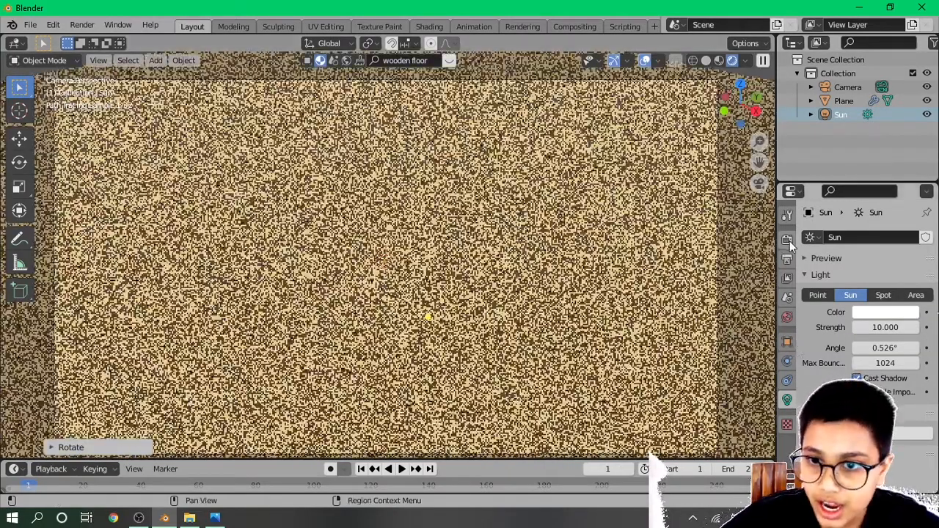
Undo the last change and render the current frame from the camera in a maximized render window
{"action": "left_click", "coordinate": [787, 239]}
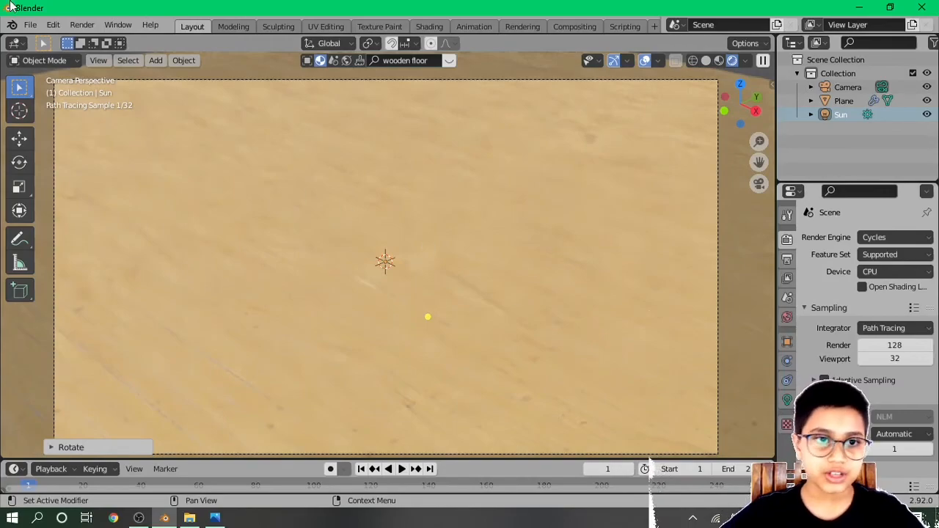
{"action": "key", "text": "ctrl+z"}
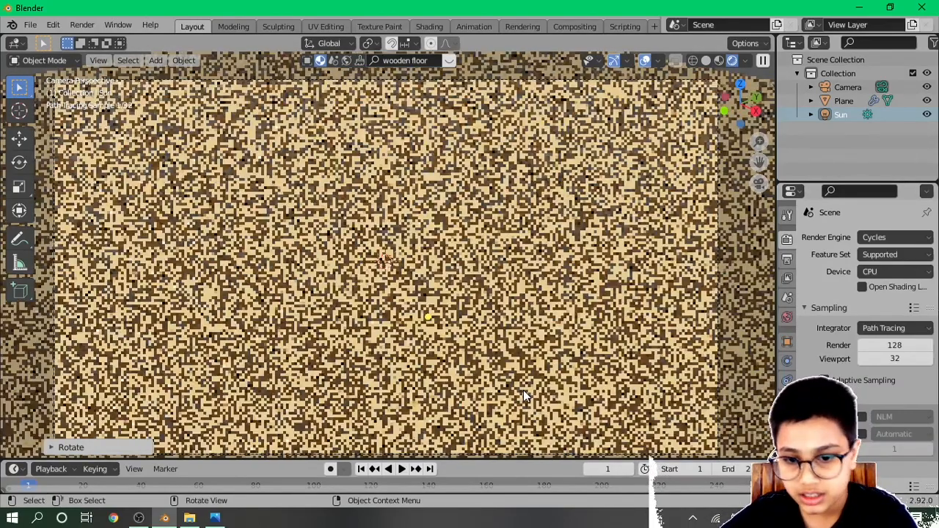
{"action": "key", "text": "F12"}
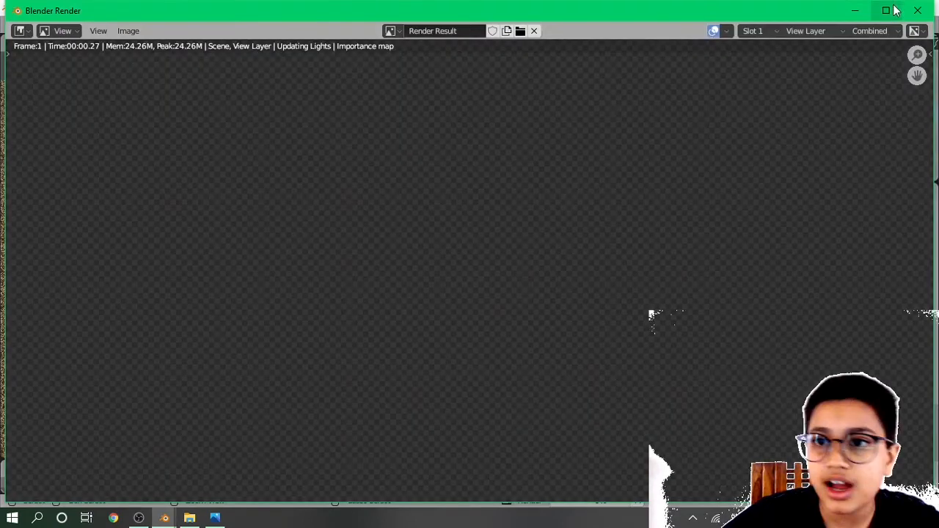
{"action": "left_click", "coordinate": [888, 10]}
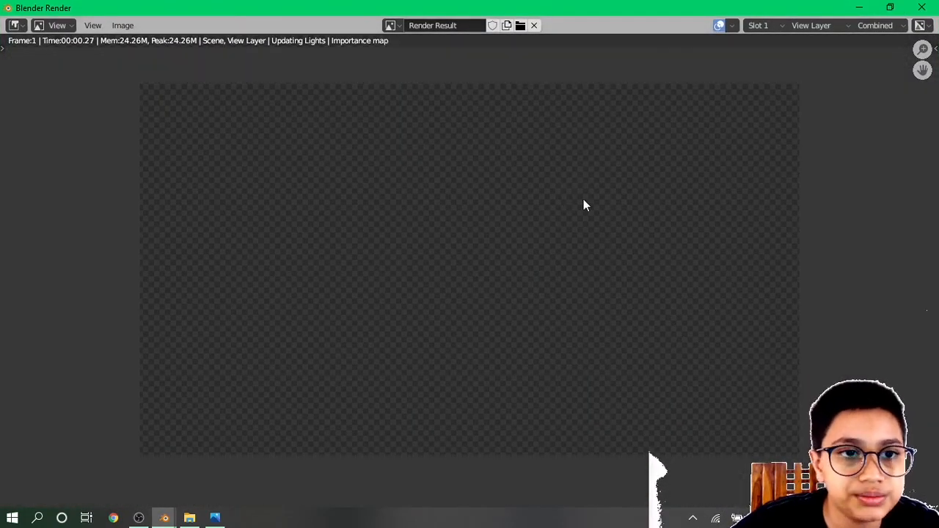
Return to the main Blender window and set the viewport shading to Solid while the render runs
{"action": "mouse_move", "coordinate": [164, 517]}
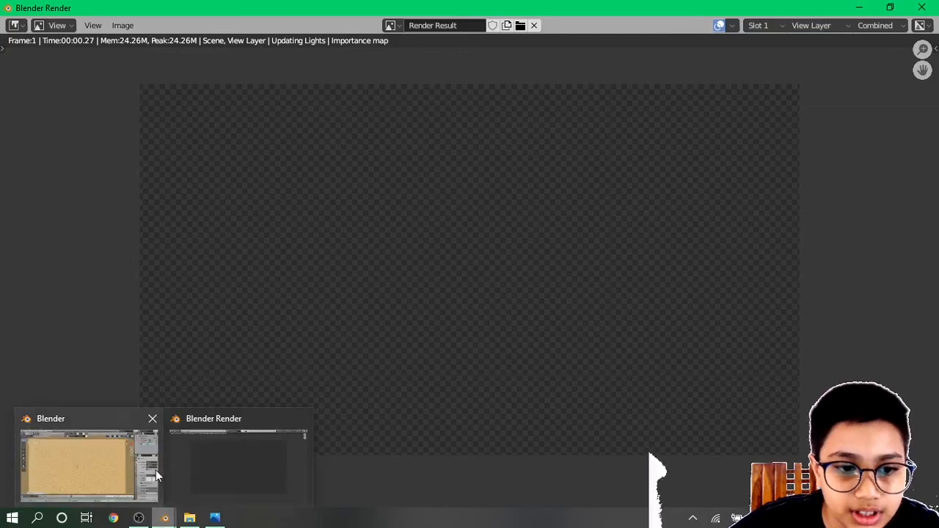
{"action": "left_click", "coordinate": [155, 469]}
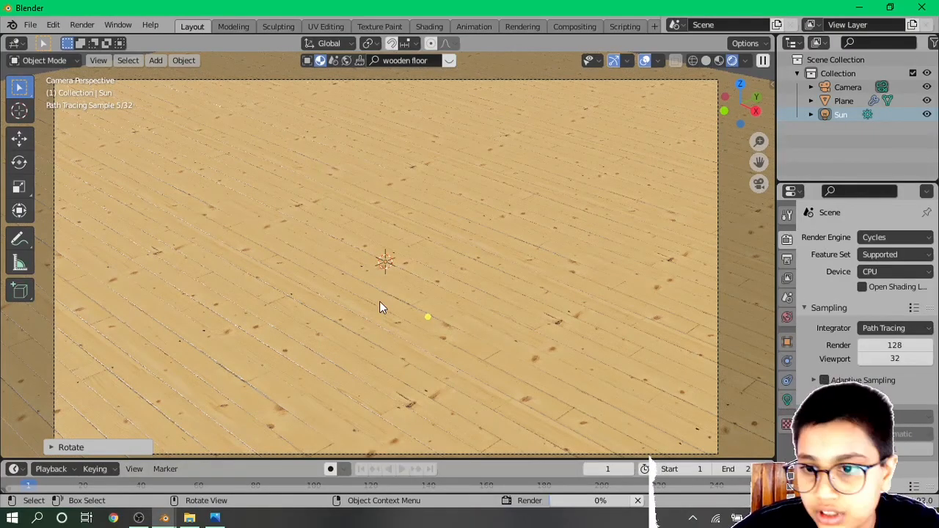
{"action": "key", "text": "z"}
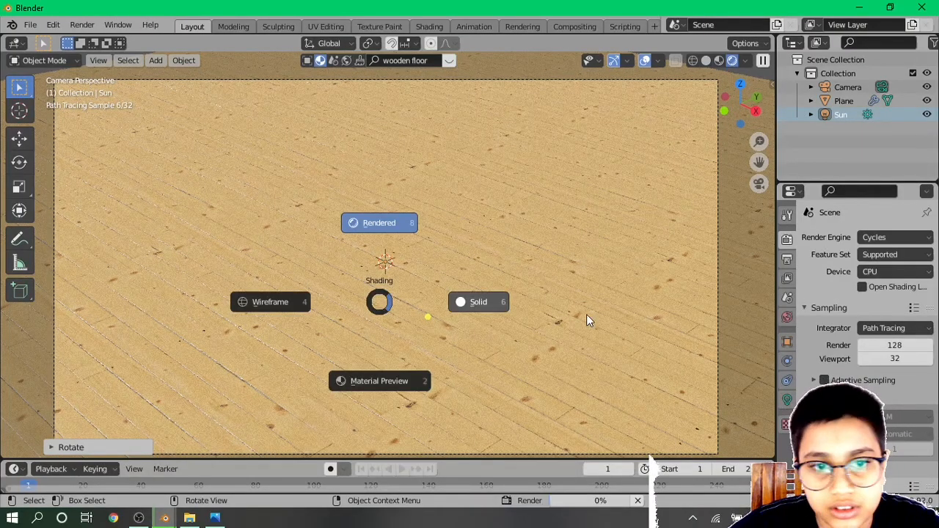
{"action": "left_click", "coordinate": [587, 319]}
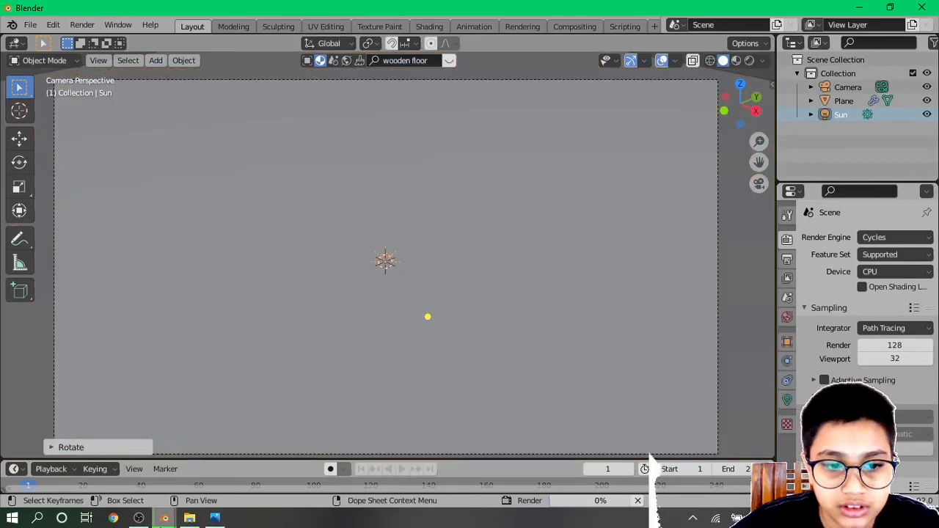
Bring the render window back to view the rendered floor and switch to OBS
{"action": "mouse_move", "coordinate": [164, 517]}
{"action": "left_click", "coordinate": [280, 457]}
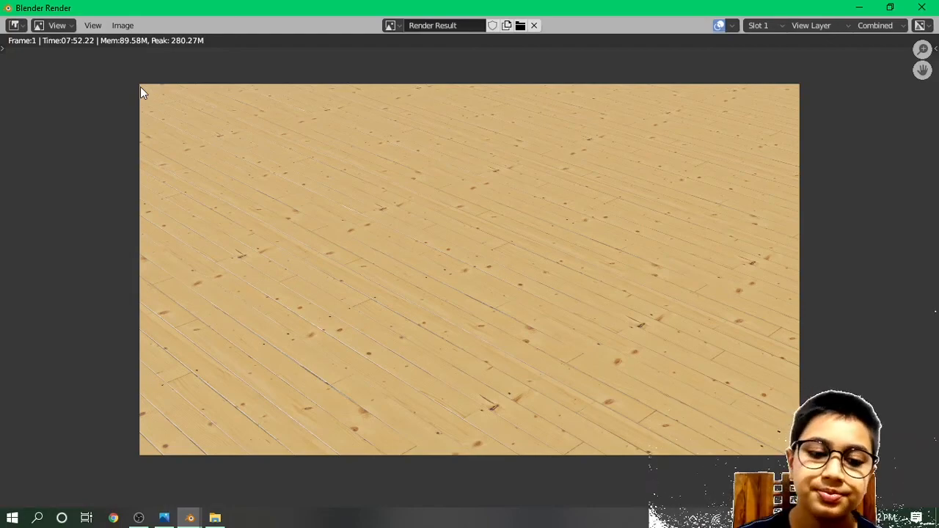
{"action": "left_click", "coordinate": [139, 518]}
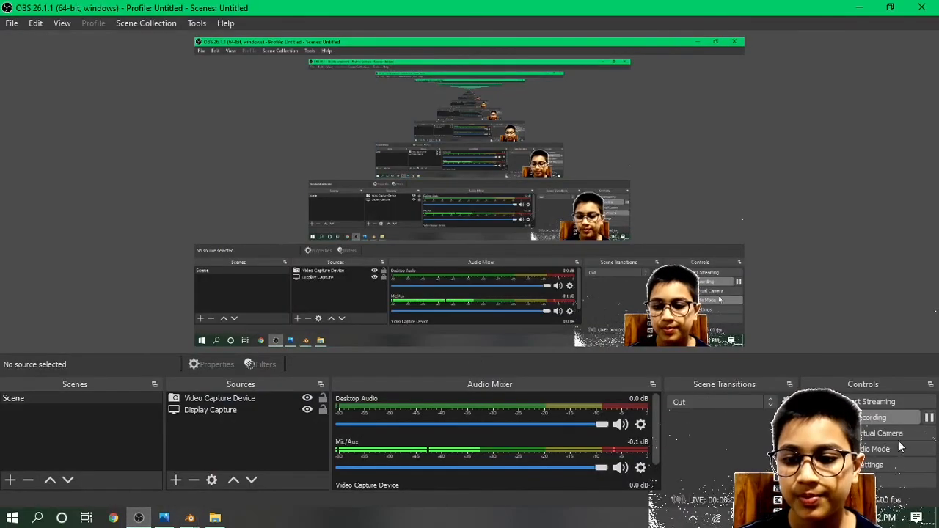